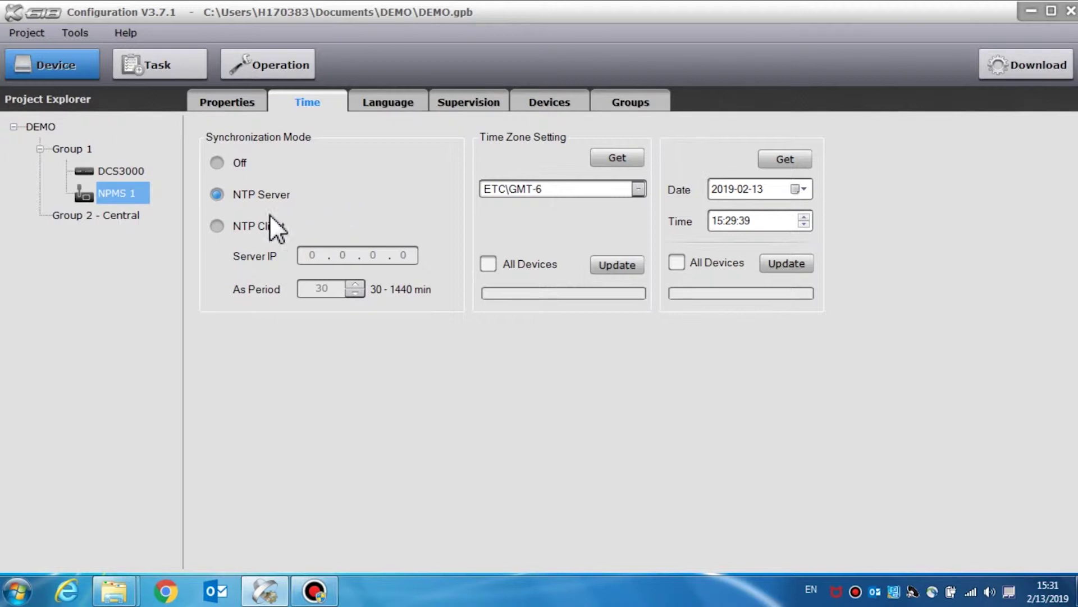
- Switch NPMS 1 time synchronization mode to Off, keeping the As Period at 30
click(216, 226)
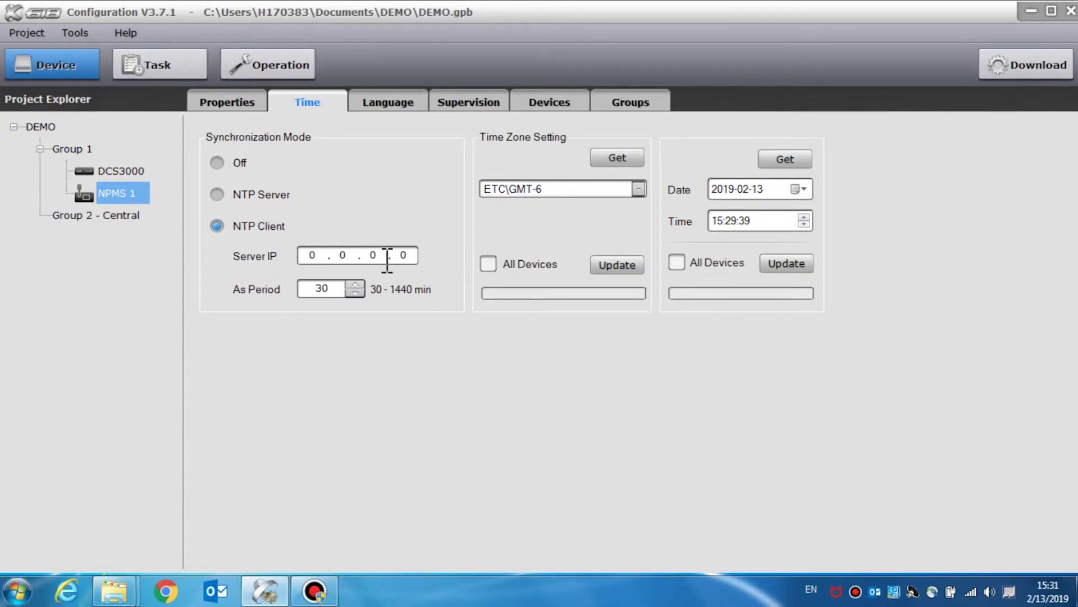
click(355, 293)
click(217, 164)
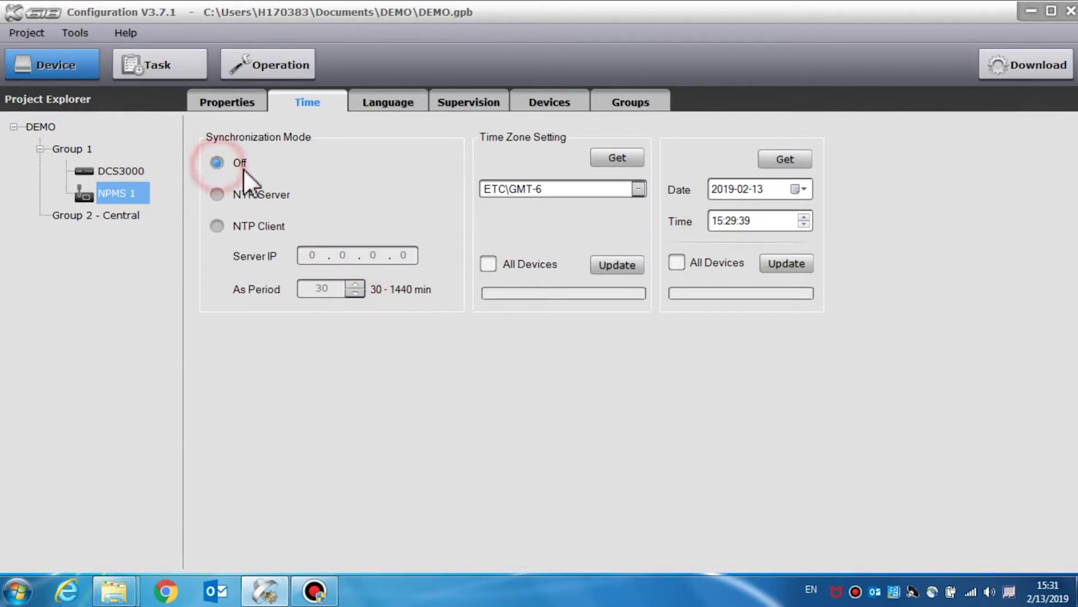
- Set the time zone to ETC\GMT-8 and apply it to all devices
click(640, 190)
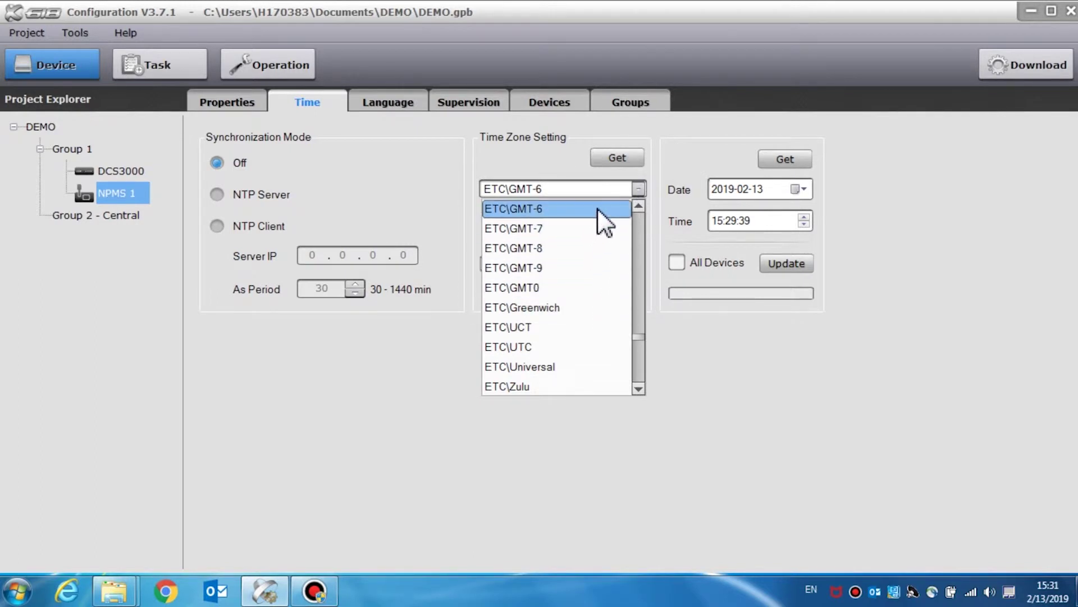
click(589, 248)
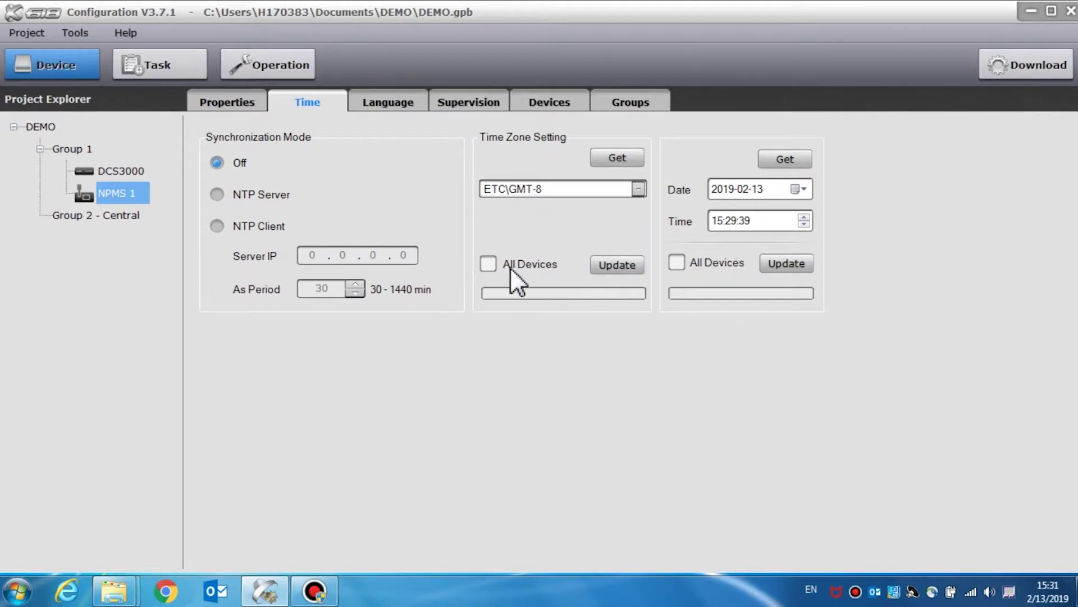
click(489, 264)
- Apply the current date and time to all devices, leaving the date unchanged
click(803, 194)
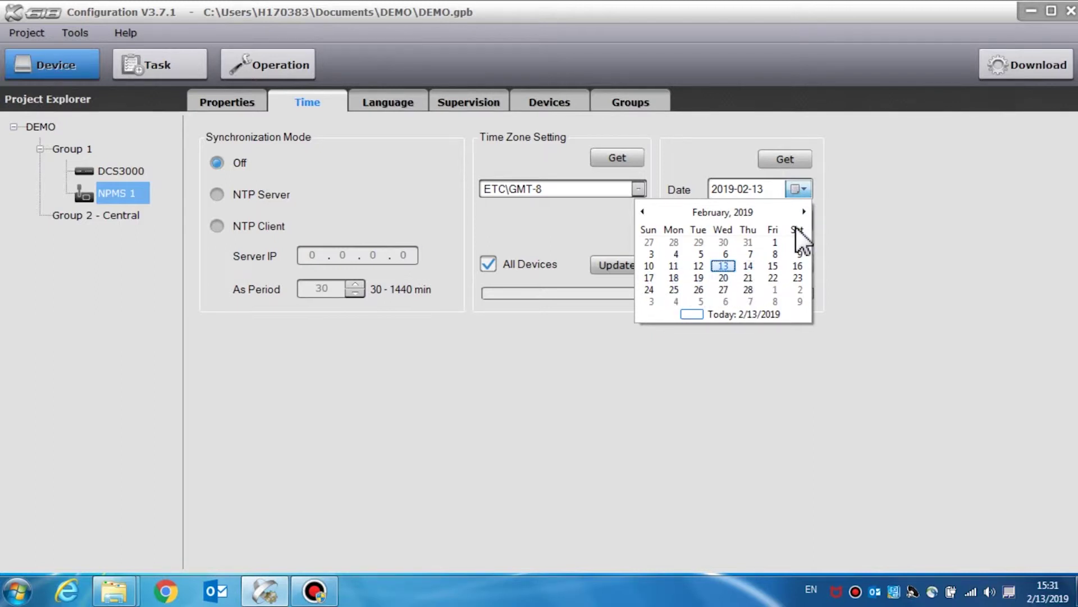
click(804, 191)
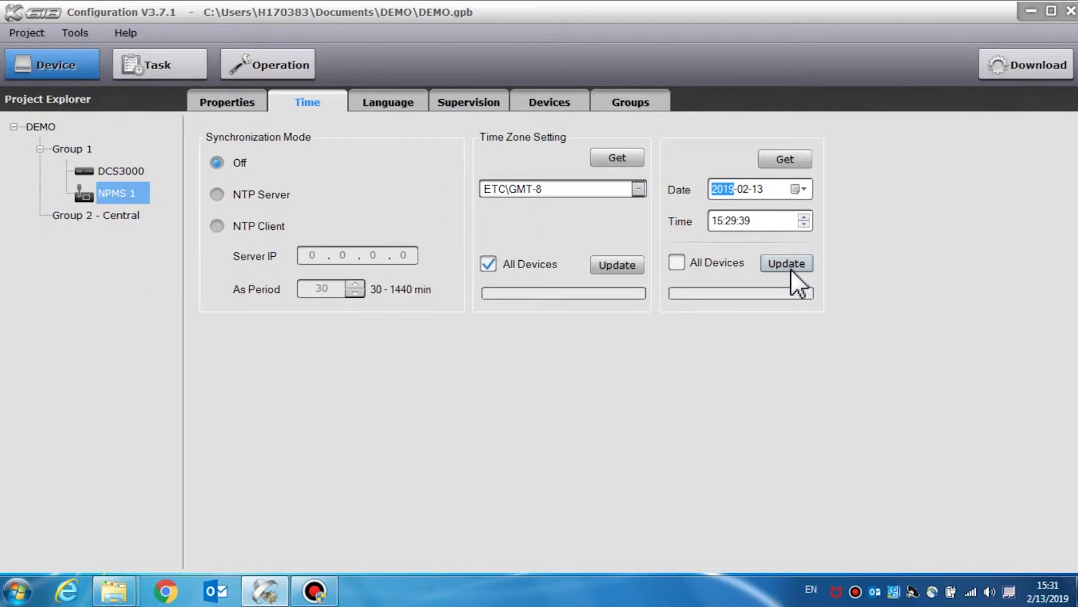
click(677, 263)
- Set the language to English and apply it to all NPMS units
click(403, 103)
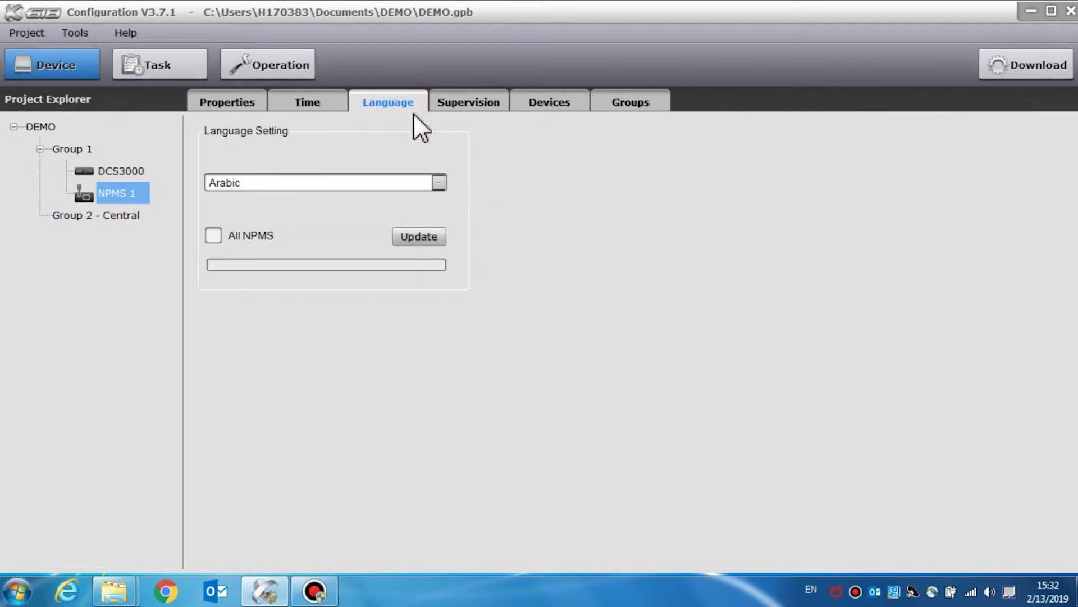
click(439, 183)
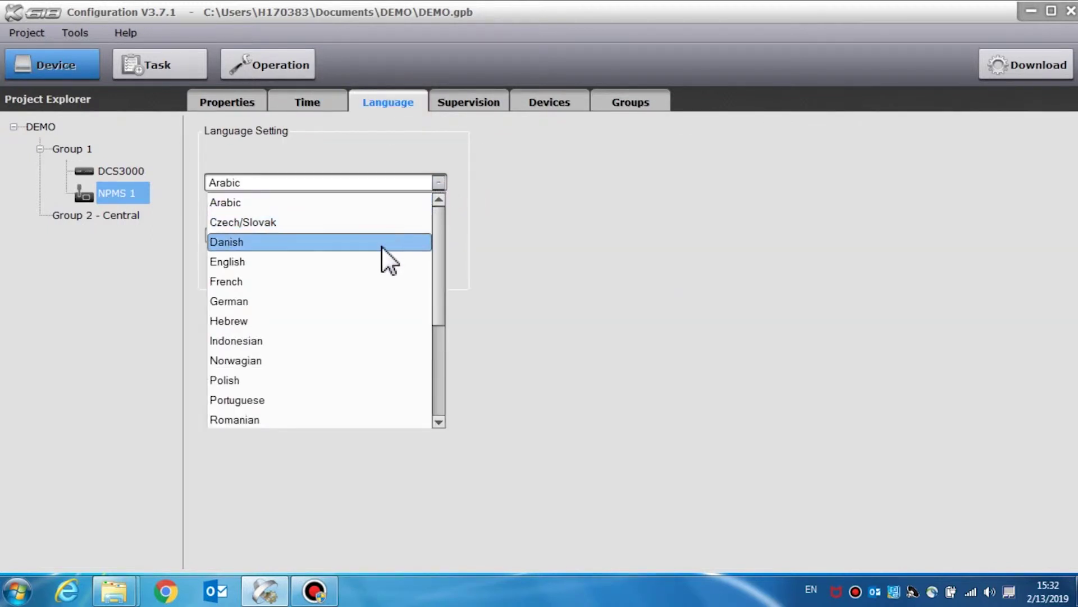
click(376, 261)
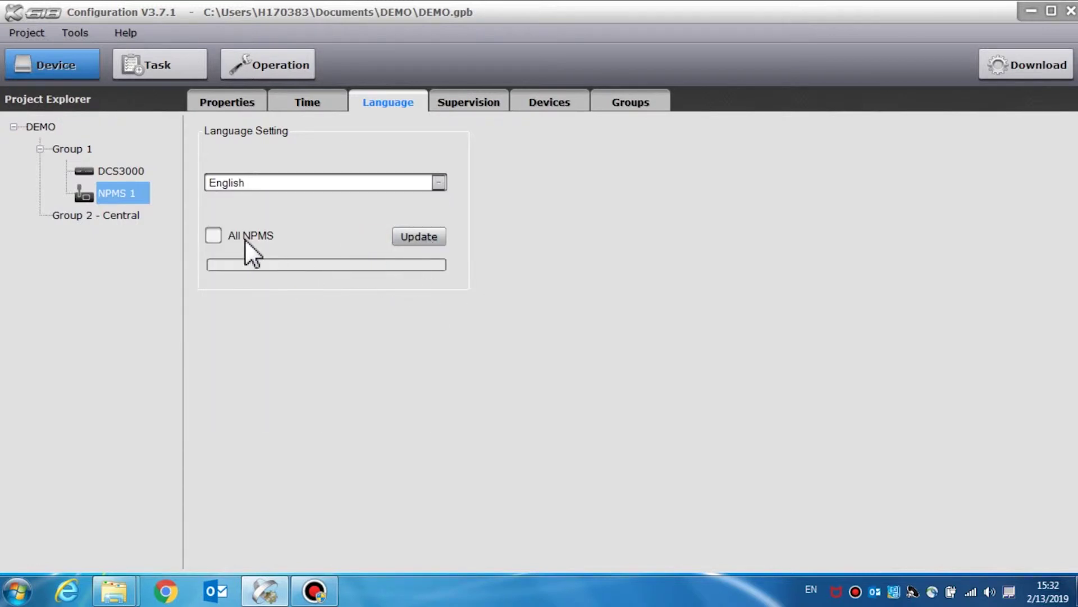
click(211, 236)
- Enable Microphone and Communication supervision
click(465, 103)
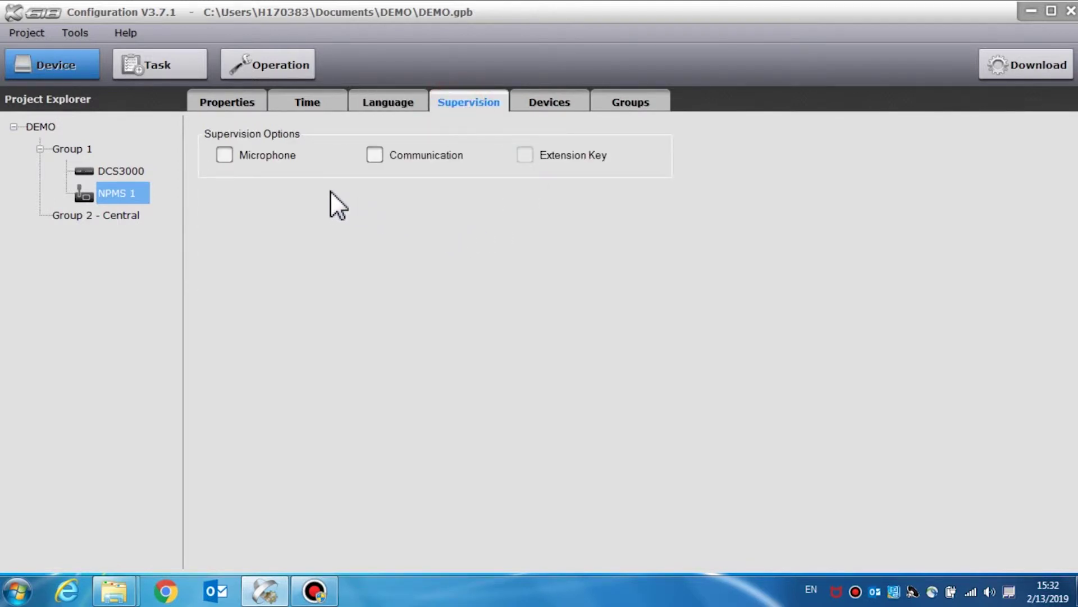
click(224, 155)
click(375, 155)
- Tick the DCS3000 controller in the DCS List and bring up the Groups page
click(553, 115)
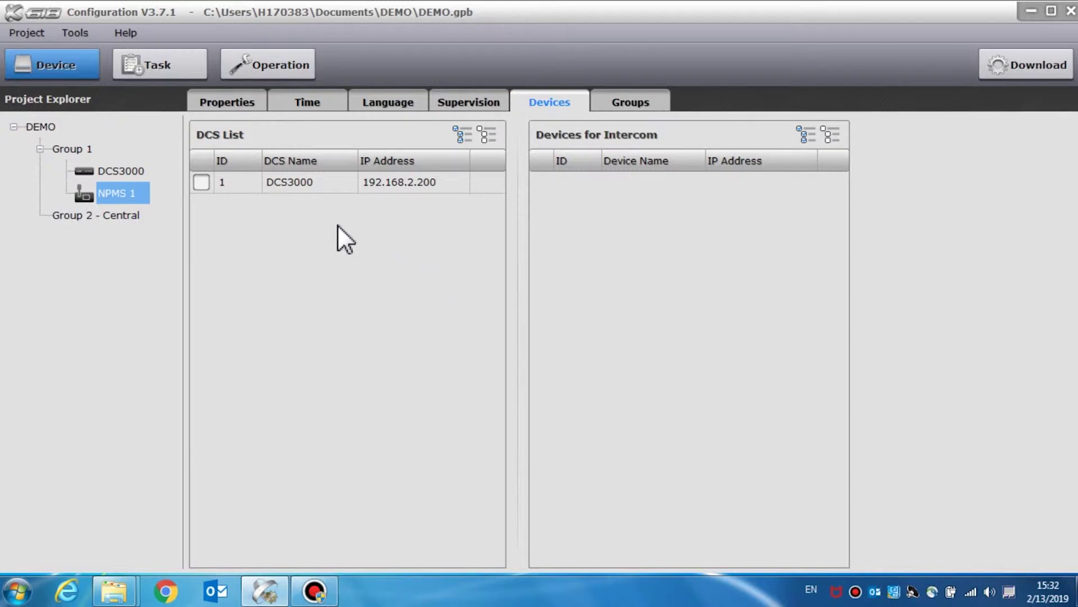
click(200, 182)
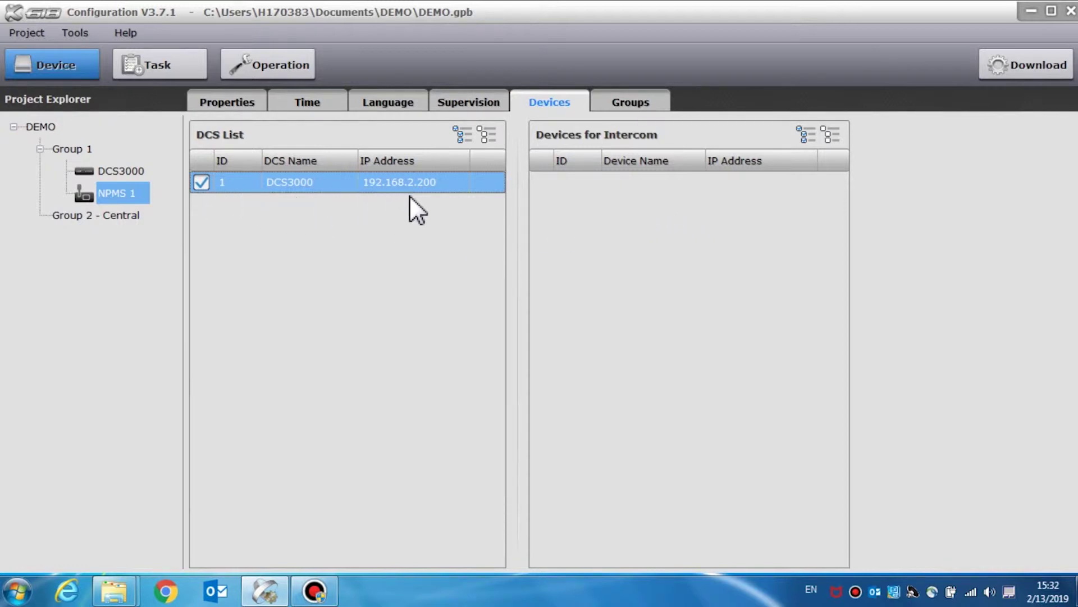
click(630, 97)
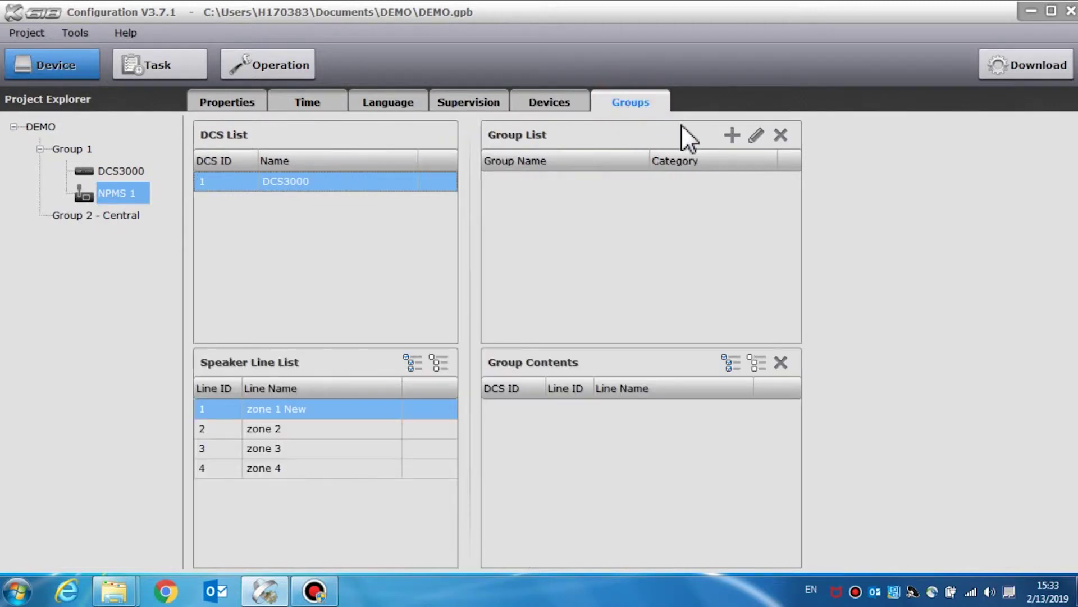
- Add a group named DEMO and drag speaker lines zone 1 New and zone 3 into it
click(734, 135)
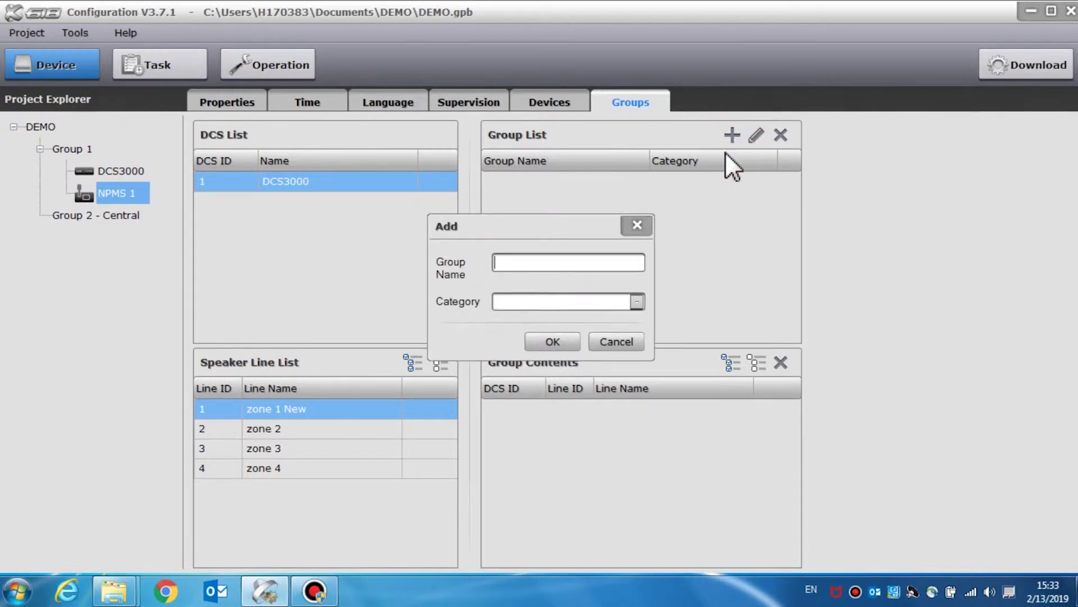
text(DEMO)
click(549, 340)
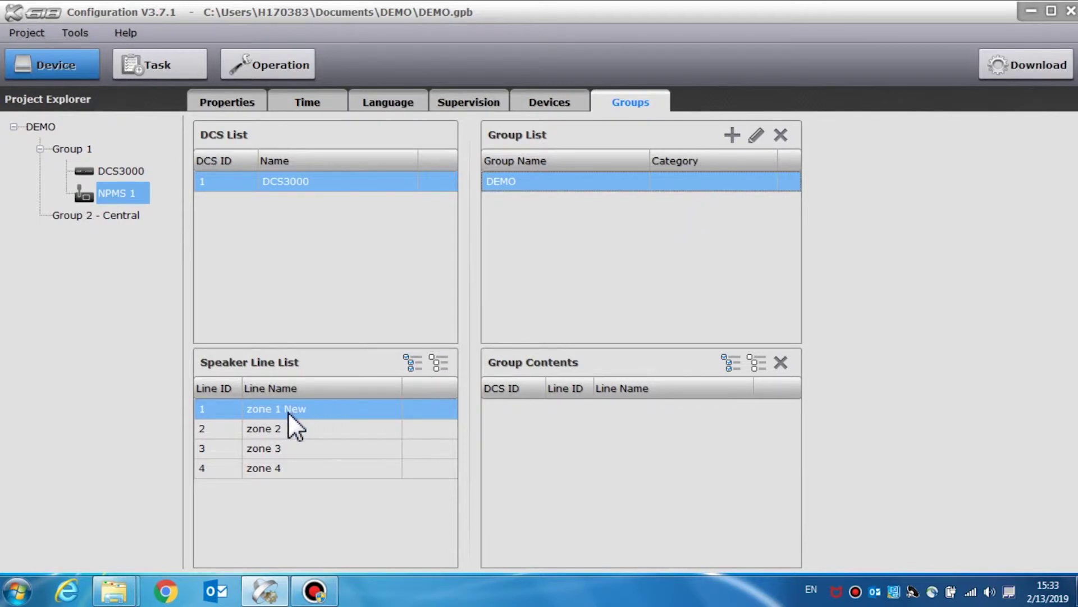
drag(281, 411, 549, 421)
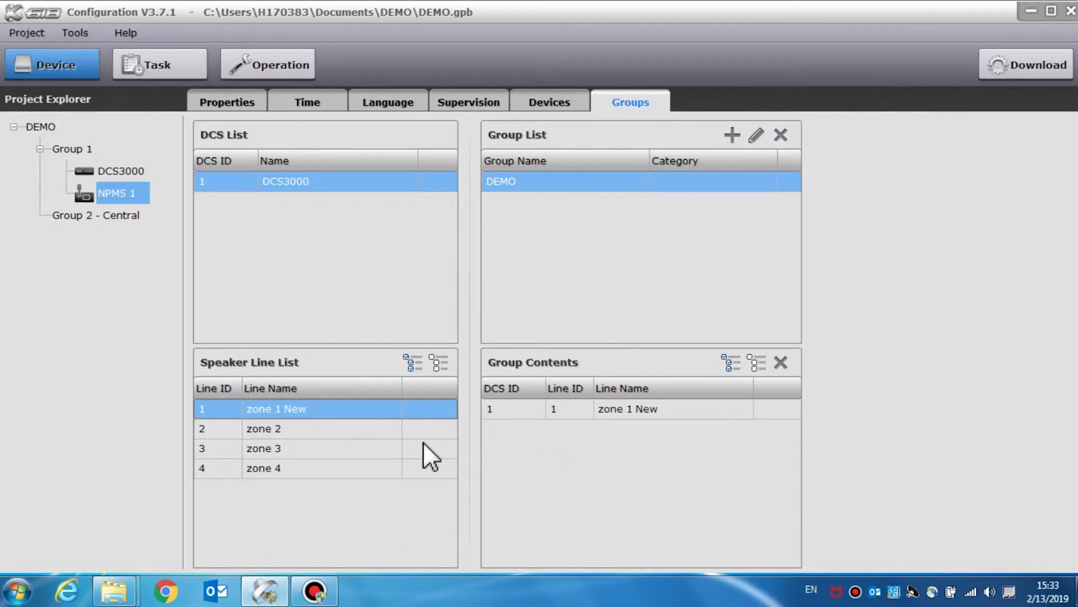
drag(307, 444, 626, 449)
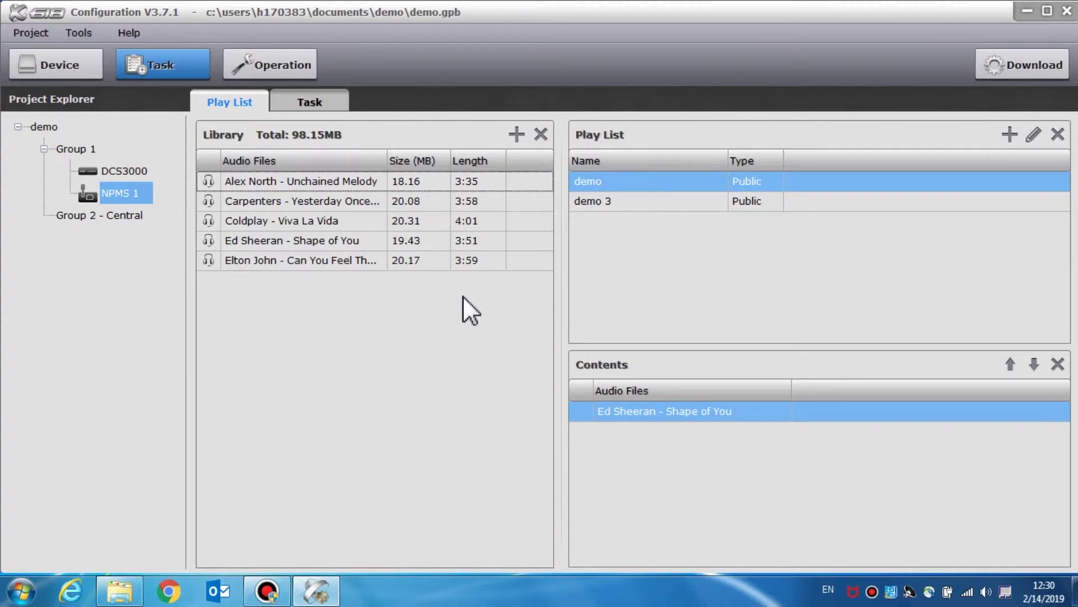
click(515, 137)
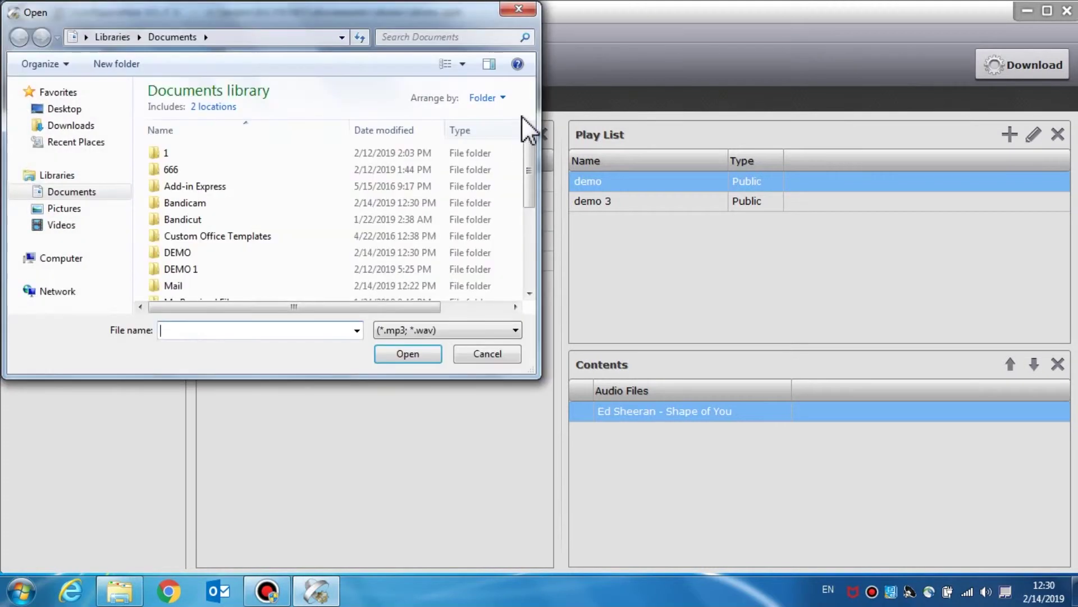
click(524, 13)
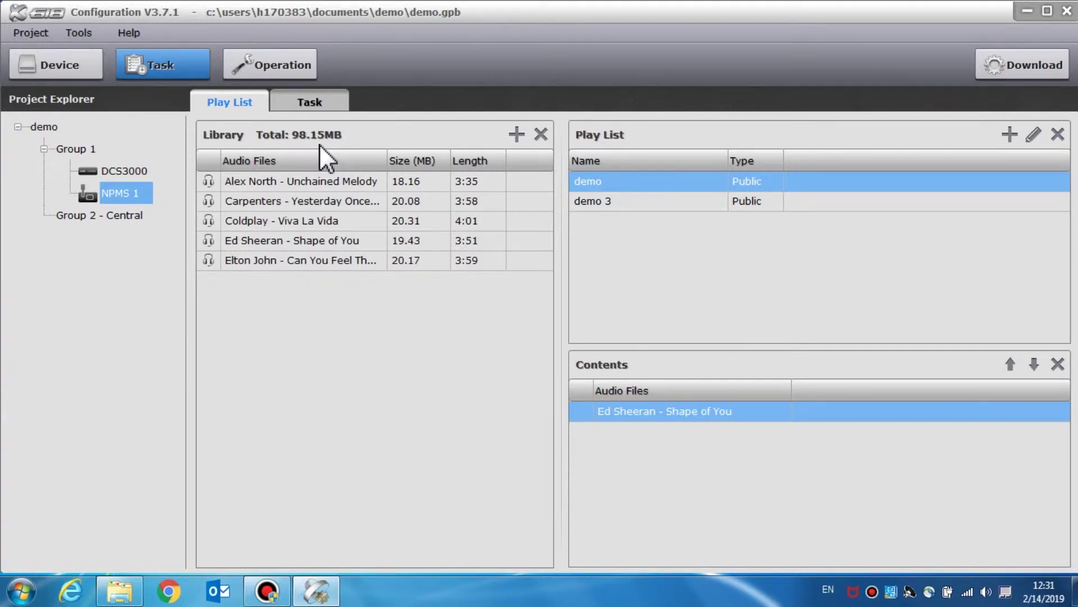
click(508, 133)
drag(524, 152, 525, 245)
click(307, 248)
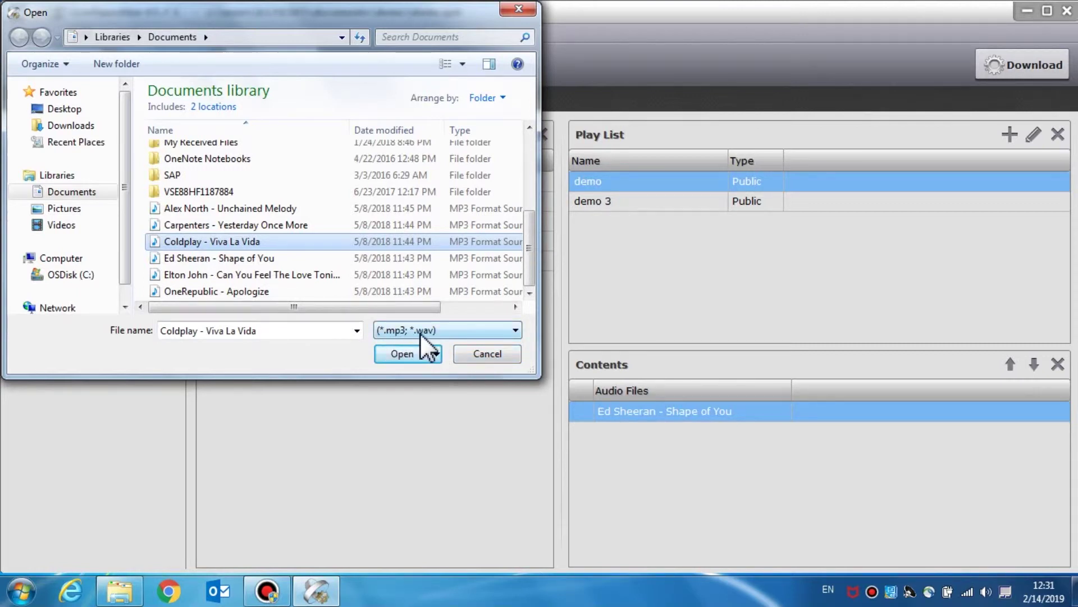
click(507, 352)
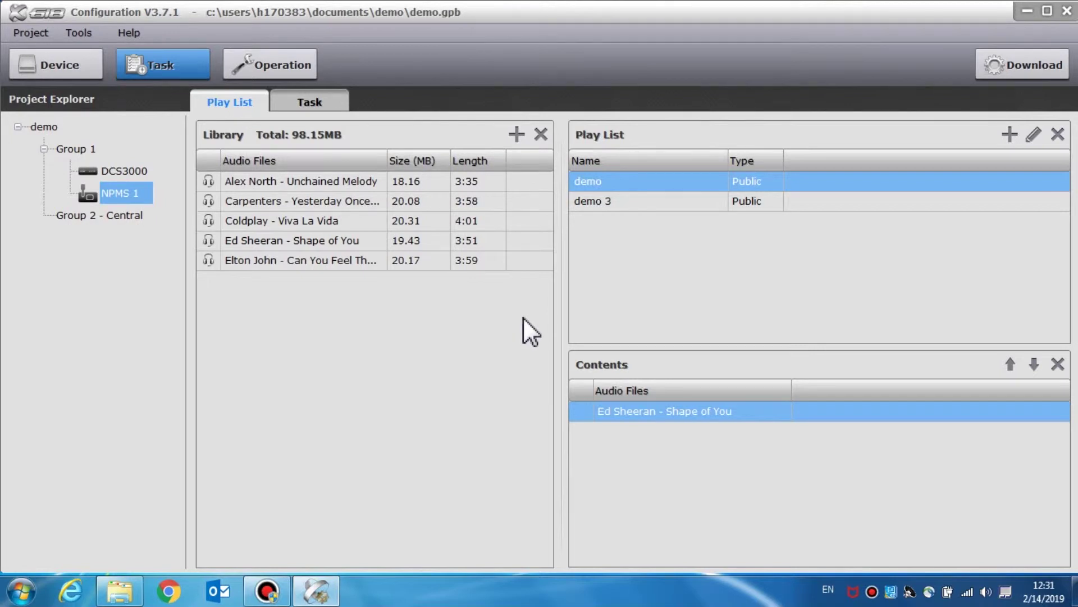
click(357, 182)
shift+click(357, 258)
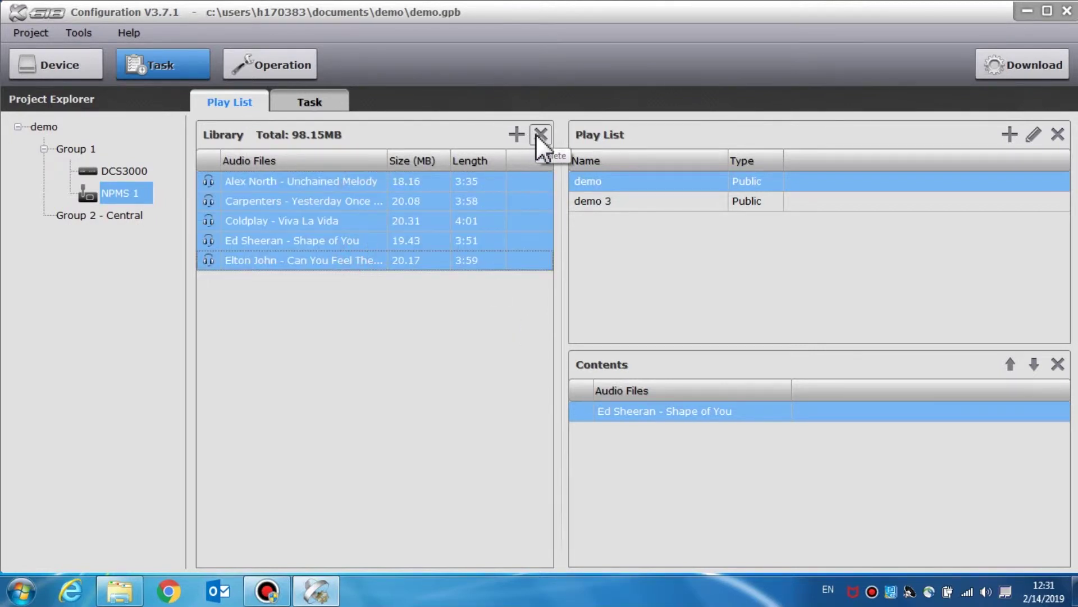
- Create public playlist DEMO 1 containing the Elton John song, then show the Task List
click(440, 285)
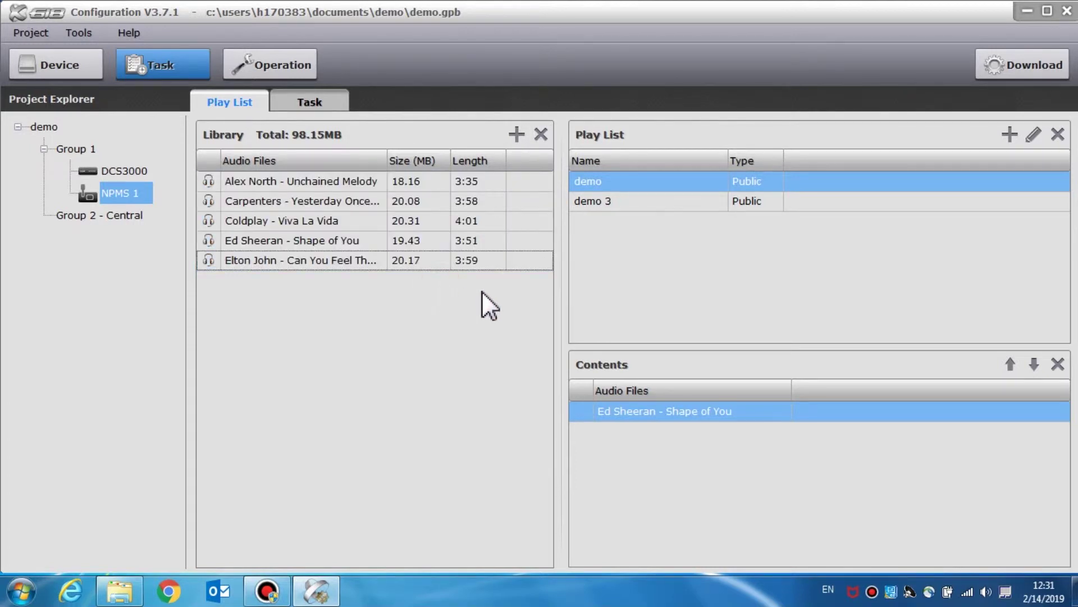
click(1003, 137)
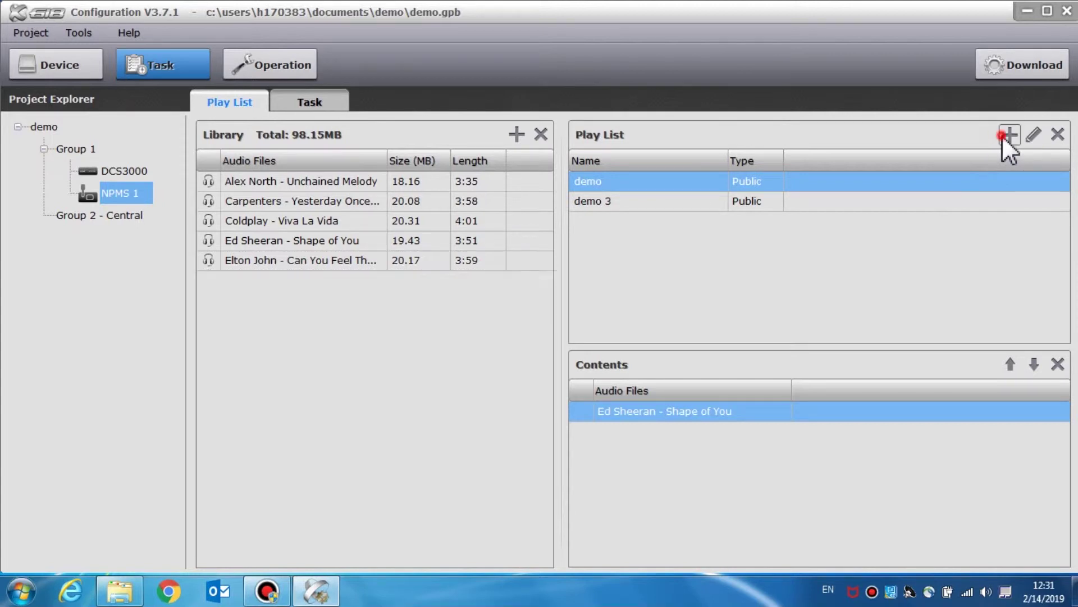
text(D)
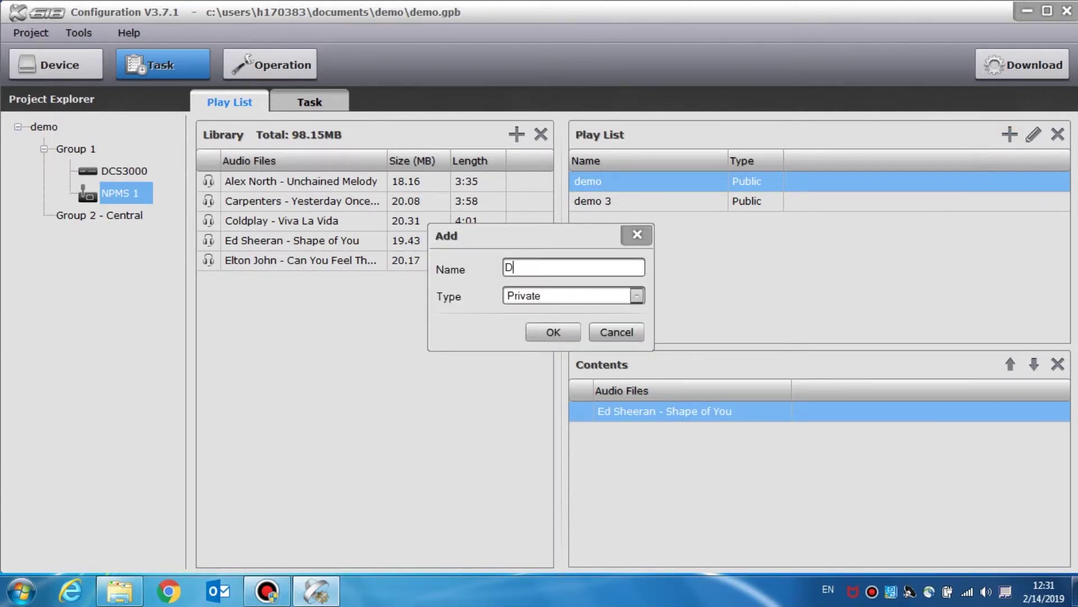
text(EMO 1)
click(636, 294)
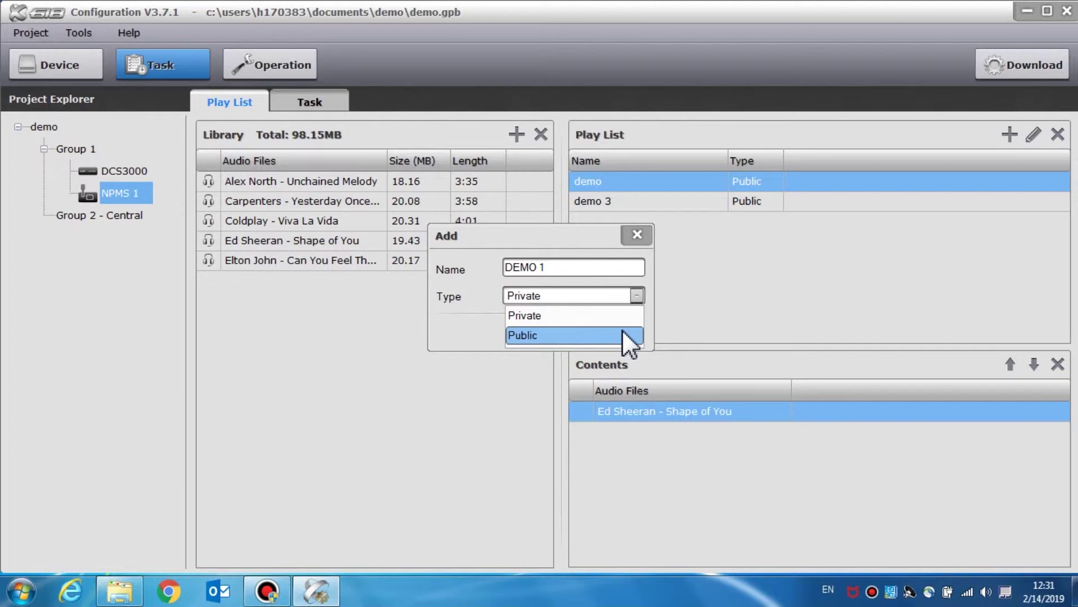
click(623, 332)
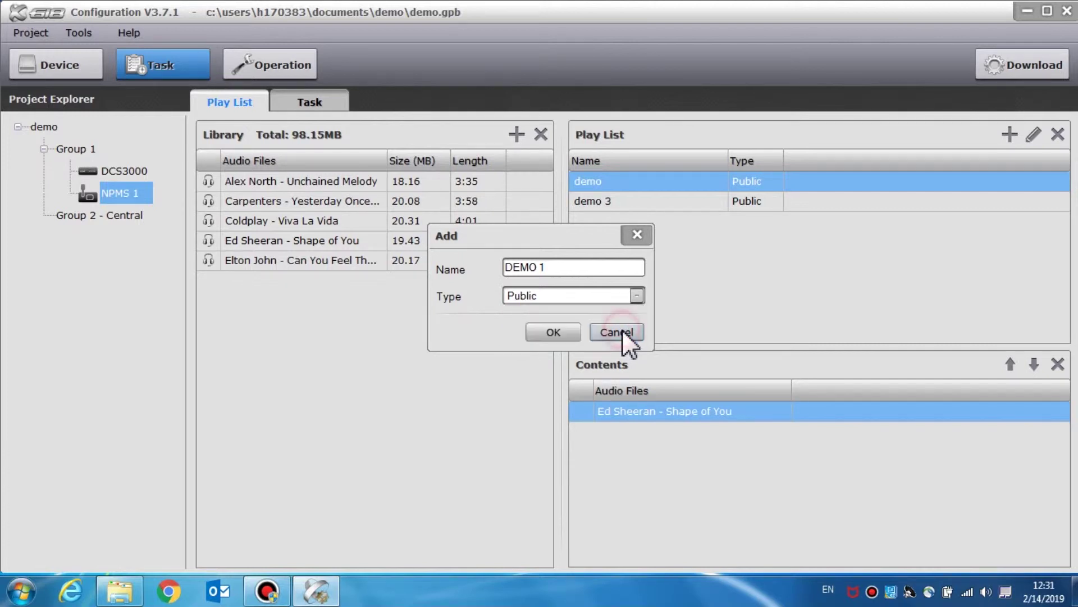
click(561, 329)
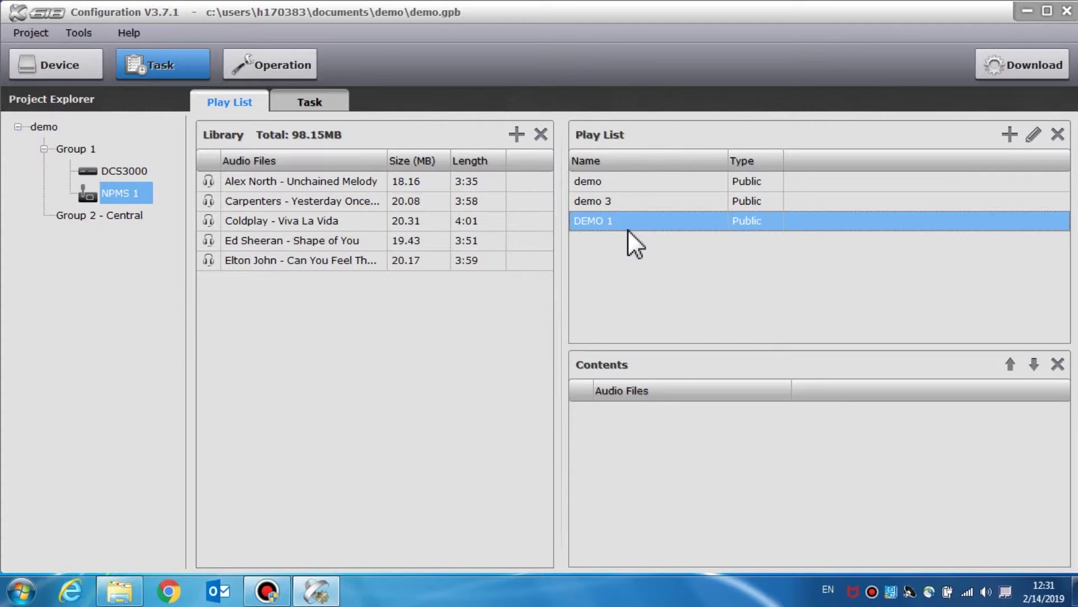
drag(258, 256, 667, 427)
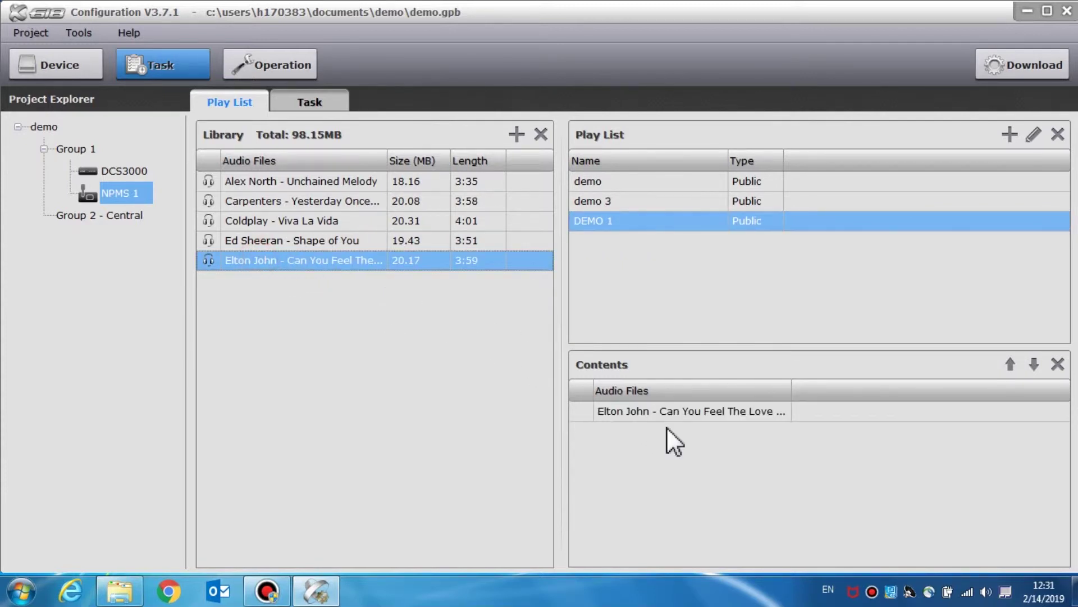
click(335, 108)
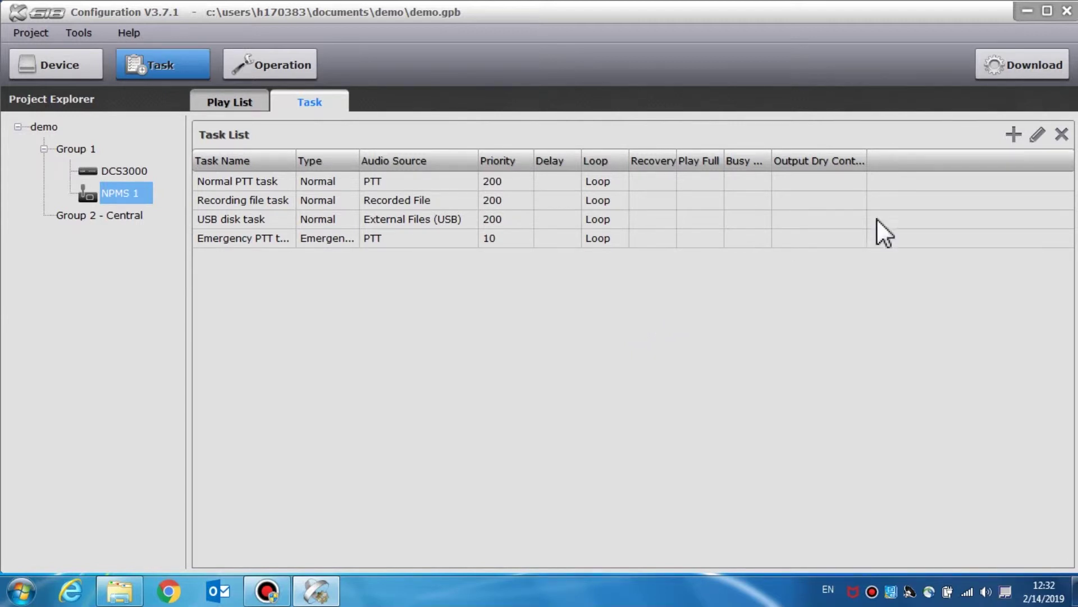
- Start a new task named DEMO 1 with its type left as Normal
click(1014, 135)
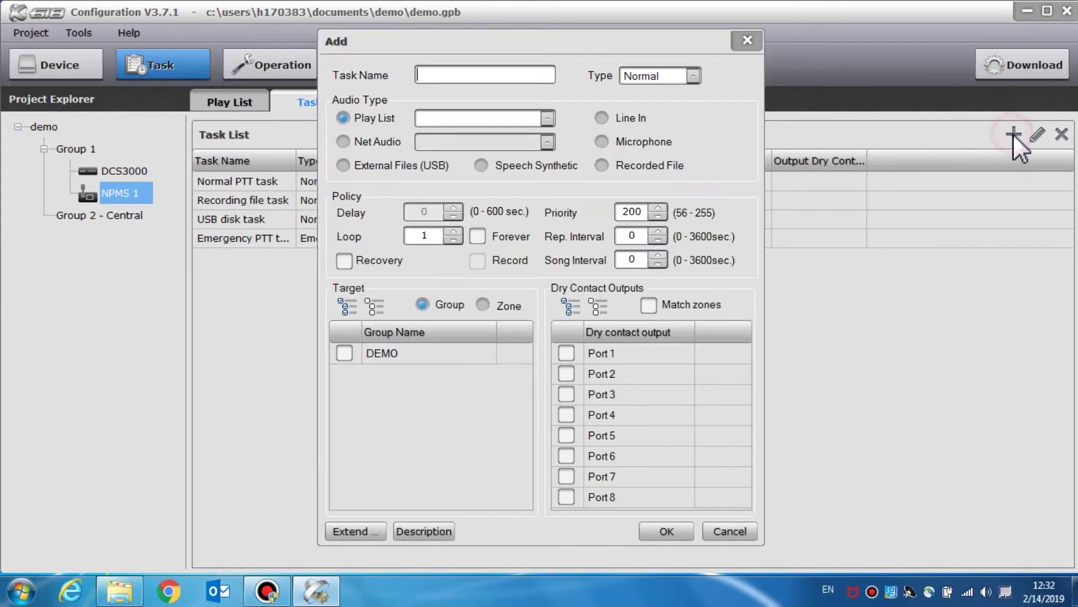
click(465, 74)
text(d)
key(BackSpace)
text(DEMO 1)
click(692, 77)
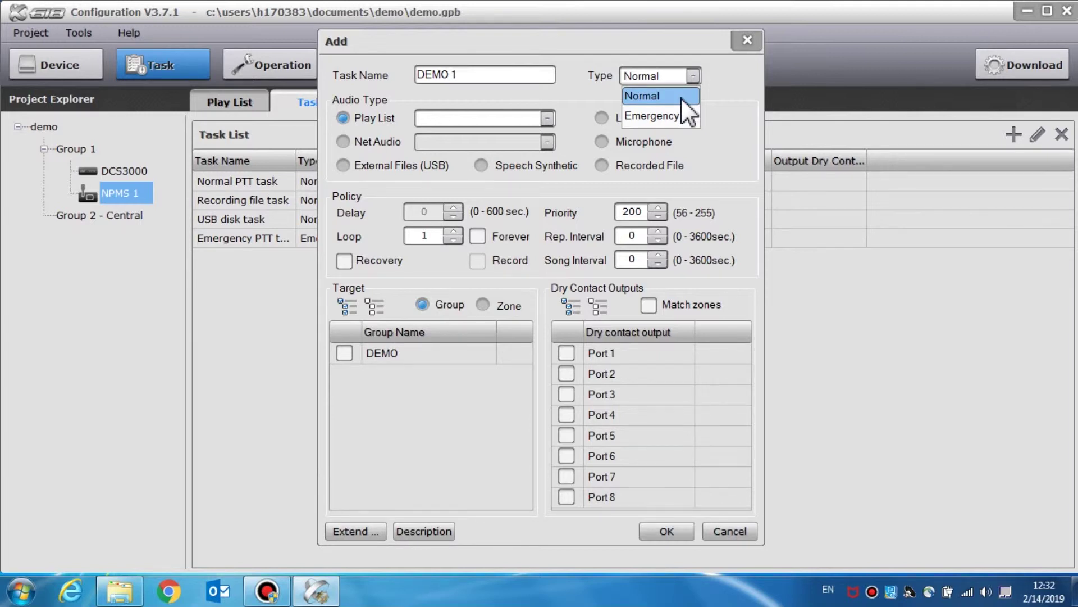
click(682, 99)
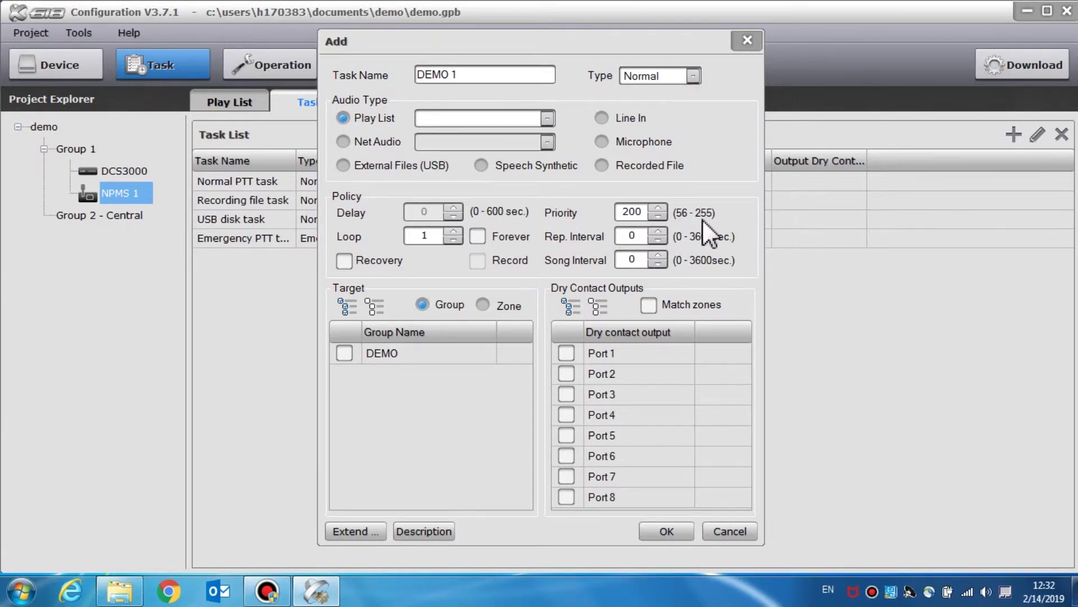
click(687, 76)
click(673, 112)
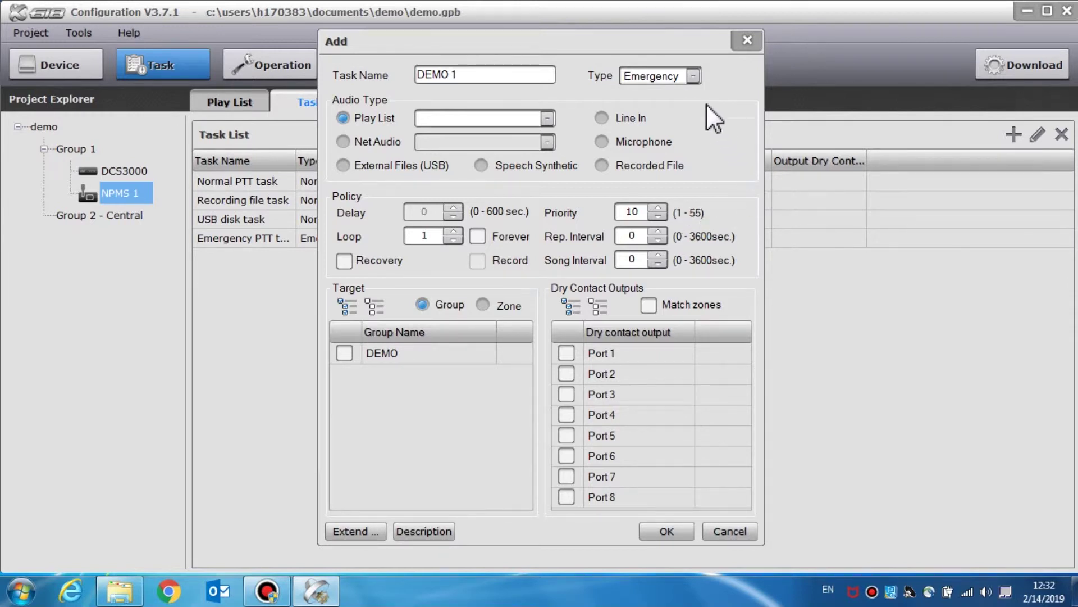
click(689, 74)
click(680, 90)
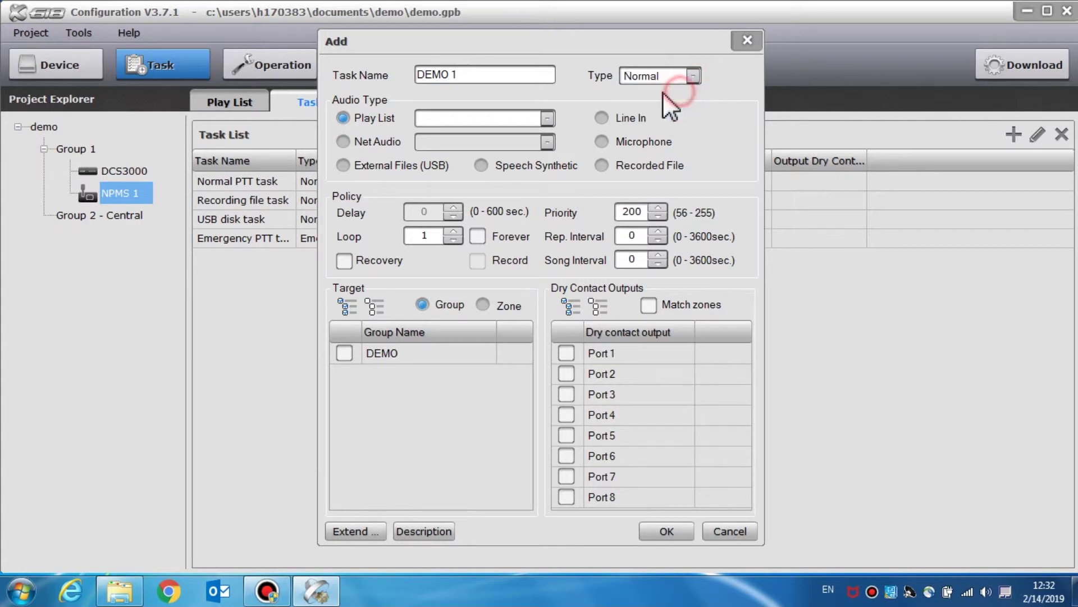
- Use the demo play list as the task's audio source, keeping priority at 199
click(547, 118)
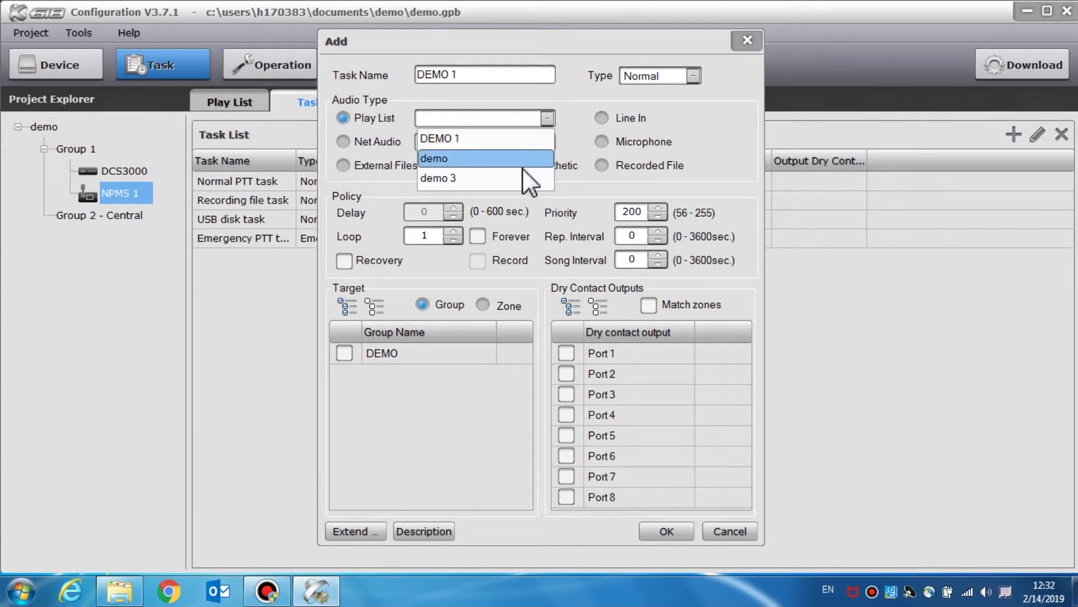
click(586, 112)
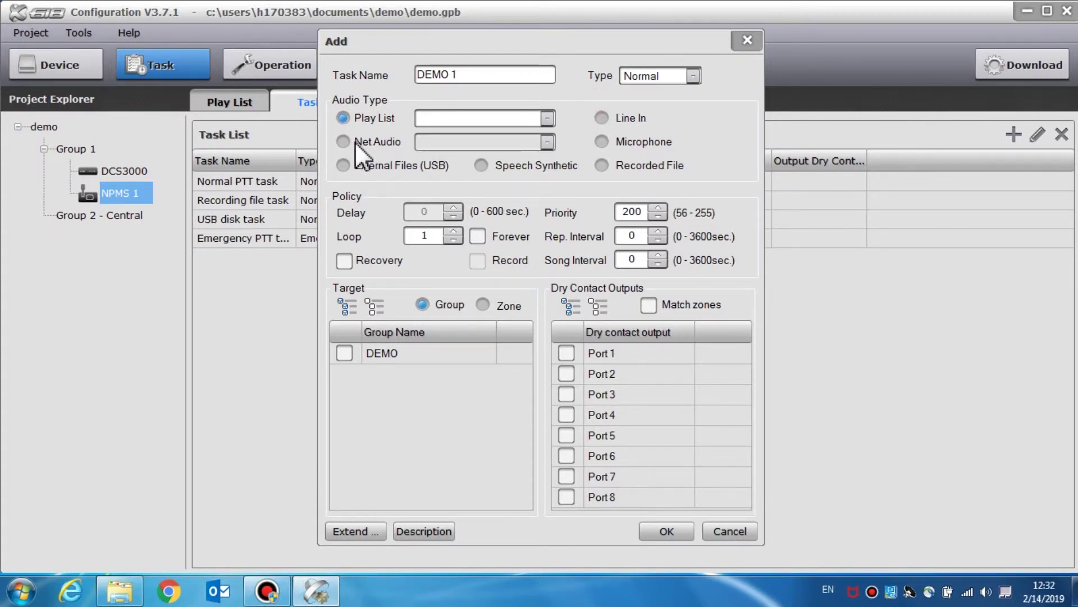
click(344, 141)
click(546, 141)
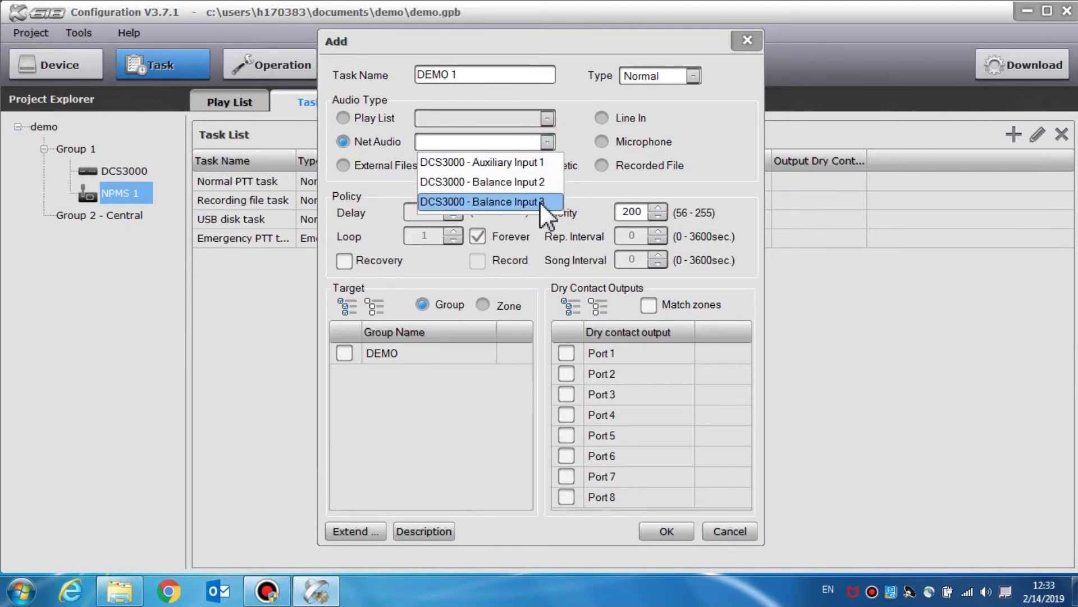
click(571, 139)
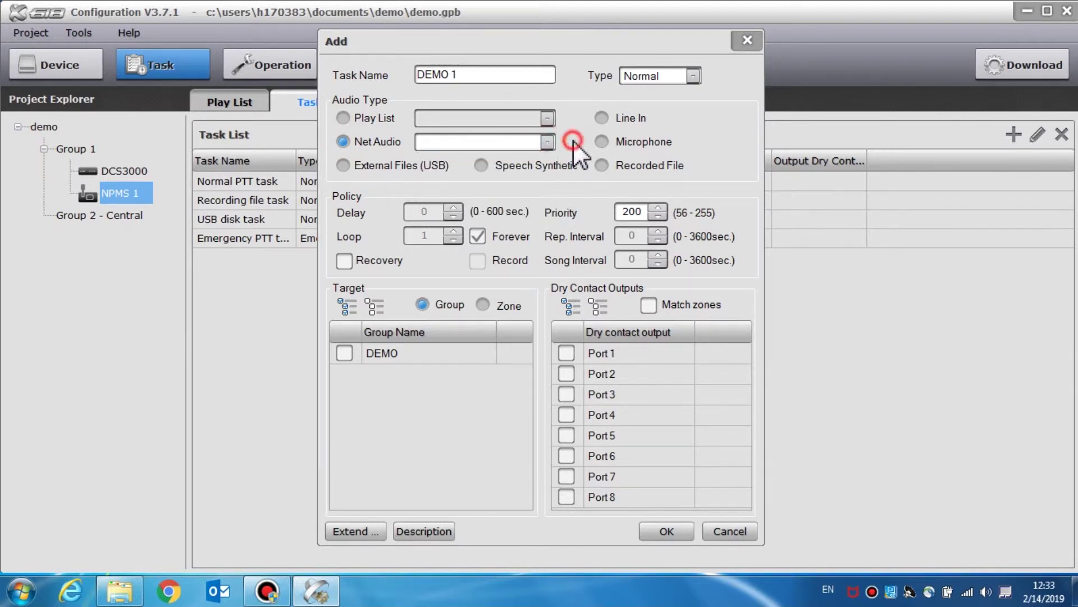
click(349, 117)
click(544, 118)
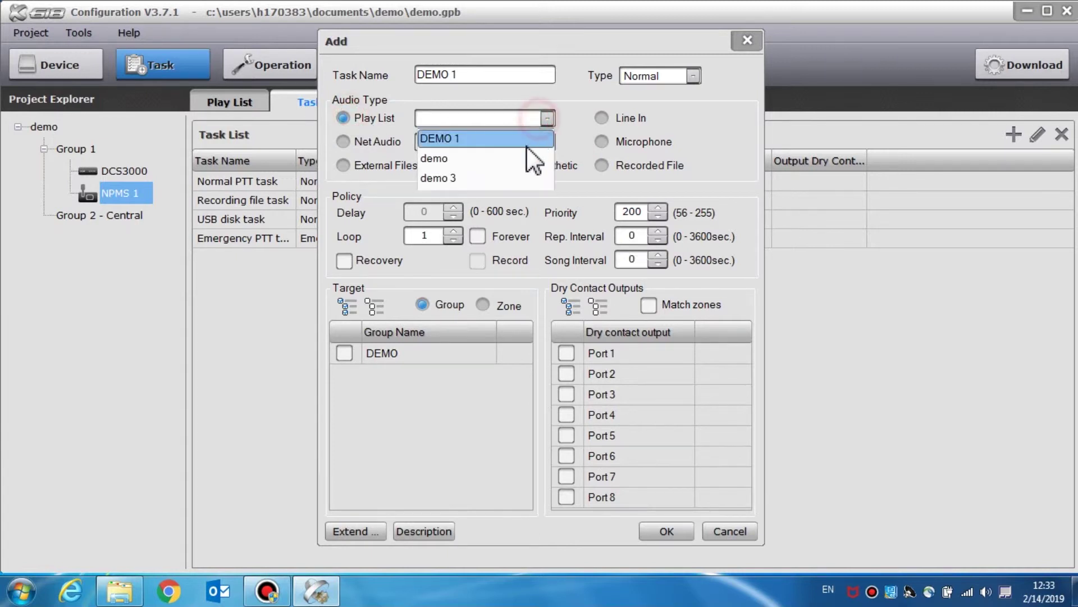
click(526, 153)
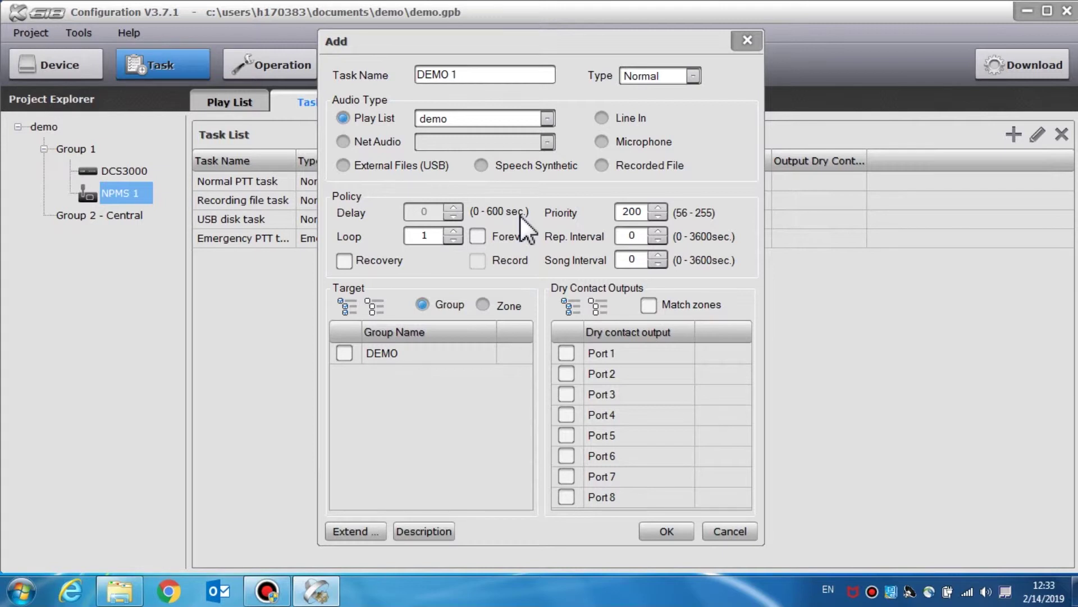
click(660, 206)
click(660, 217)
- Change the DEMO 1 task priority to 255
drag(646, 212, 622, 213)
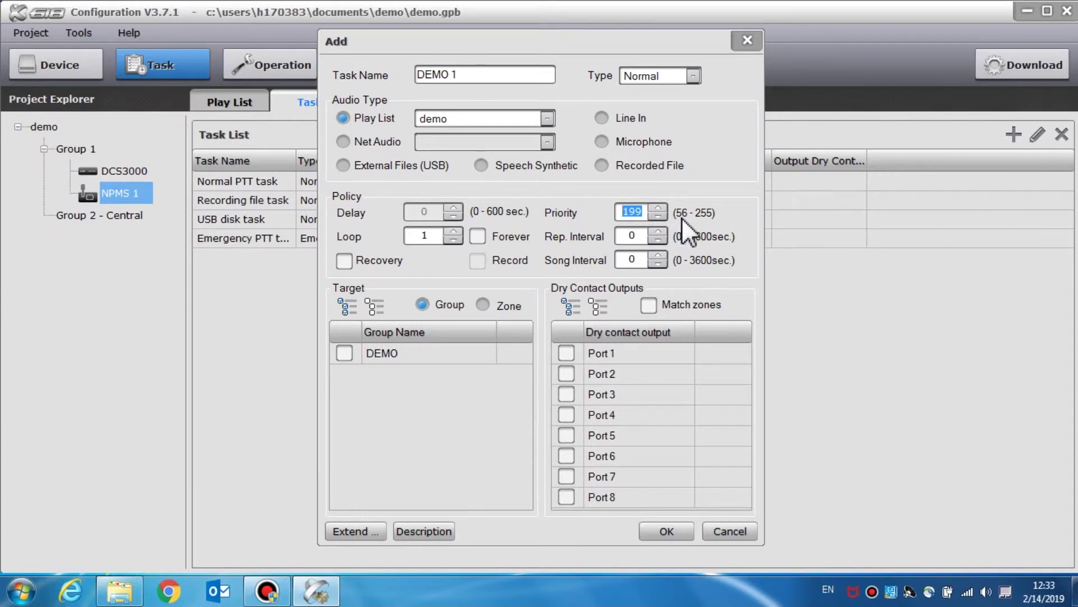
text(56)
drag(645, 212, 622, 212)
text(255)
- Leave endless looping and recovery off, and raise the song interval by one
click(477, 236)
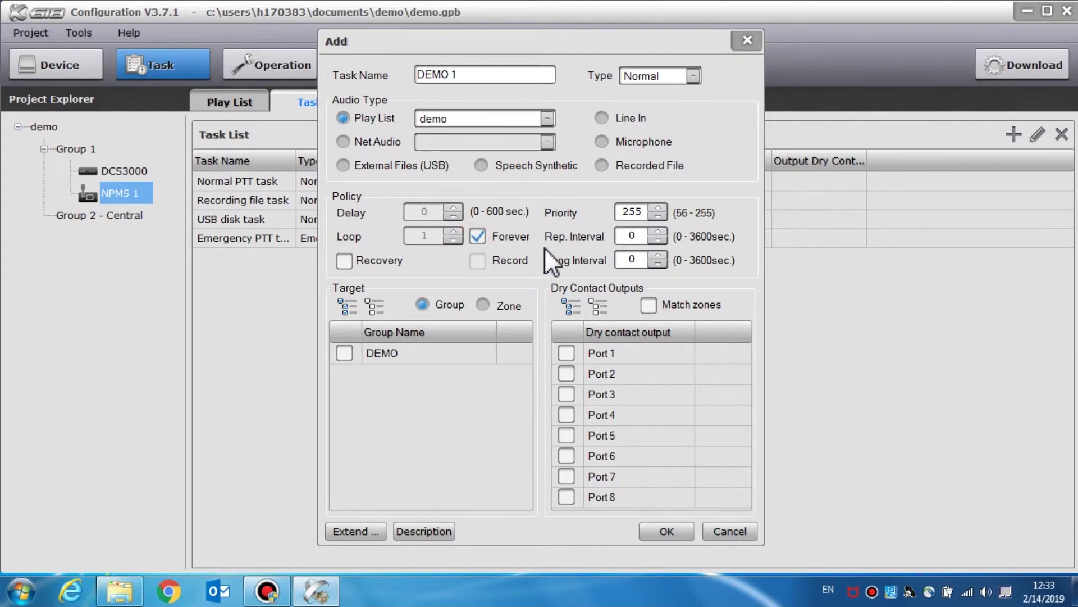
click(477, 241)
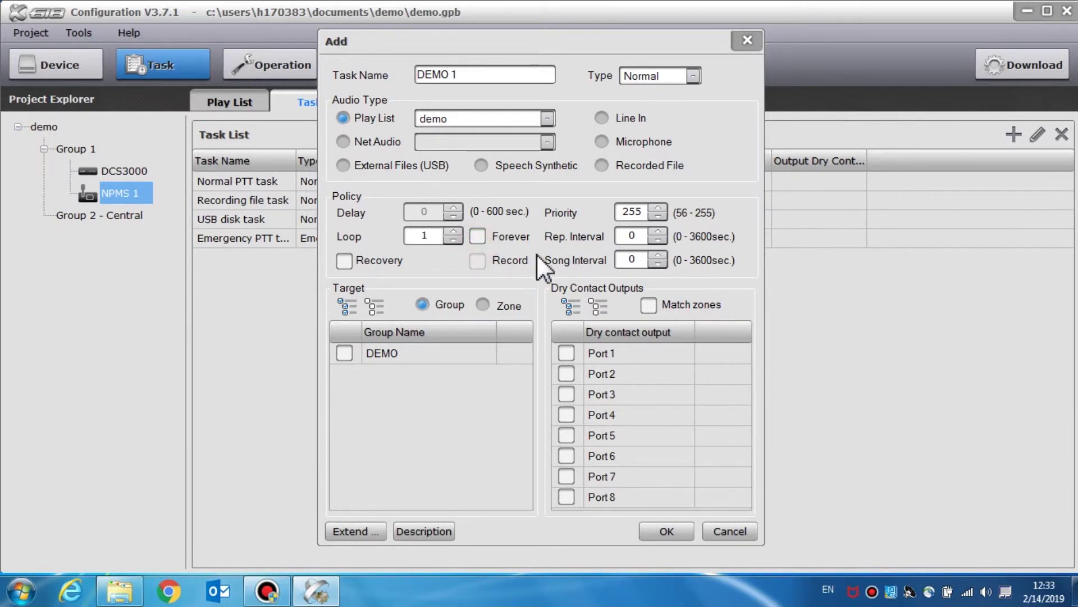
click(344, 261)
click(345, 261)
click(658, 256)
- Switch the task target to zones and tick zones 1, 2, 3 and 4
click(346, 361)
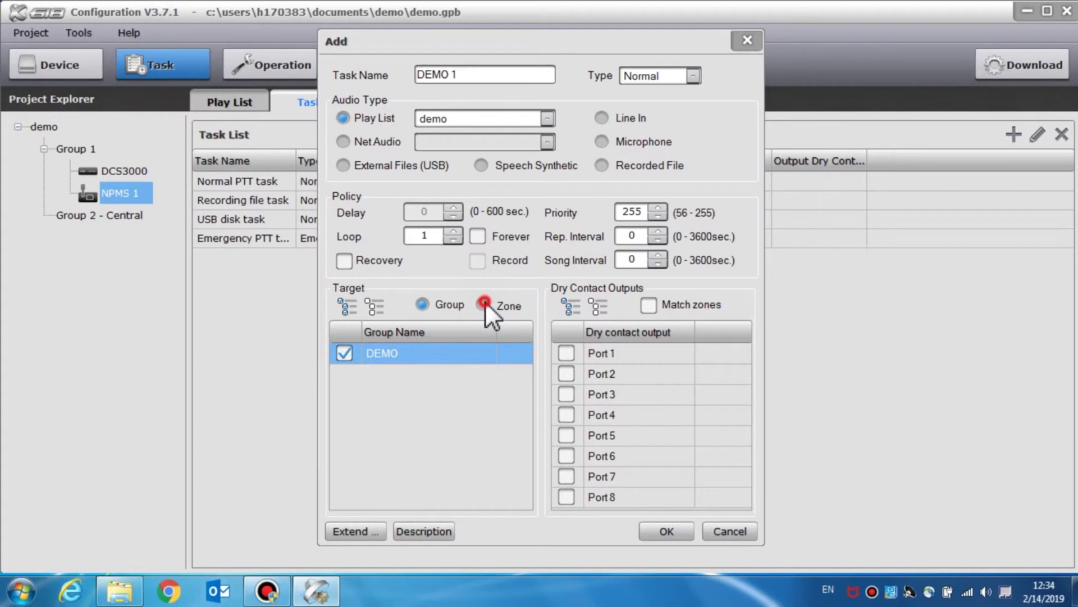
click(484, 304)
click(345, 354)
click(344, 374)
click(344, 394)
click(342, 415)
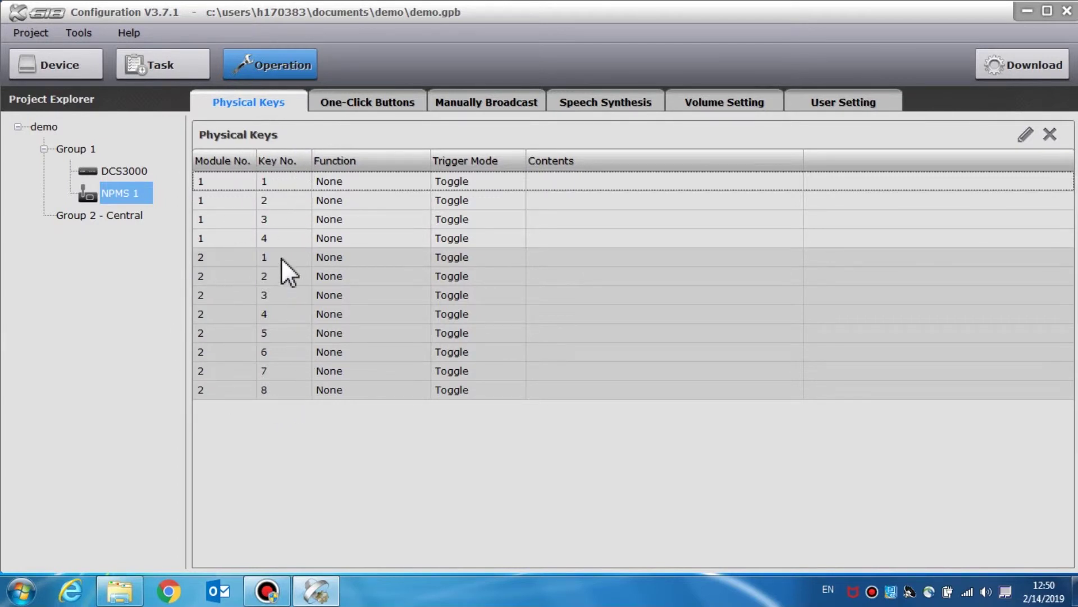
- Assign module 1 key 1 to Task Broadcast of Normal PTT task with Press trigger mode
double_click(400, 180)
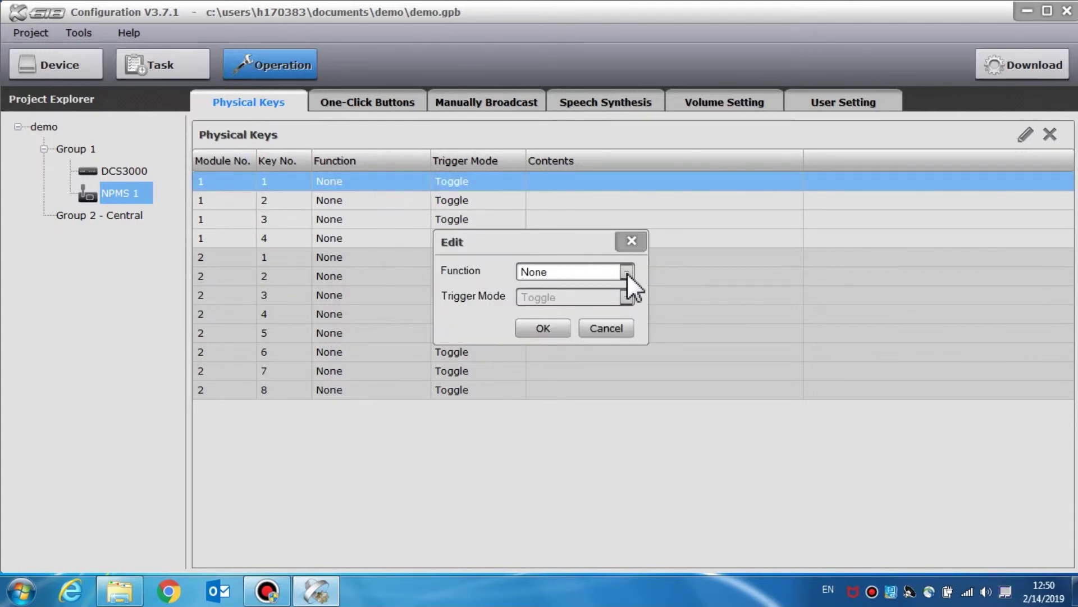
click(627, 271)
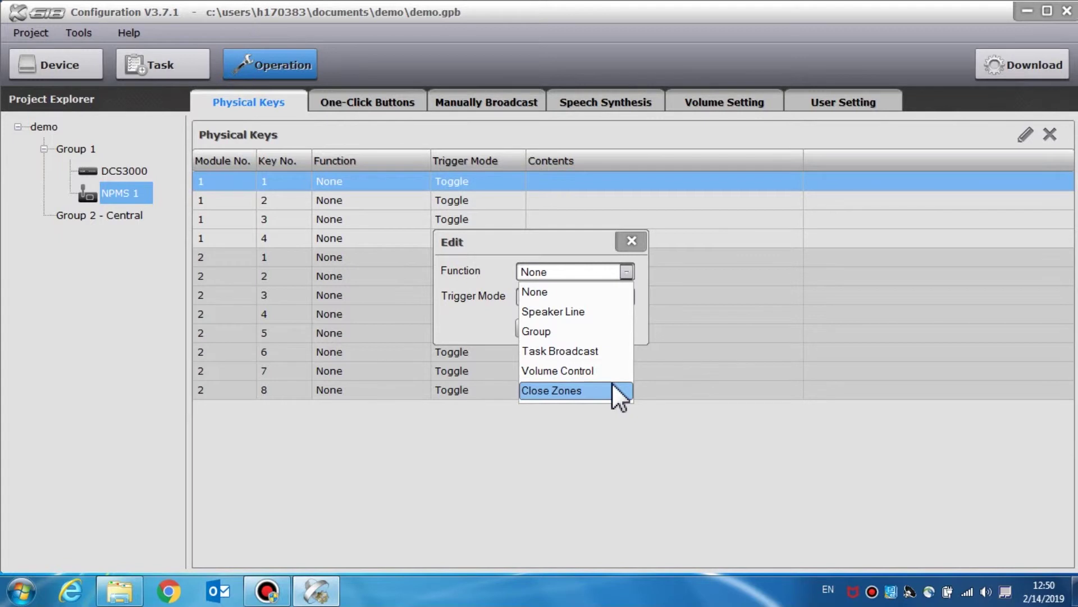
key(Down)
key(Down)
key(Down)
key(Return)
click(625, 286)
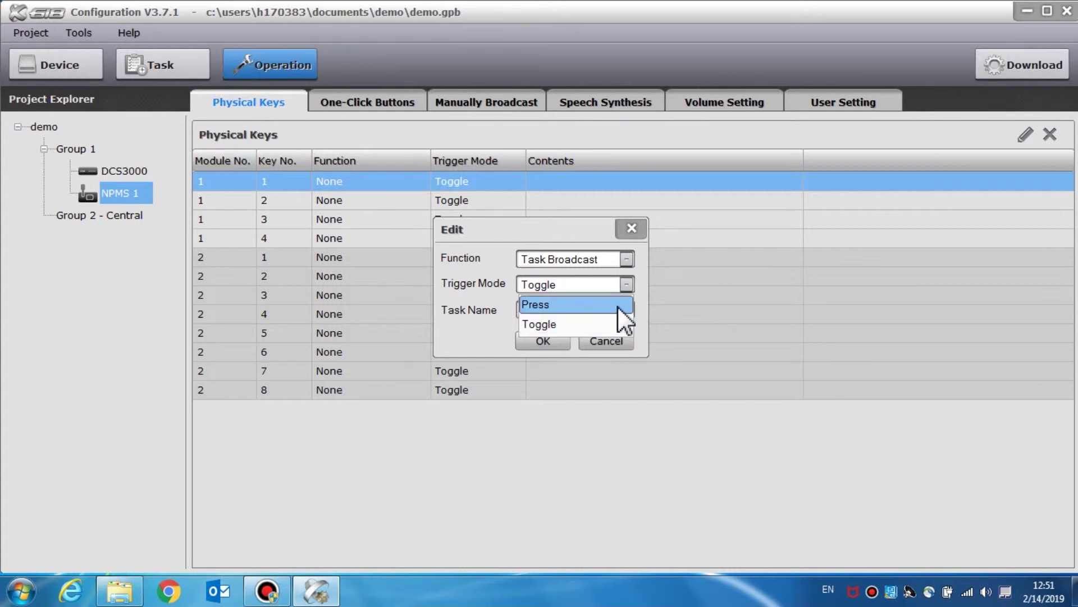
click(615, 319)
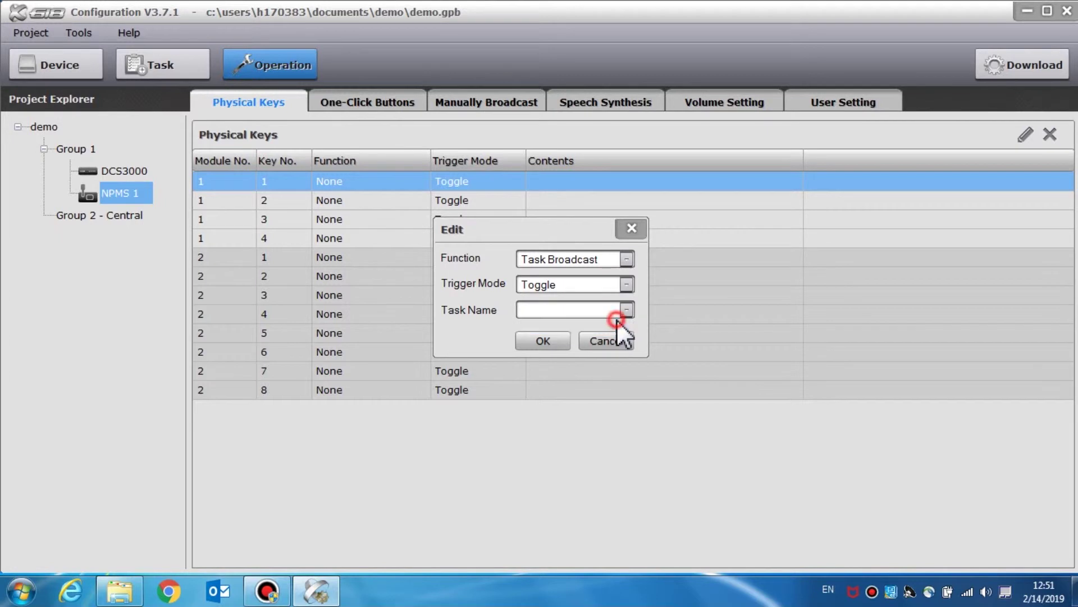
click(626, 284)
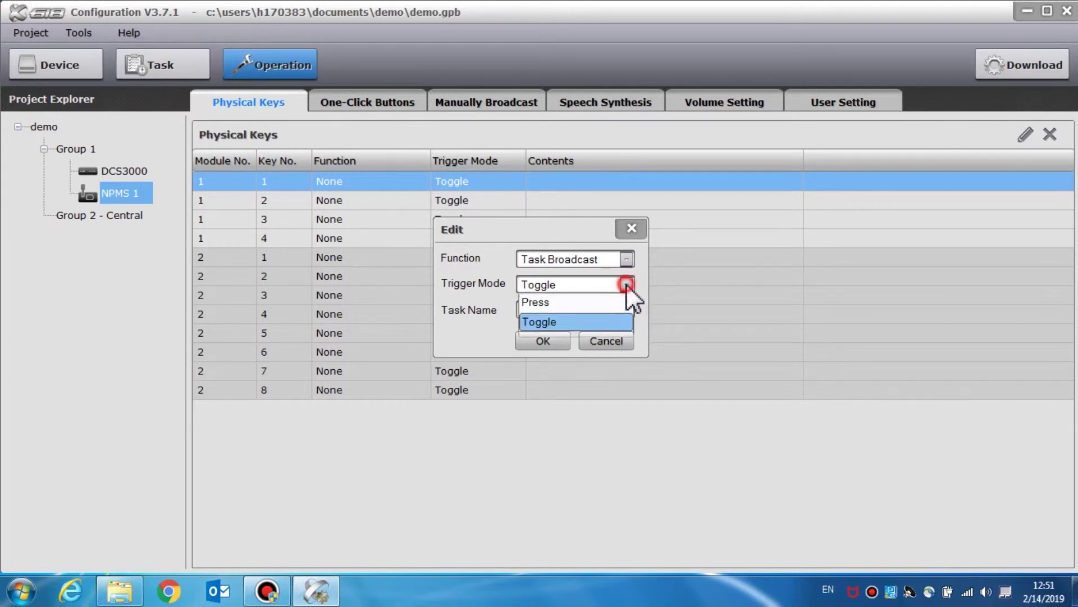
click(610, 305)
click(626, 311)
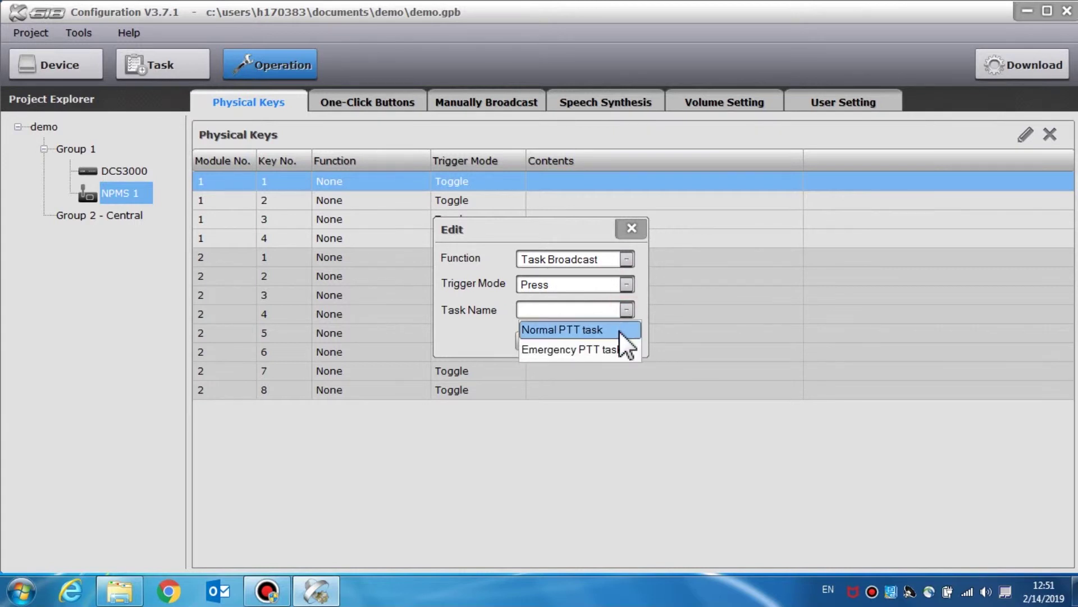
click(619, 330)
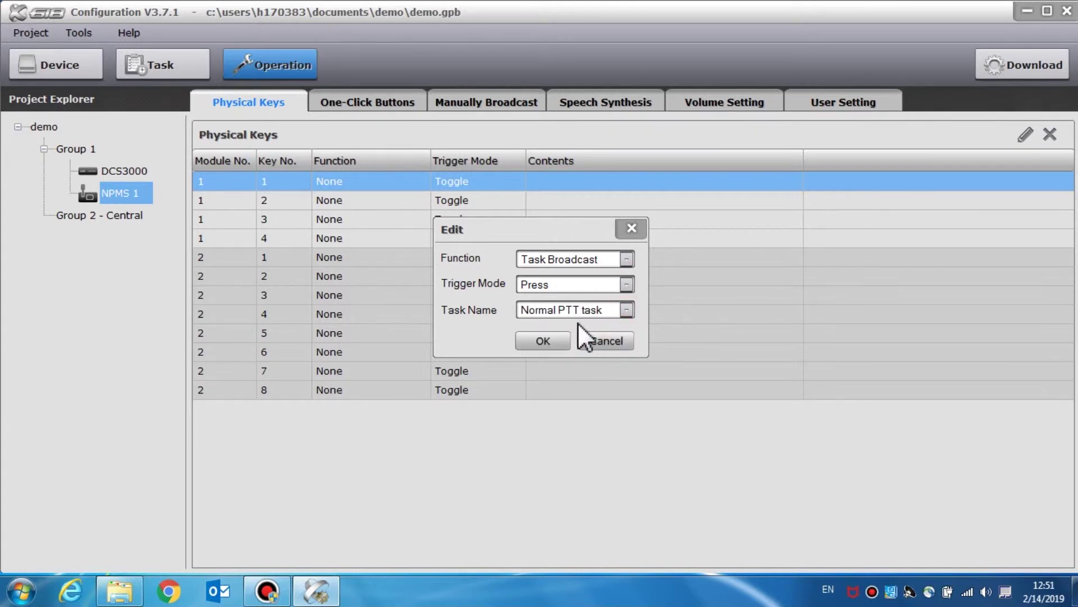
click(568, 342)
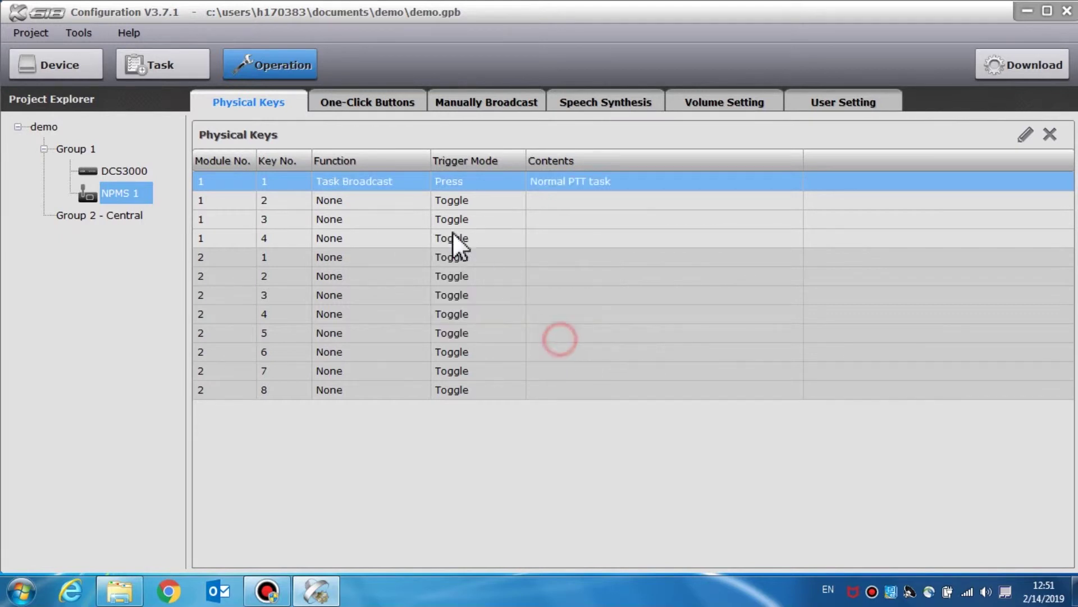
- Make module 1 key 2 a volume control for zone 2
click(395, 204)
double_click(394, 204)
click(621, 273)
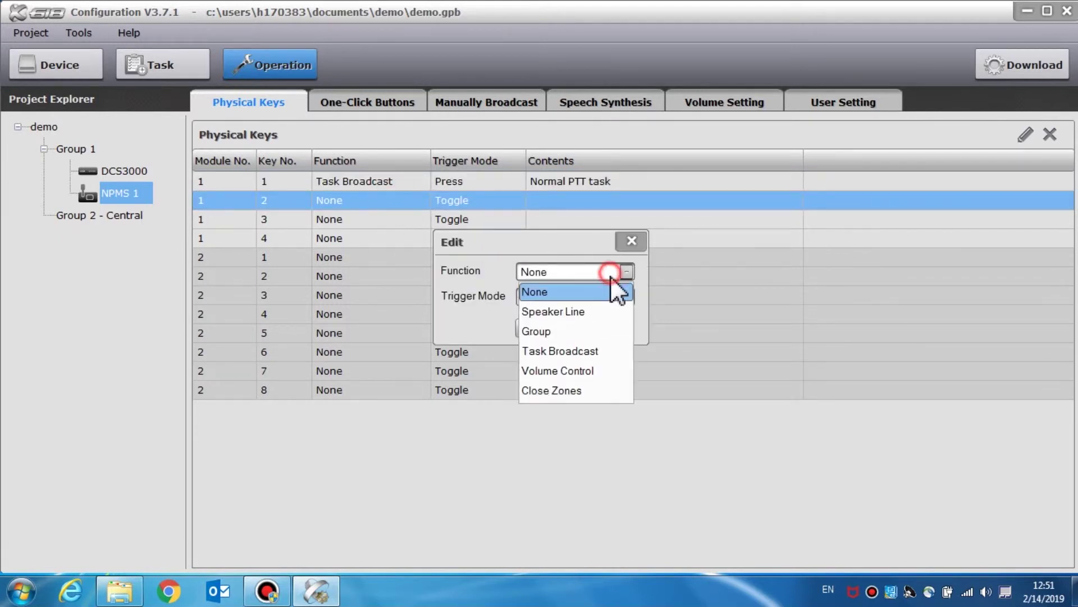
click(597, 370)
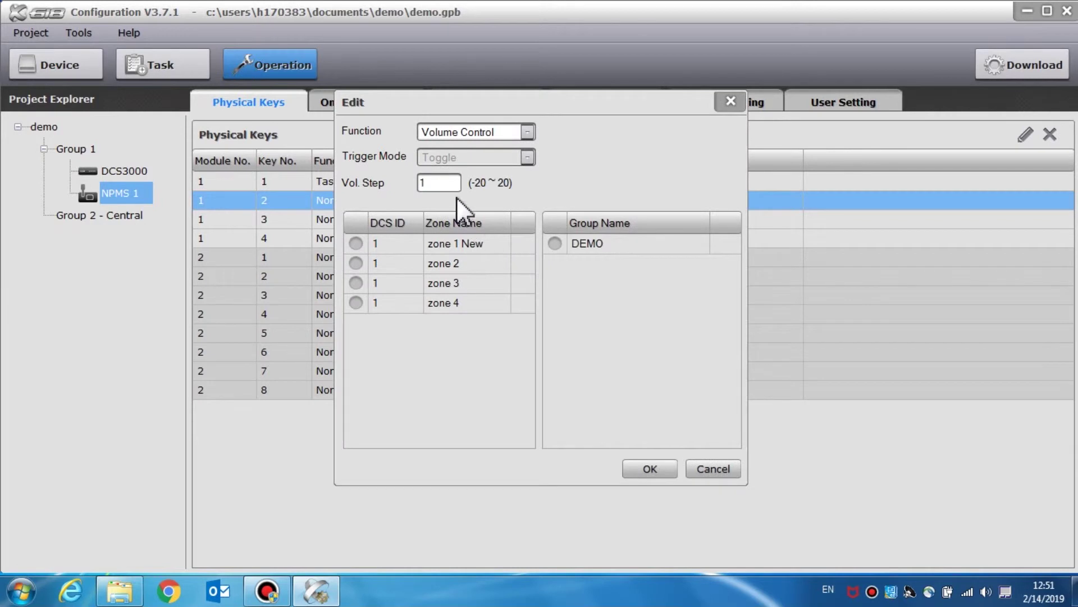
click(361, 245)
click(552, 245)
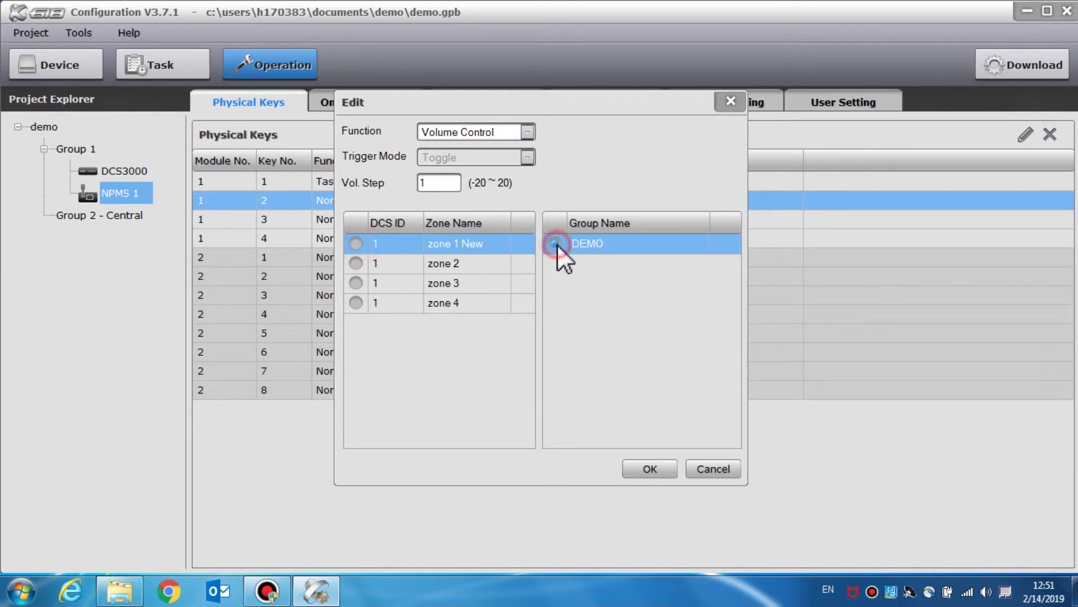
click(356, 263)
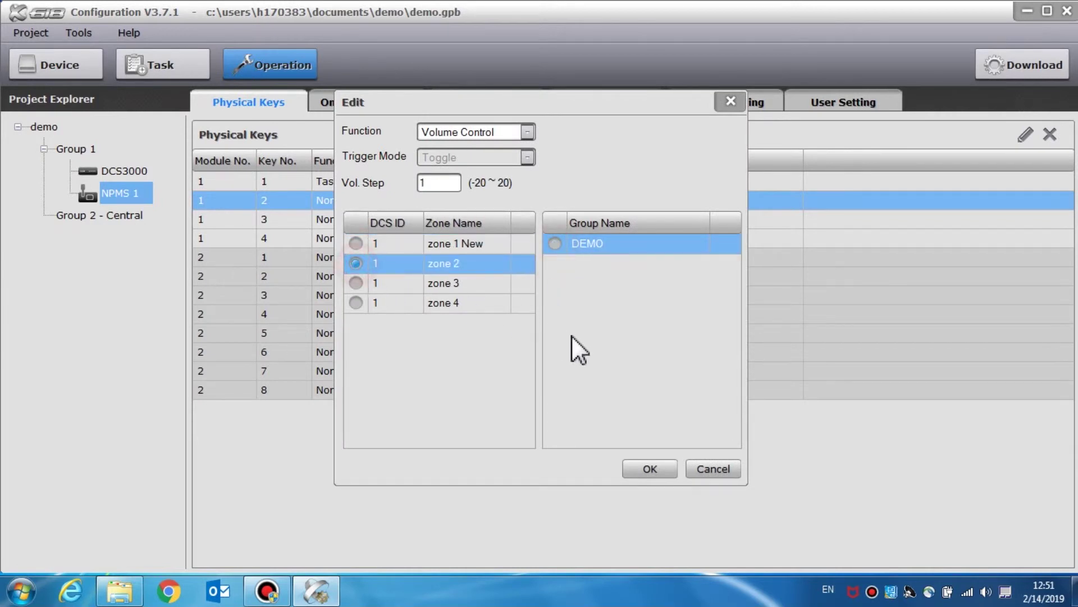
click(632, 465)
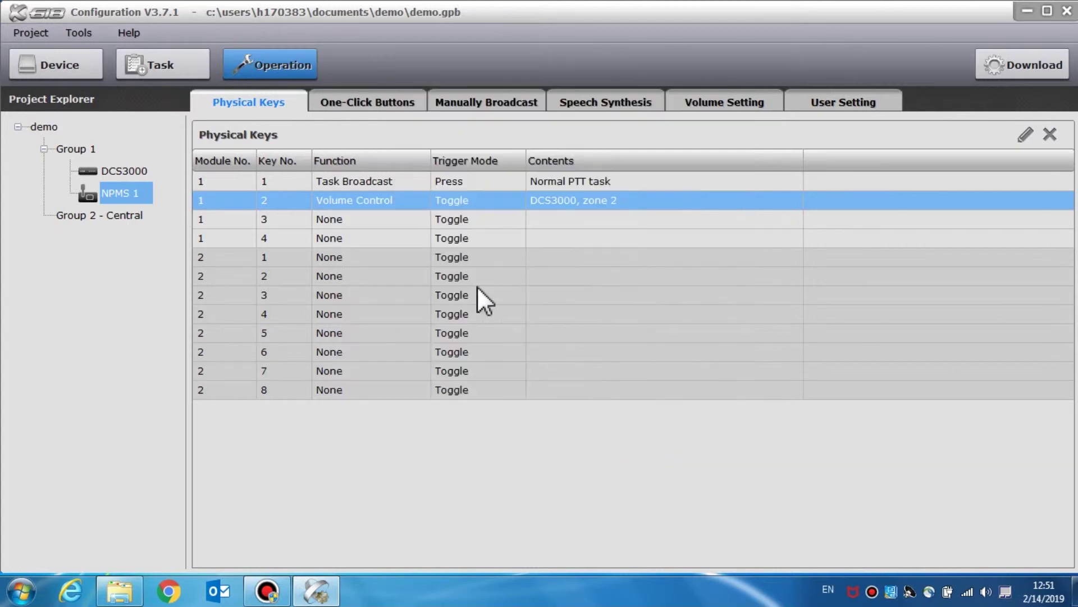
- Make module 1 key 3 a speaker line key for zone 1 New
double_click(394, 222)
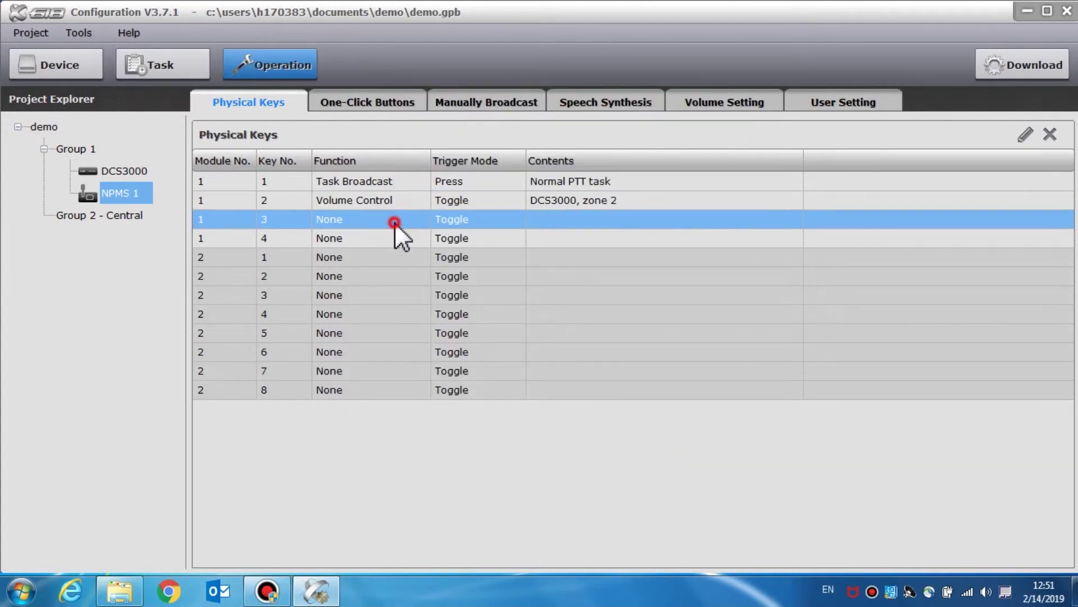
click(626, 272)
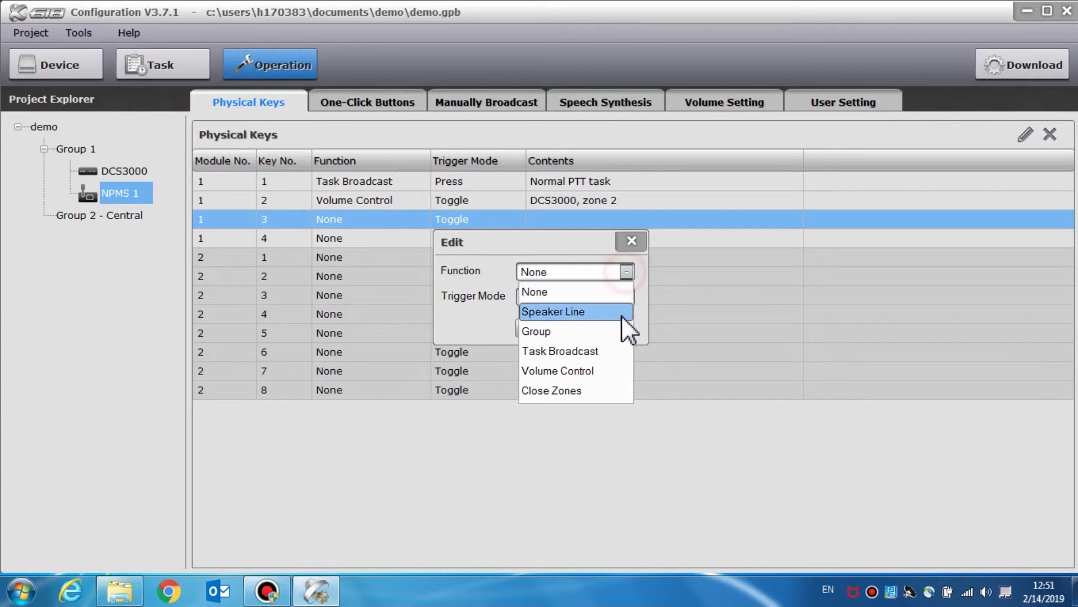
click(598, 312)
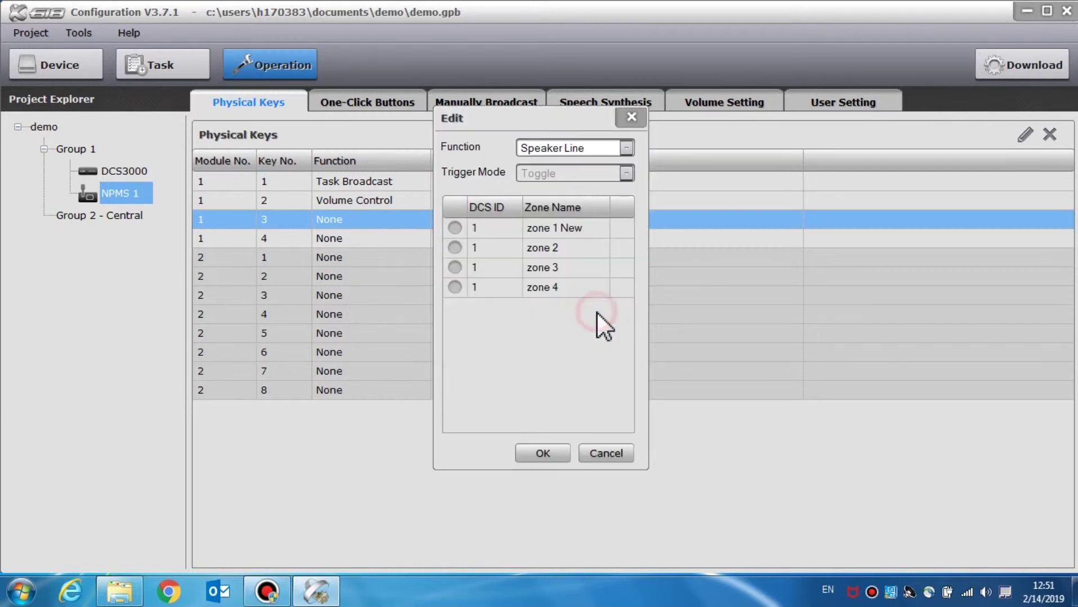
click(449, 227)
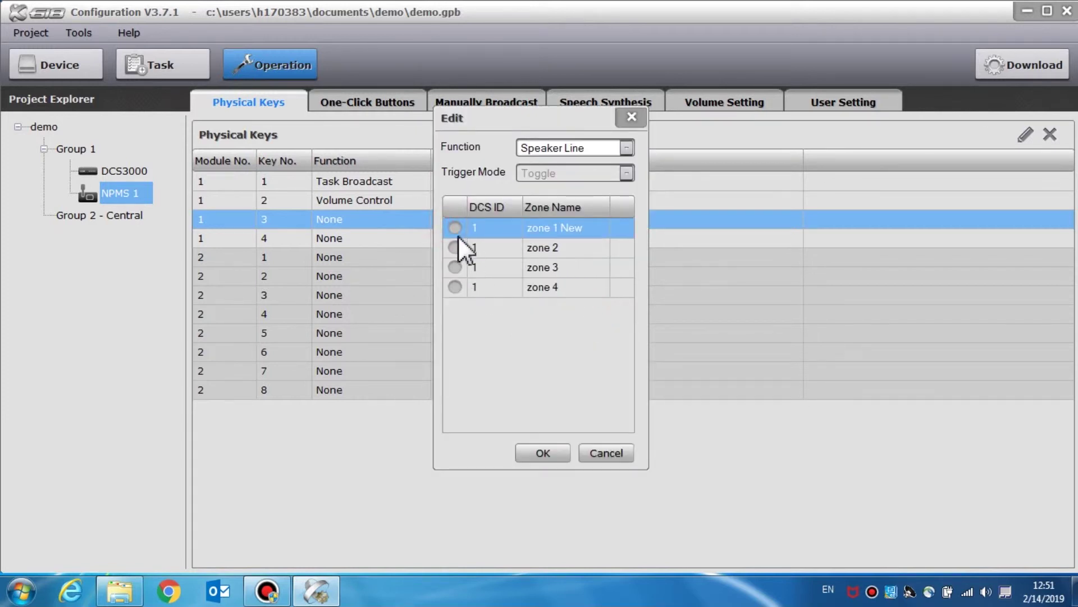
click(542, 452)
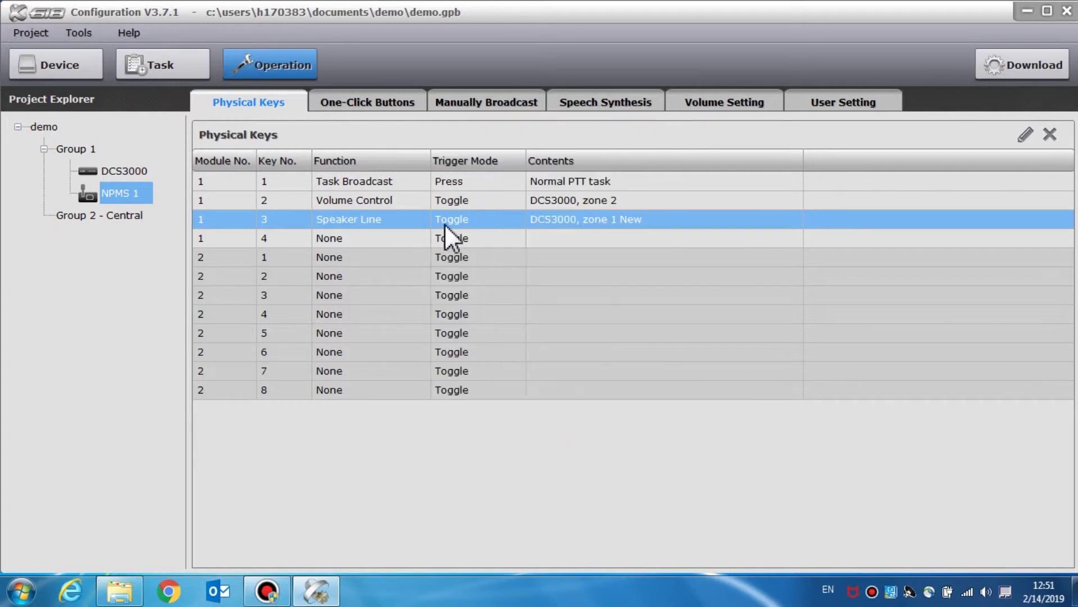
- Make module 1 key 4 a group key for the DEMO group
double_click(398, 242)
click(625, 272)
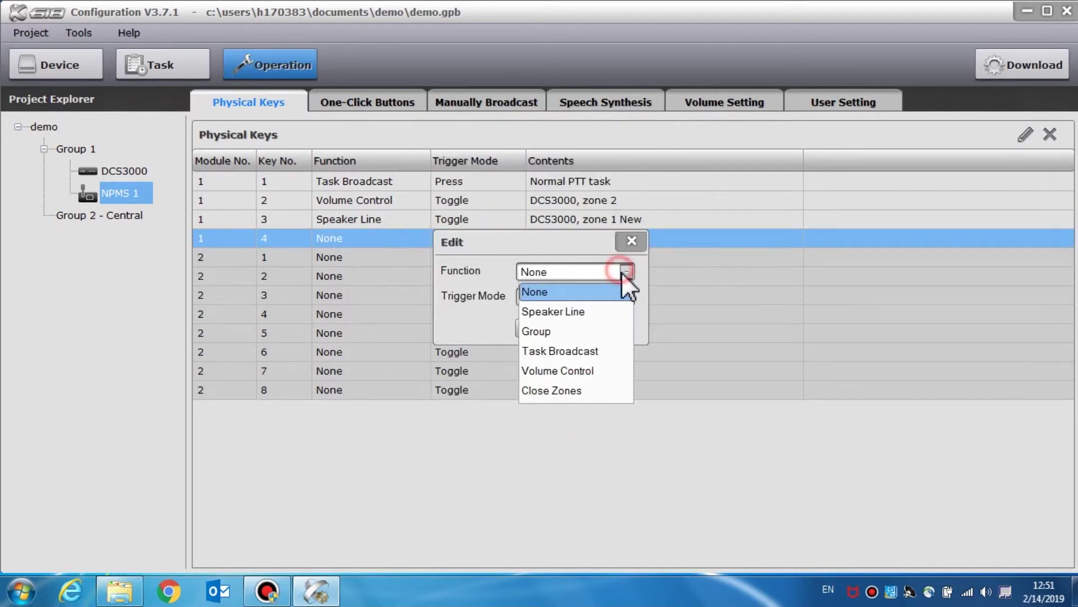
click(599, 331)
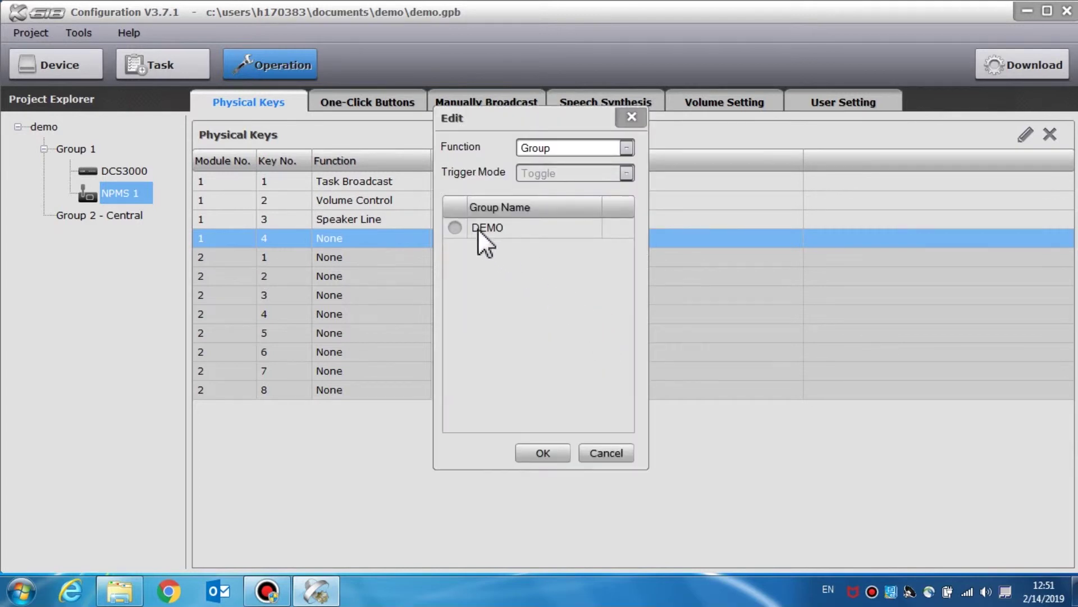
click(467, 227)
click(455, 228)
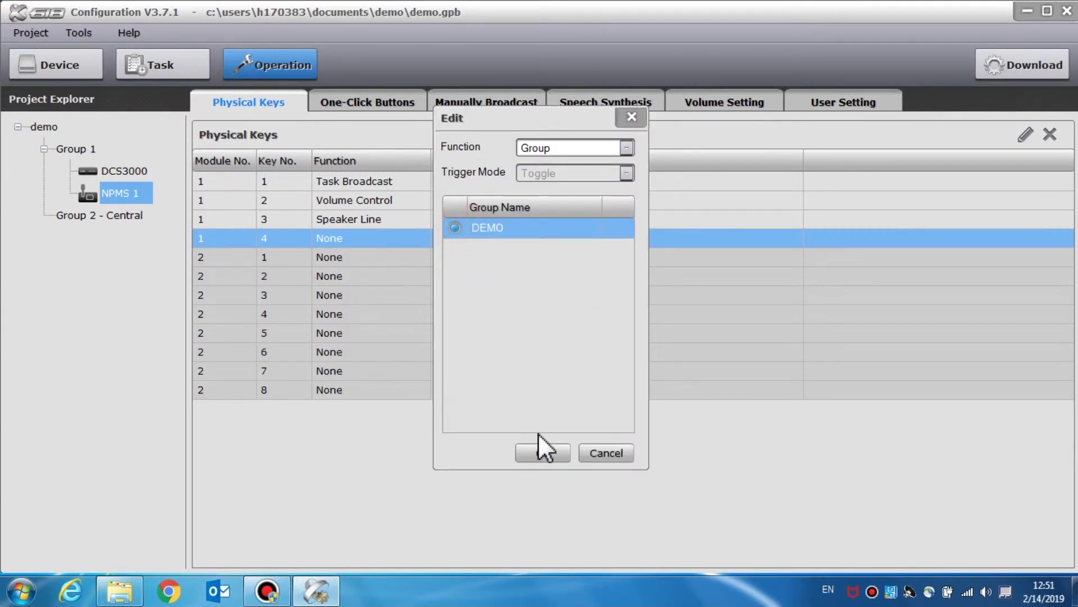
click(543, 452)
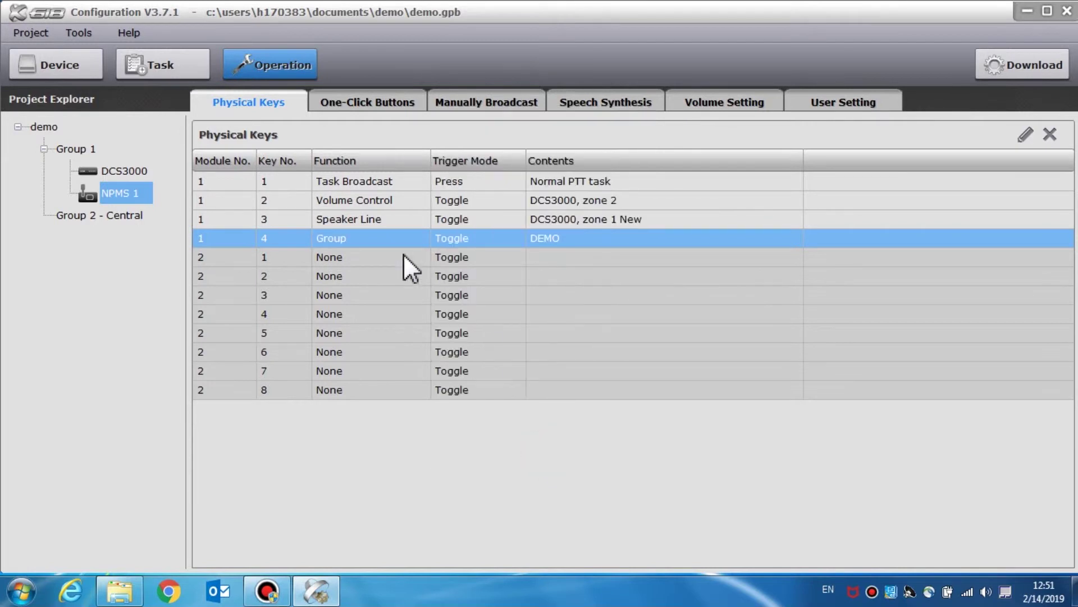
- Inspect one-click button 1's Function list, cancel without changes, and show NPMS 1's Manually Broadcast page
click(371, 100)
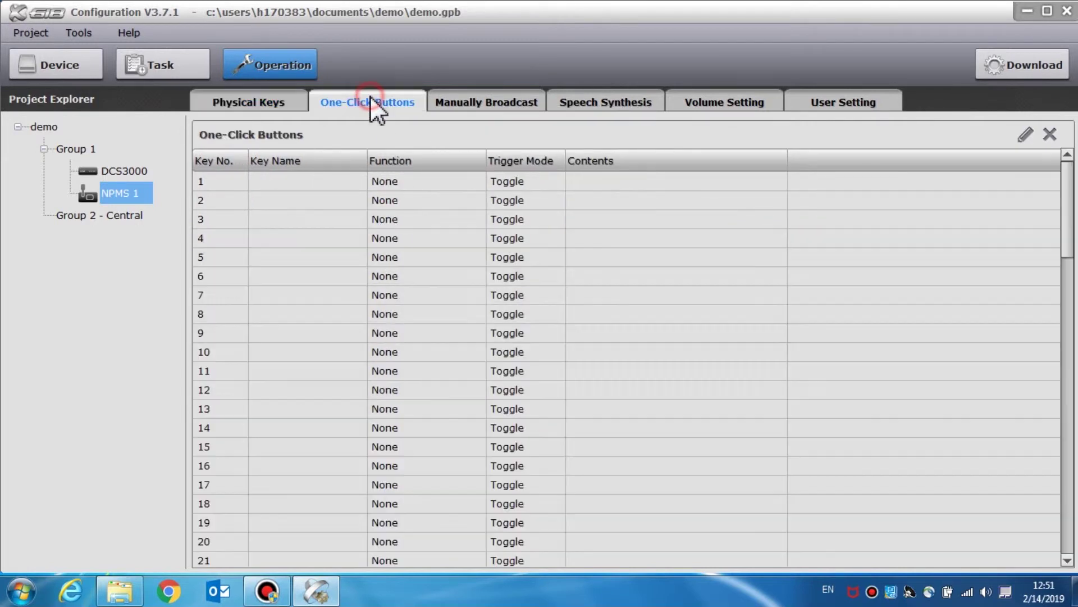
double_click(330, 182)
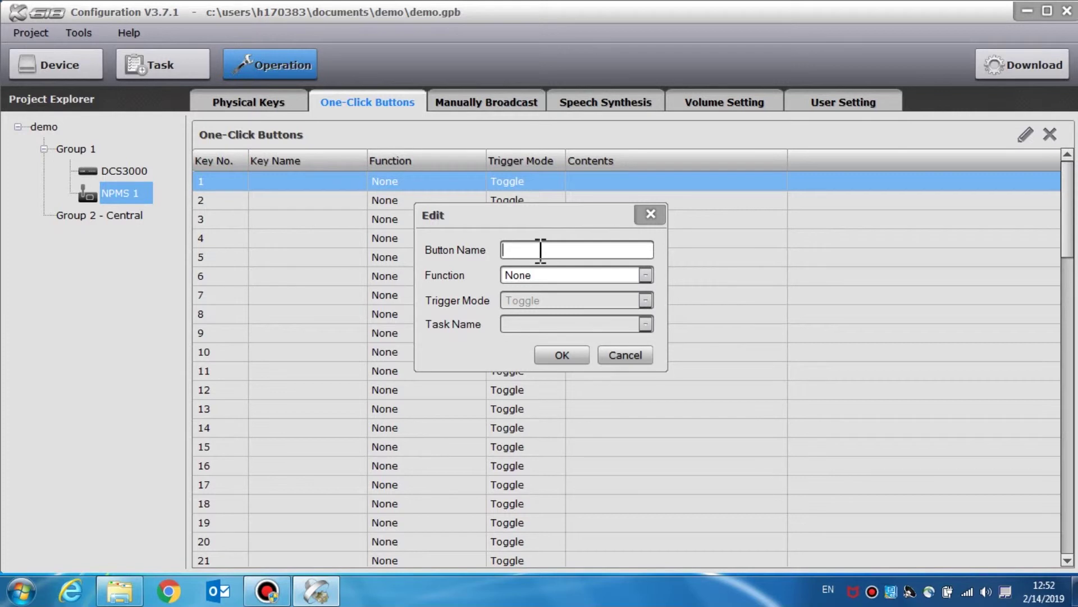
click(645, 275)
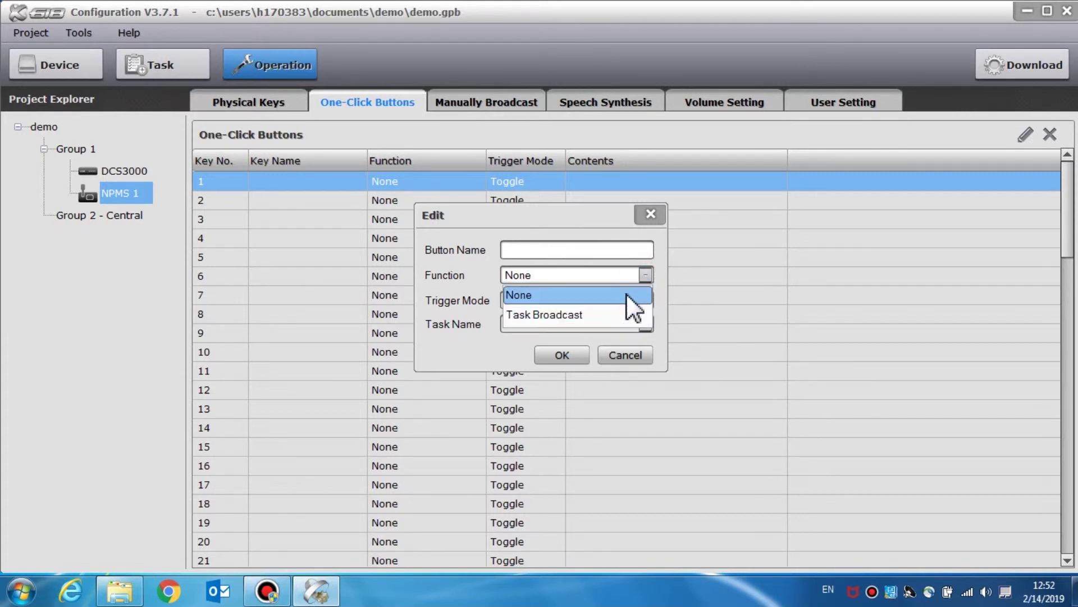
click(626, 295)
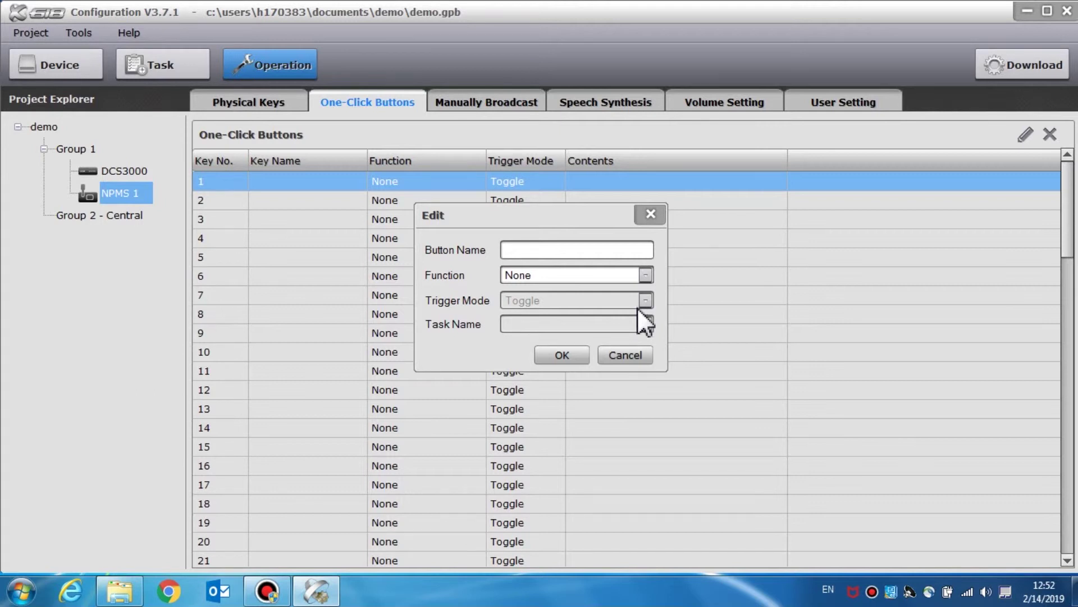
click(629, 354)
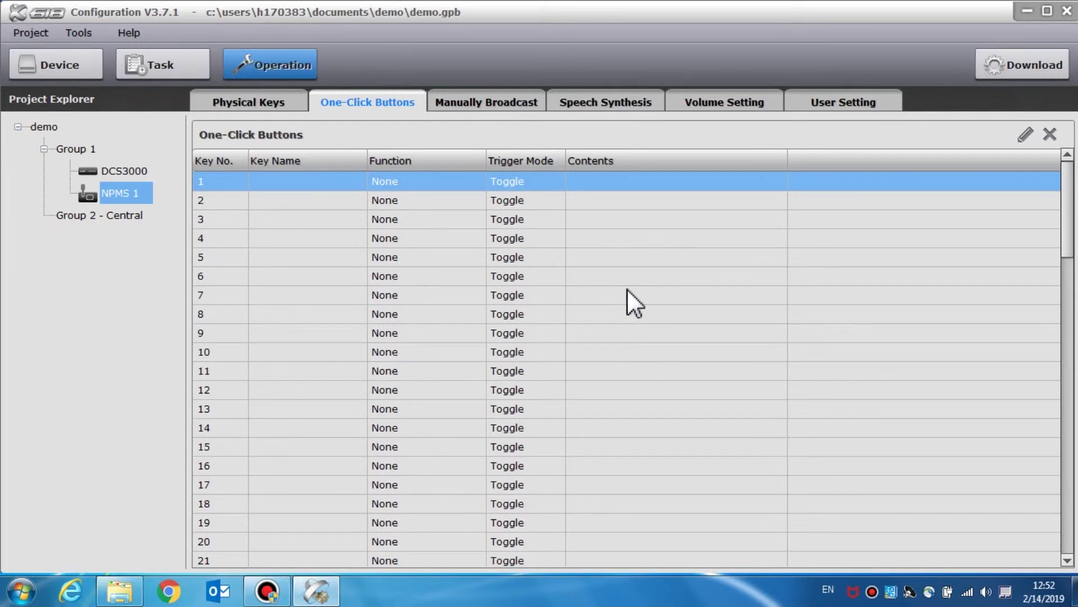
click(515, 101)
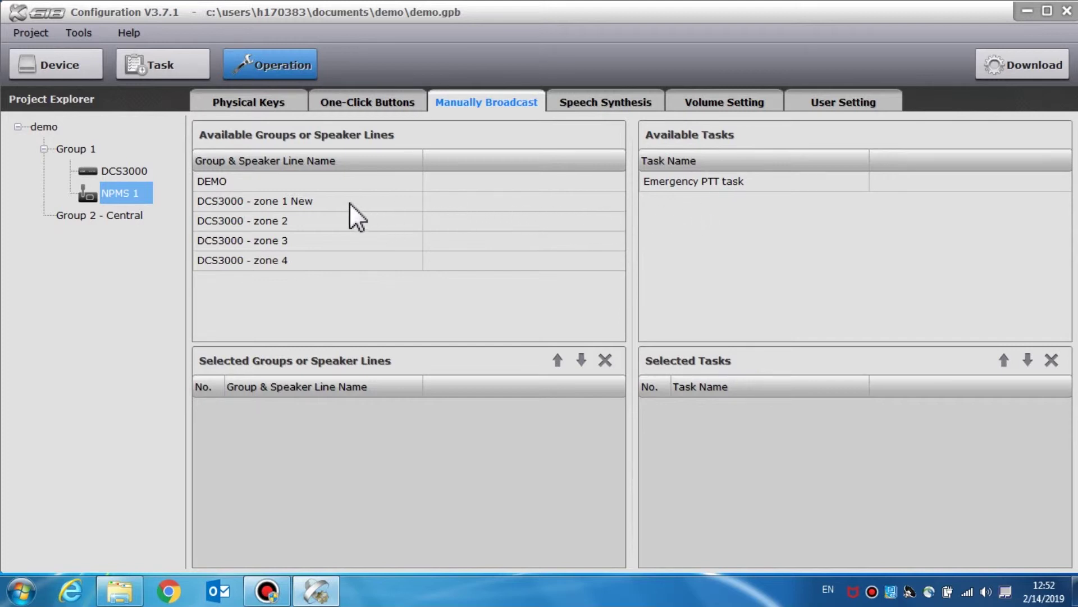
- Add DCS3000 - zone 1 New to the selected speaker lines and Emergency PTT task to Selected Tasks
click(335, 200)
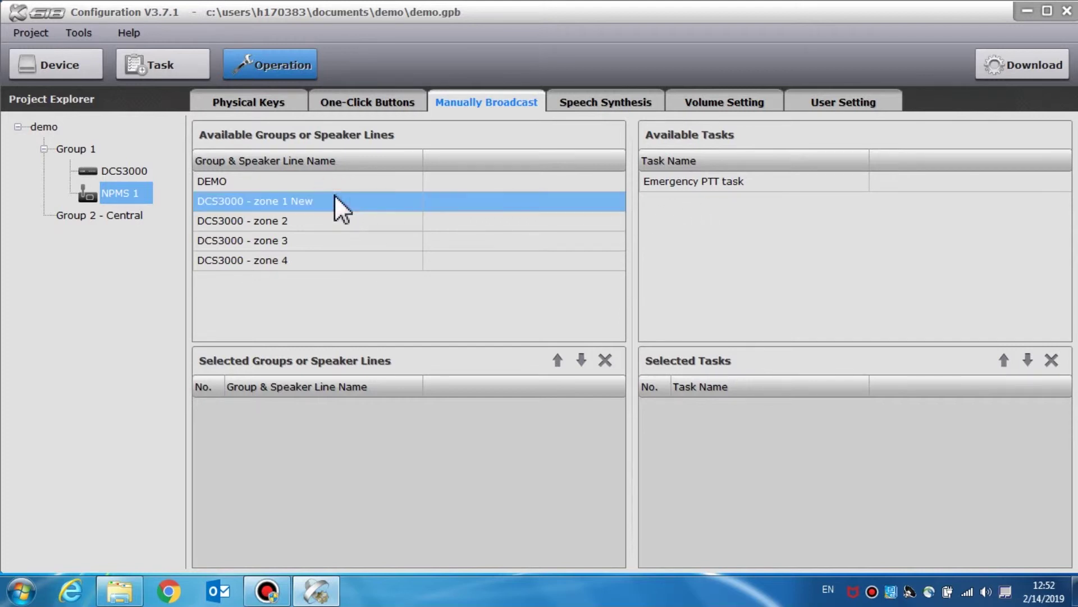
drag(335, 195, 371, 431)
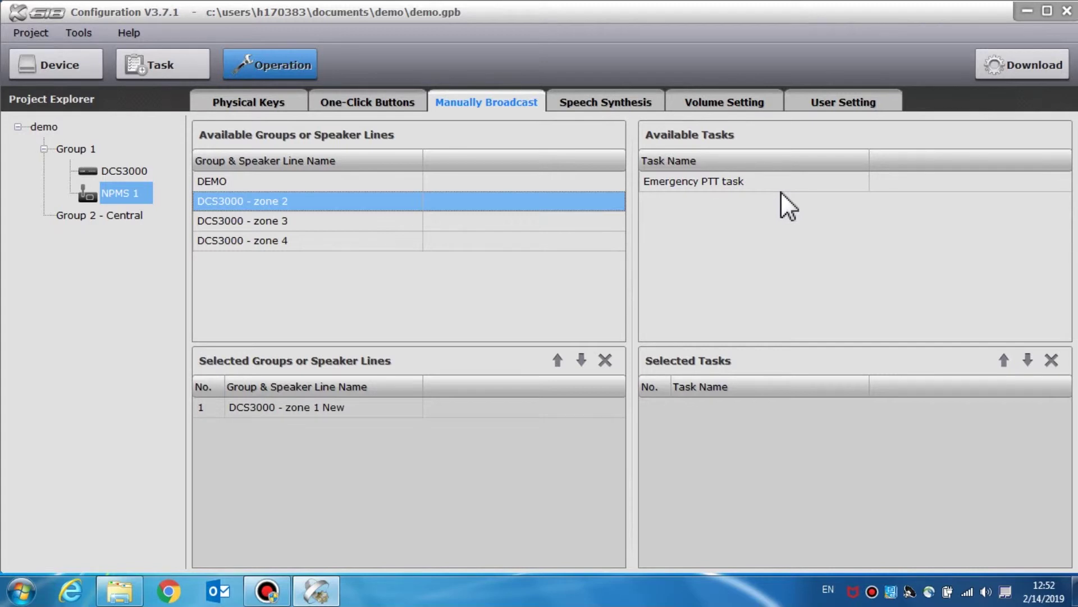
drag(748, 181, 774, 421)
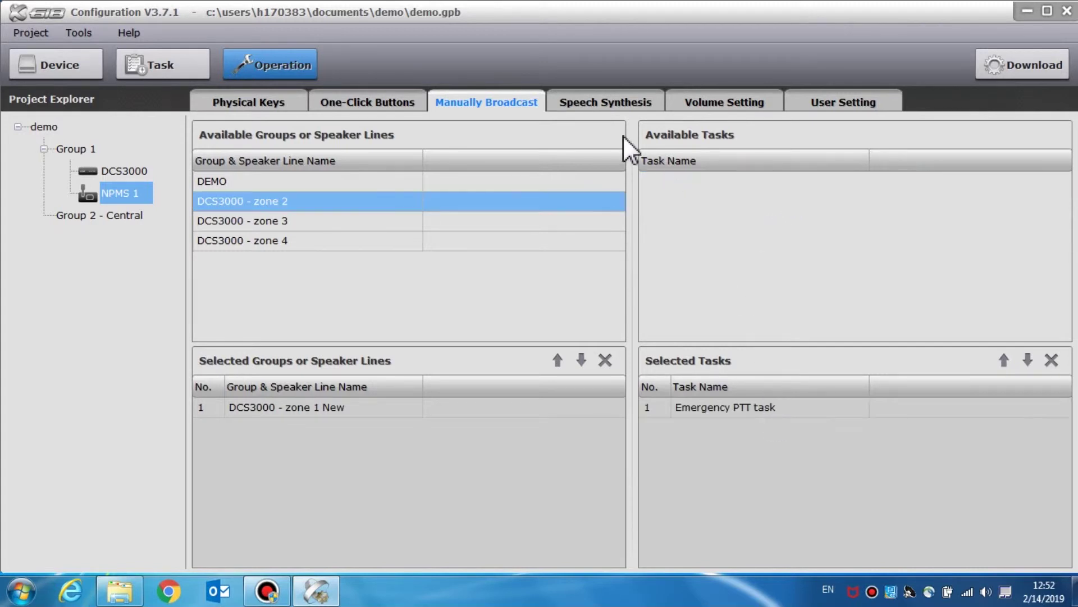
- Add a language named english to the Speech Synthesis languages list and enable it
click(622, 104)
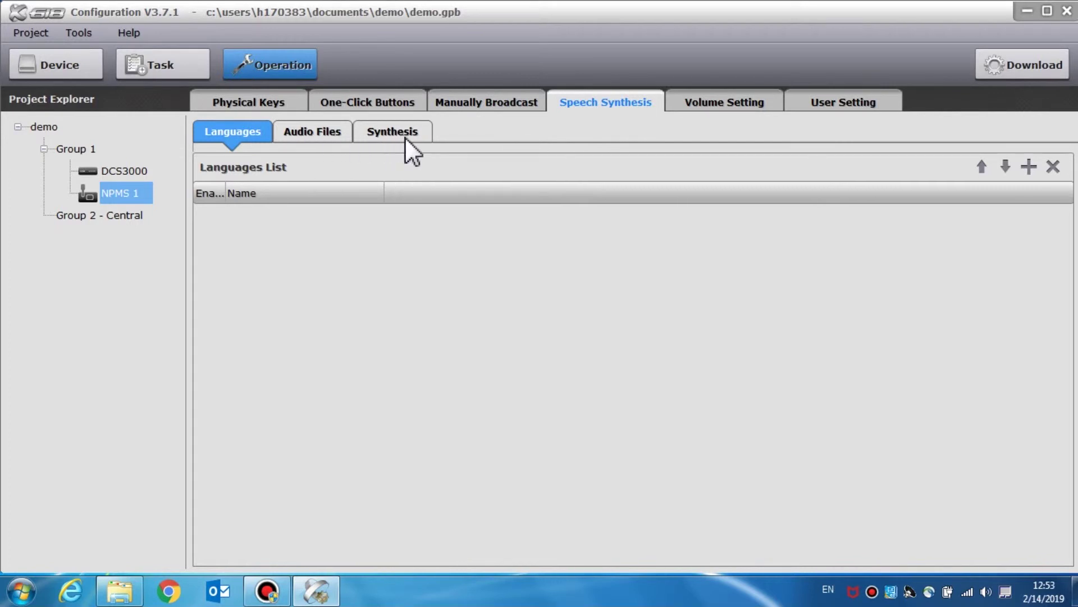
click(1027, 169)
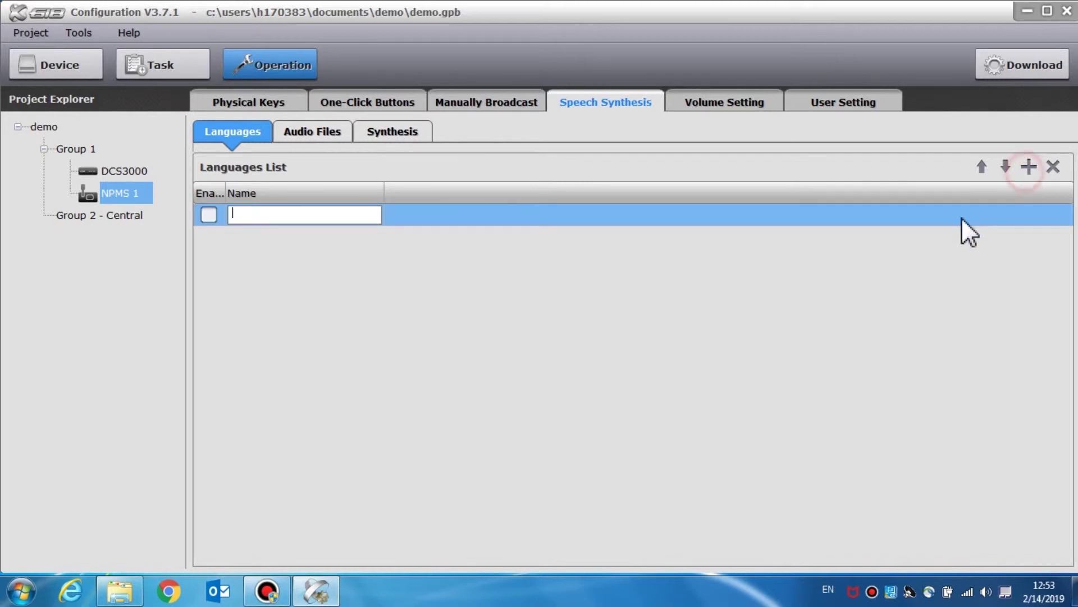
text(english)
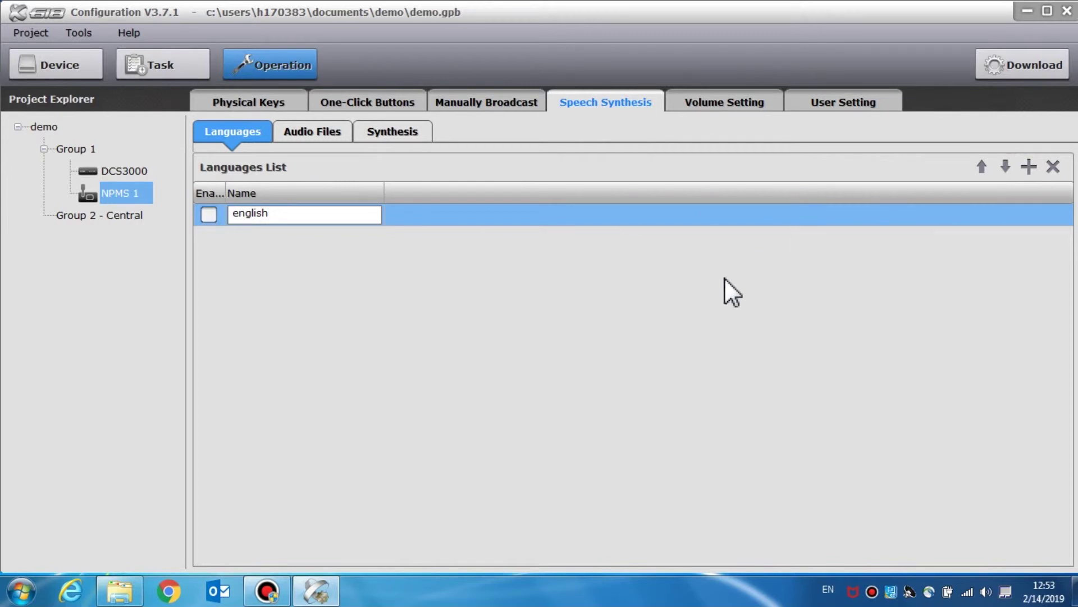
click(511, 229)
click(208, 217)
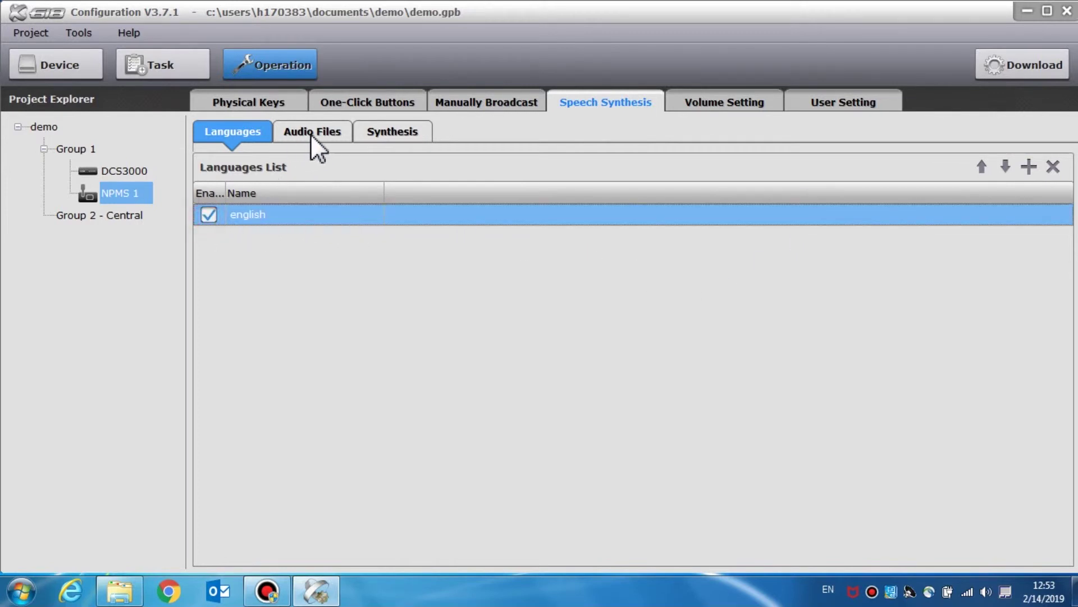
- Add a new audio file entry named DEMO1
click(311, 134)
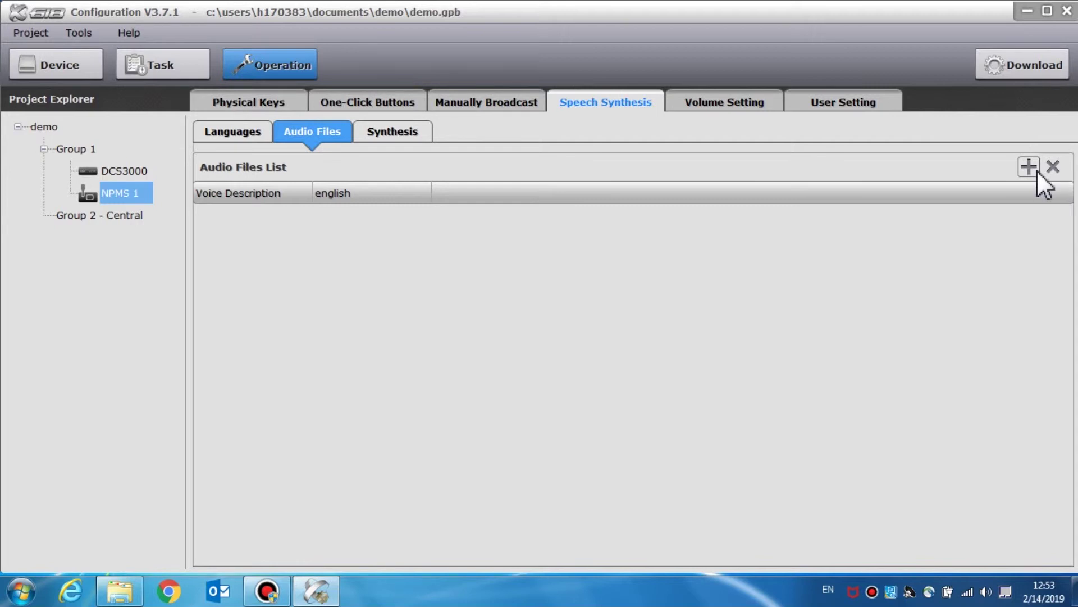
click(1029, 167)
text(DEMO1)
click(1009, 213)
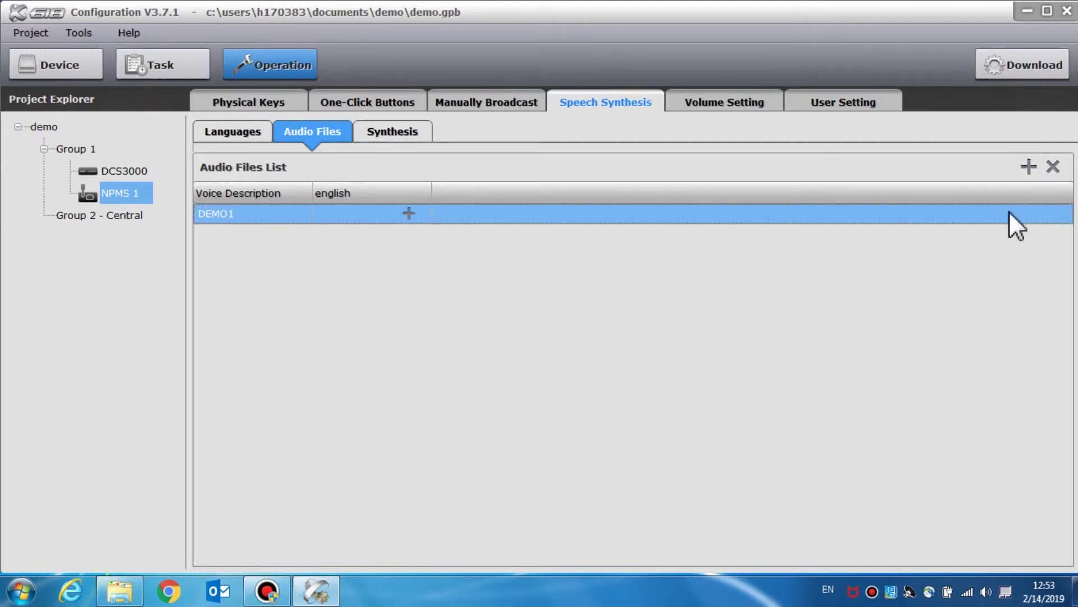
- Load OneRepublic - Apologize.mp3 as DEMO1's english audio, then show the Synthesis settings
click(406, 212)
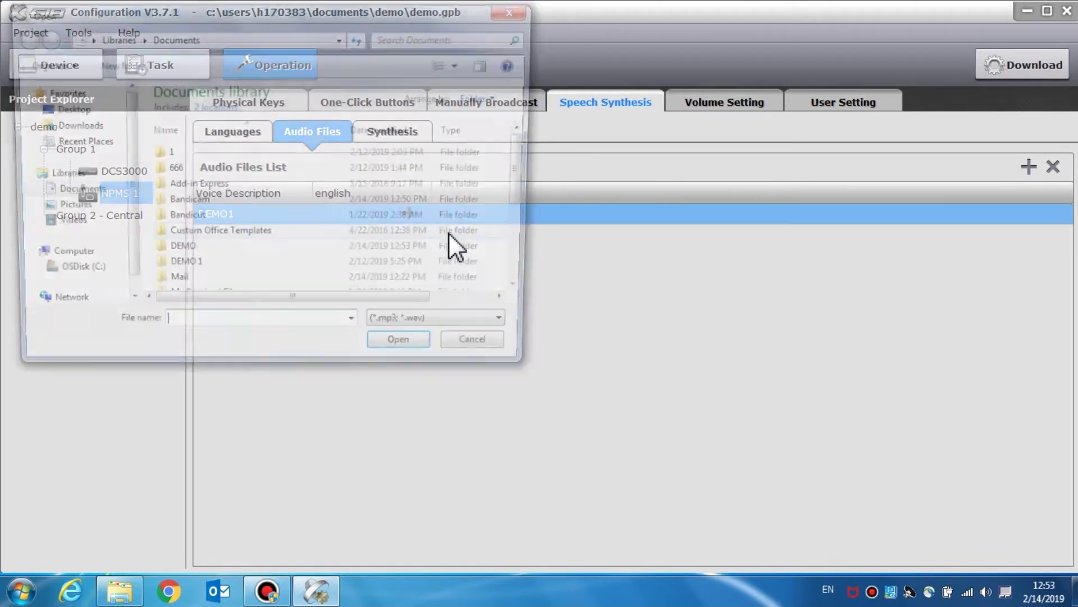
drag(523, 177, 526, 298)
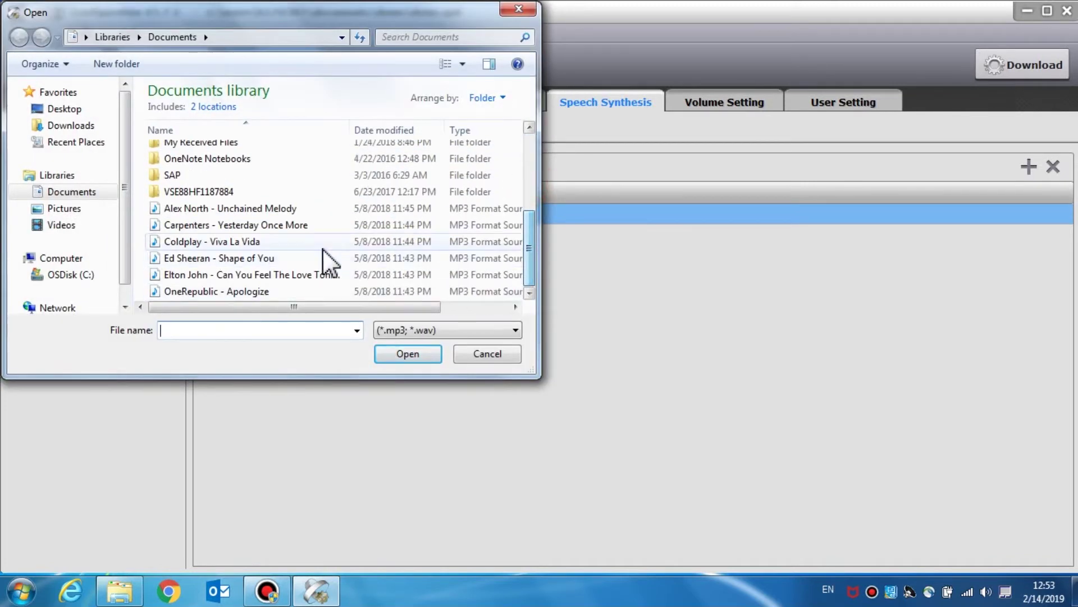
click(290, 288)
click(414, 354)
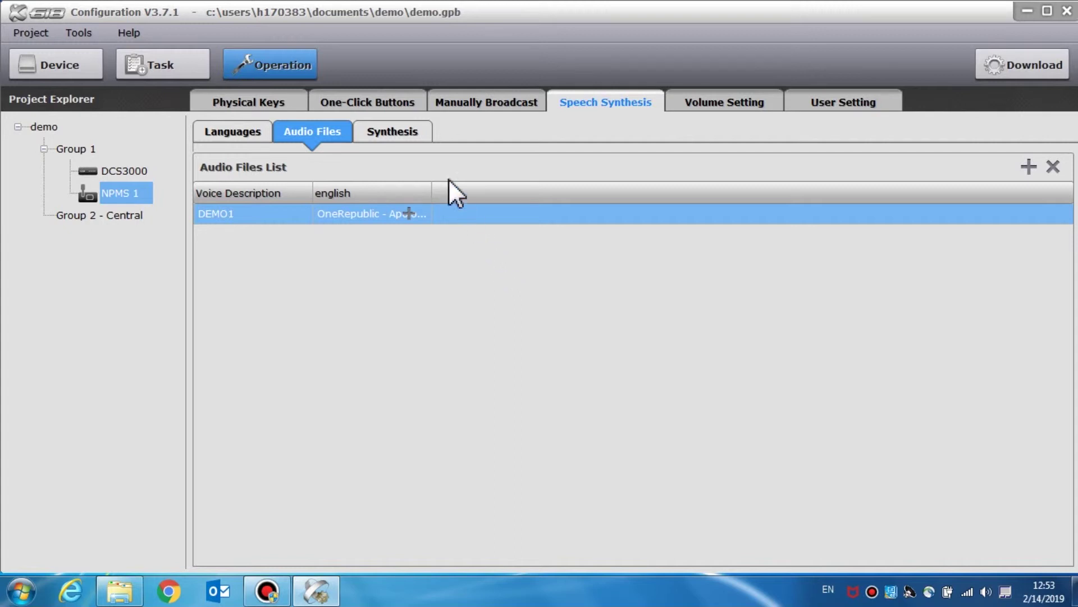
click(413, 134)
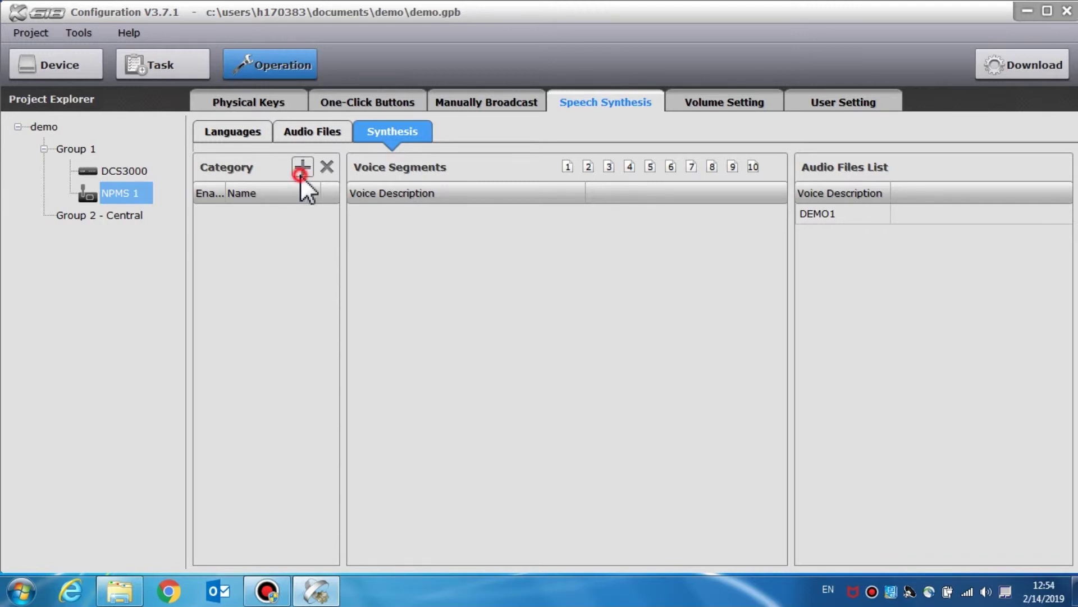
- Create a synthesis category named demo and tick its Enable box
click(299, 174)
text(demo)
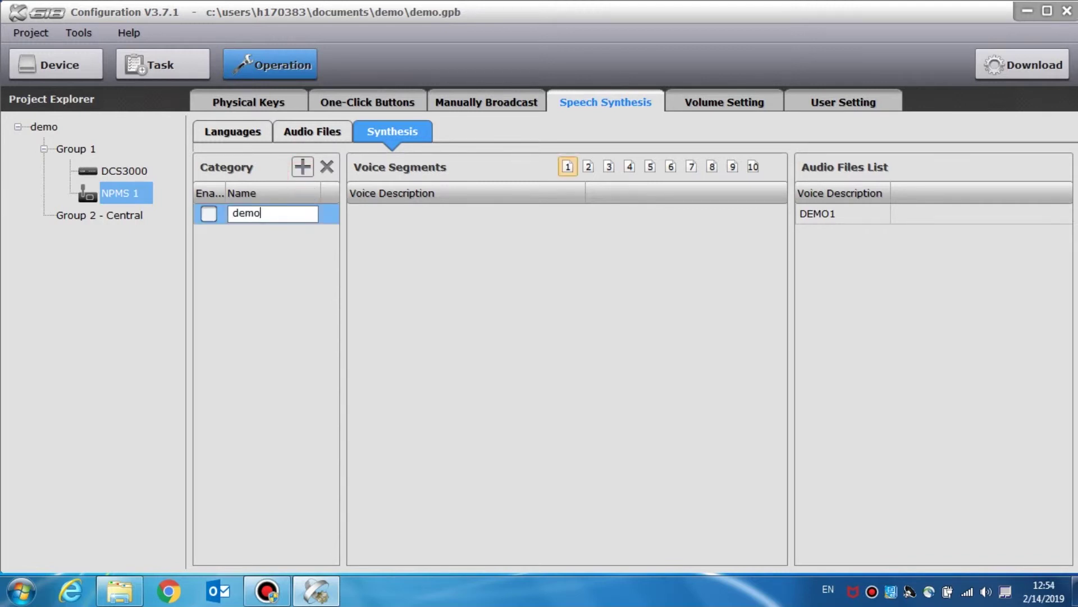
click(209, 213)
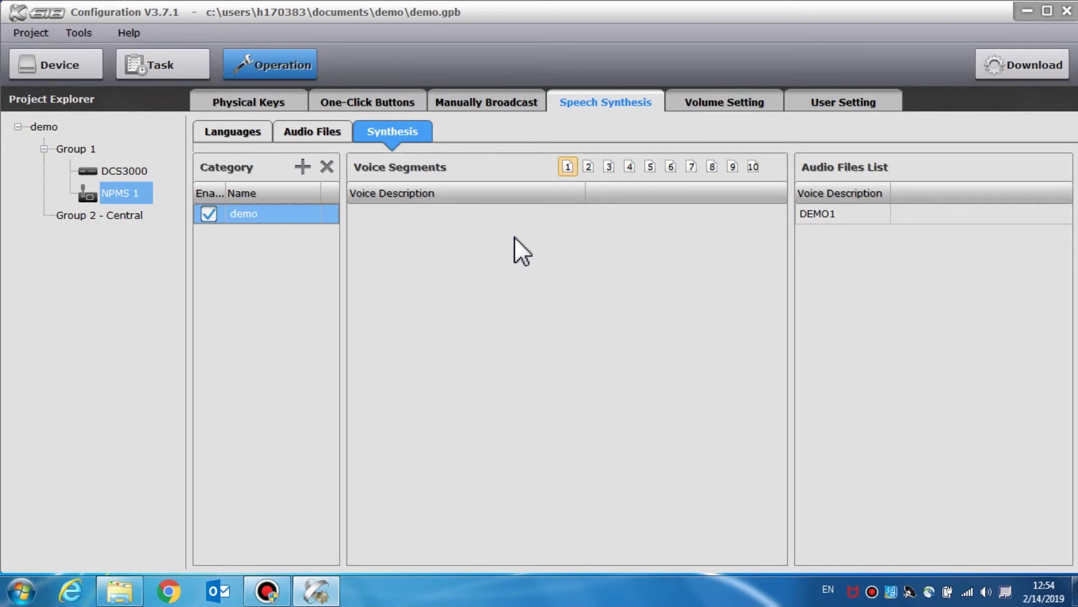
- Add DCS3000 - zone 4 to the Volume Control list, then show the User Setting page
click(715, 105)
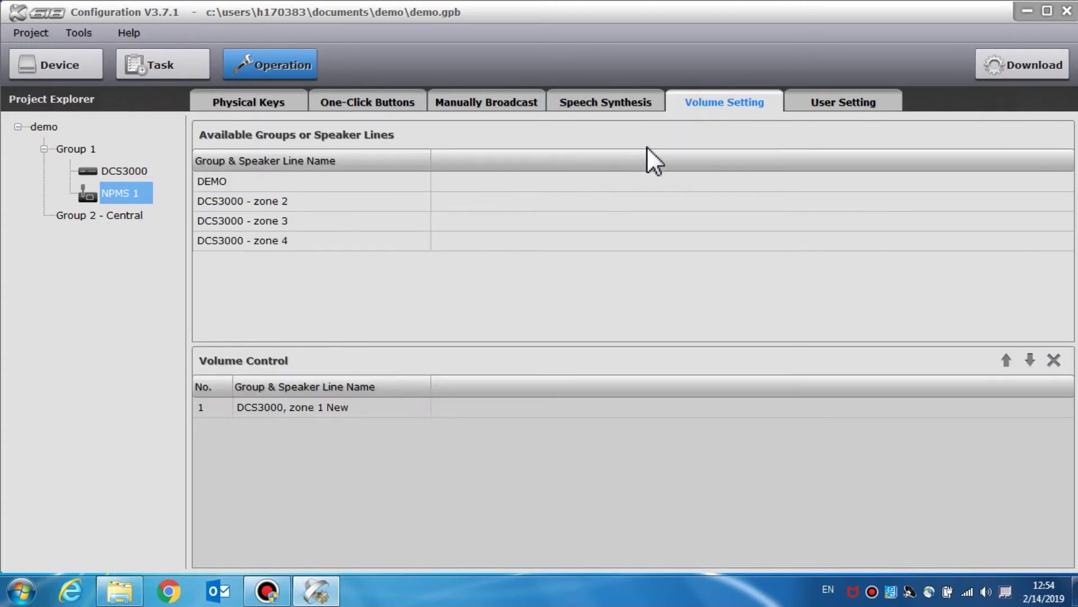
click(341, 178)
click(345, 200)
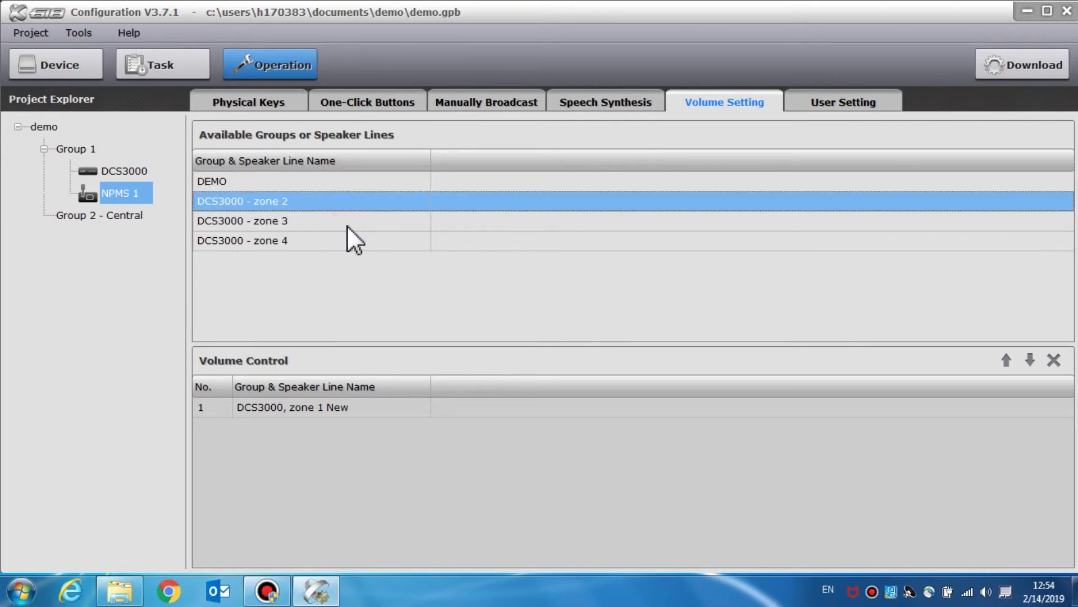
drag(346, 240, 359, 496)
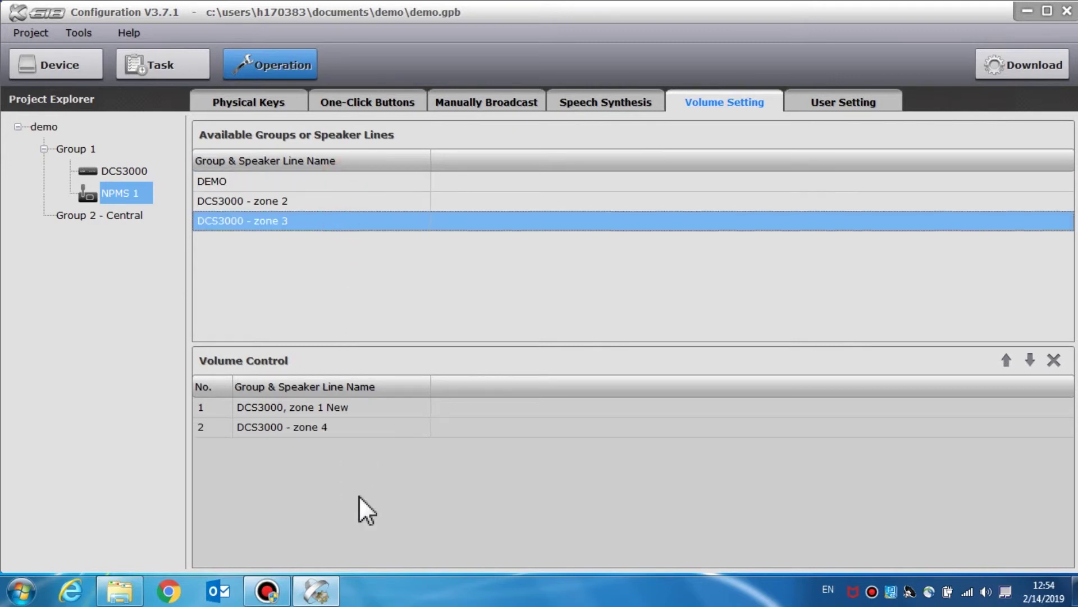
click(855, 103)
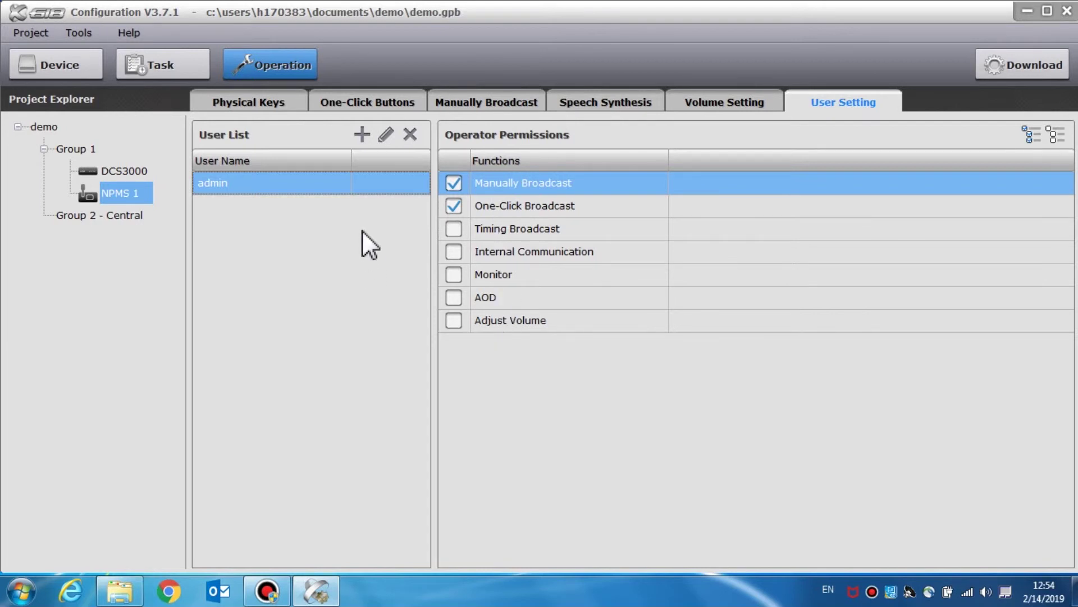
- Create a new user named DEMO with a password
click(361, 135)
text(DEMO)
key(Tab)
text(12)
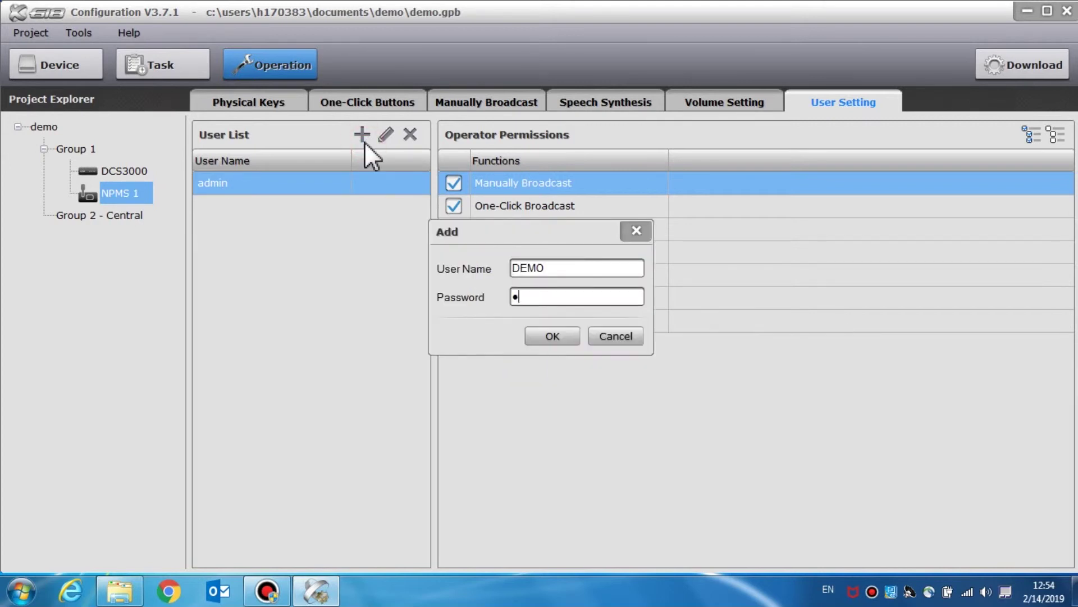
text(34)
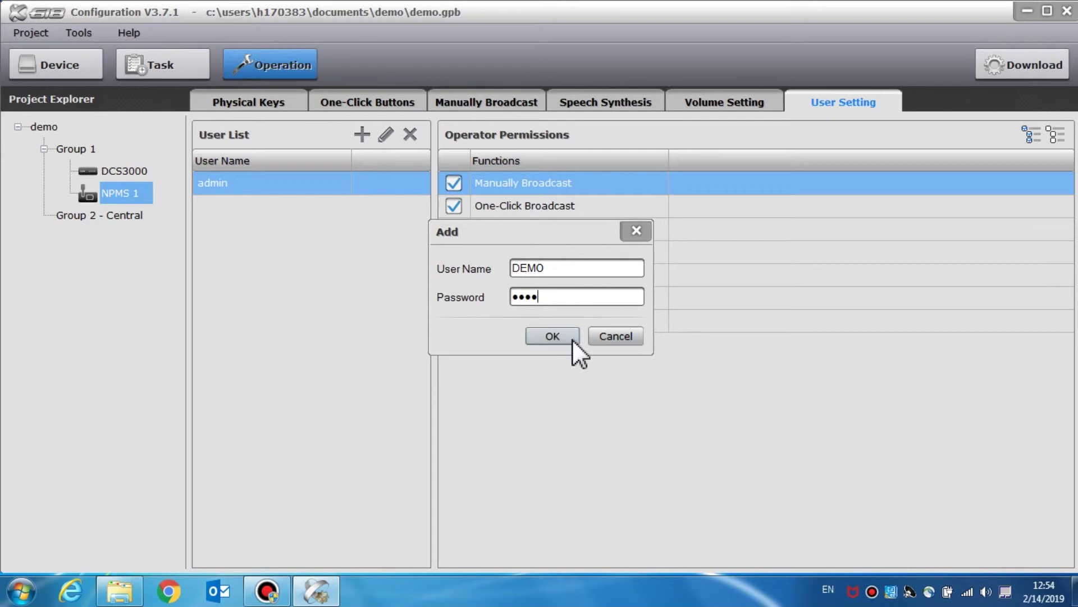
click(572, 338)
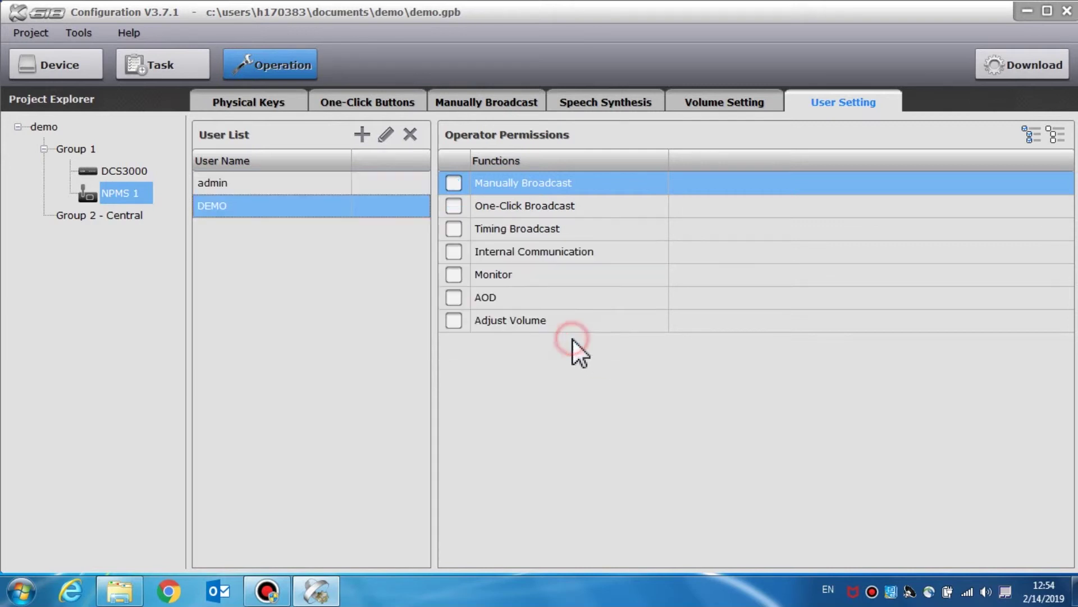
- Close DEMO's details unchanged, then grant it Manually Broadcast and select the Monitor permission
click(390, 139)
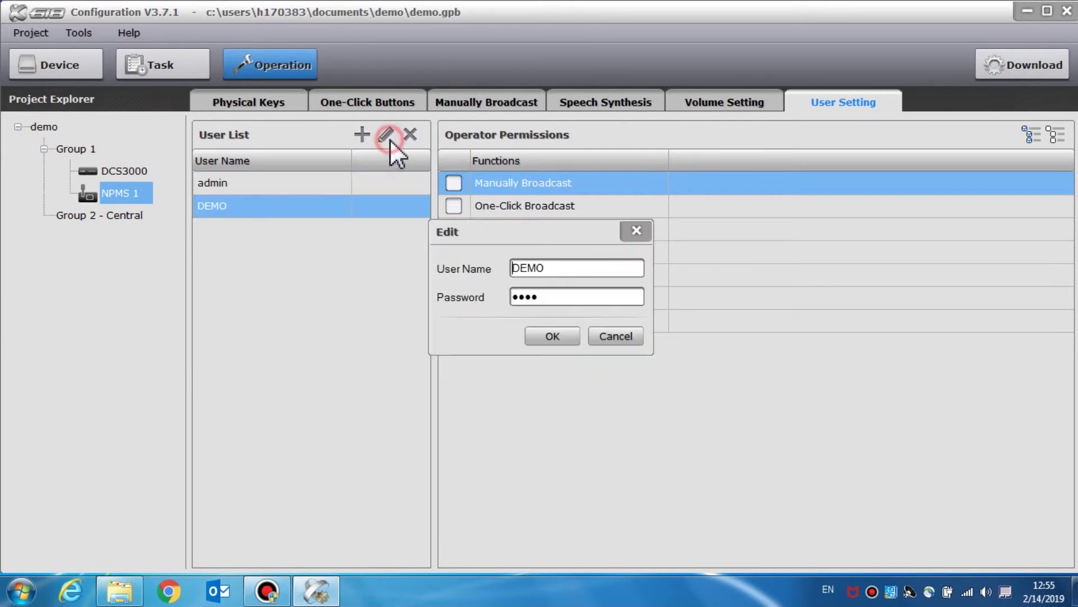
click(637, 232)
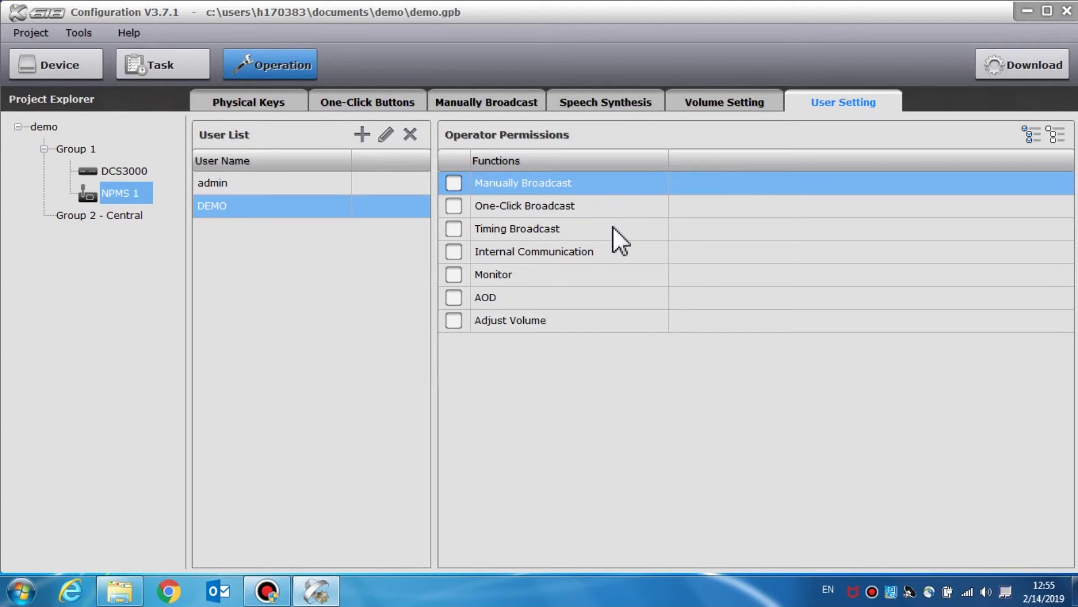
click(448, 186)
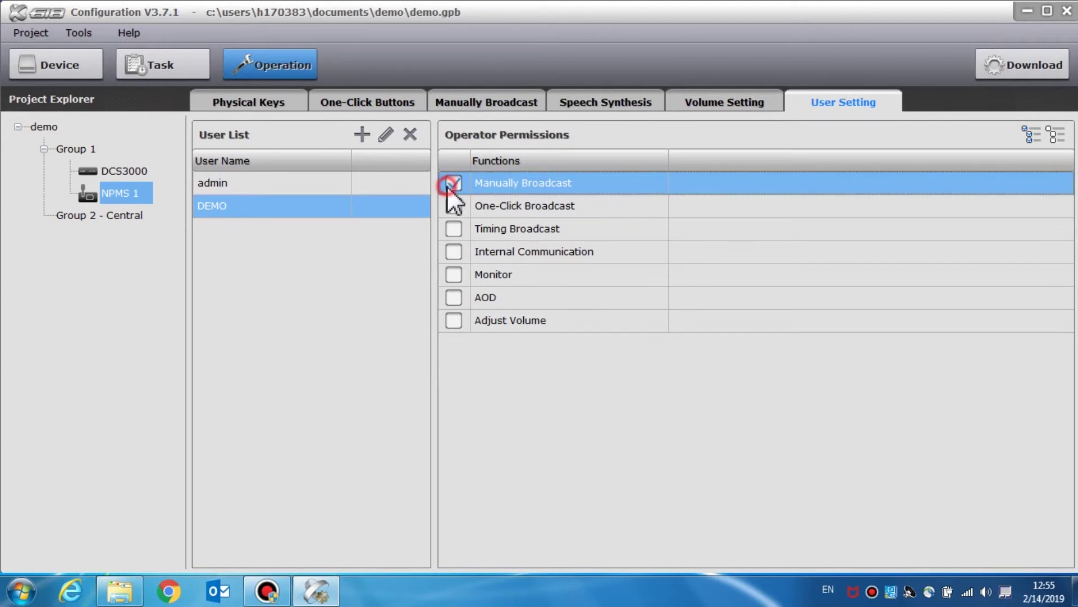
click(456, 272)
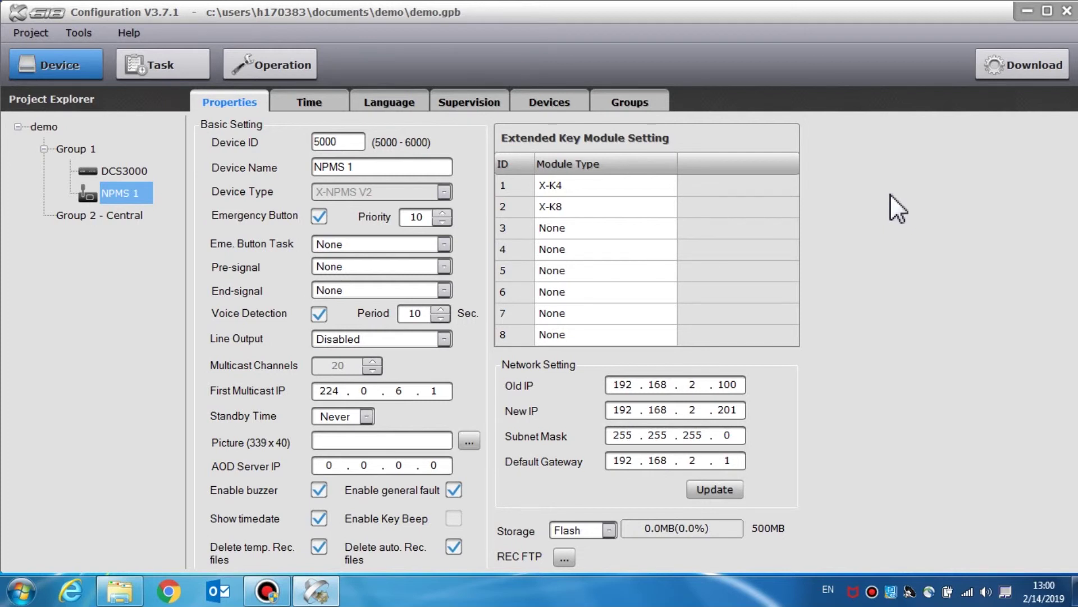
click(1043, 72)
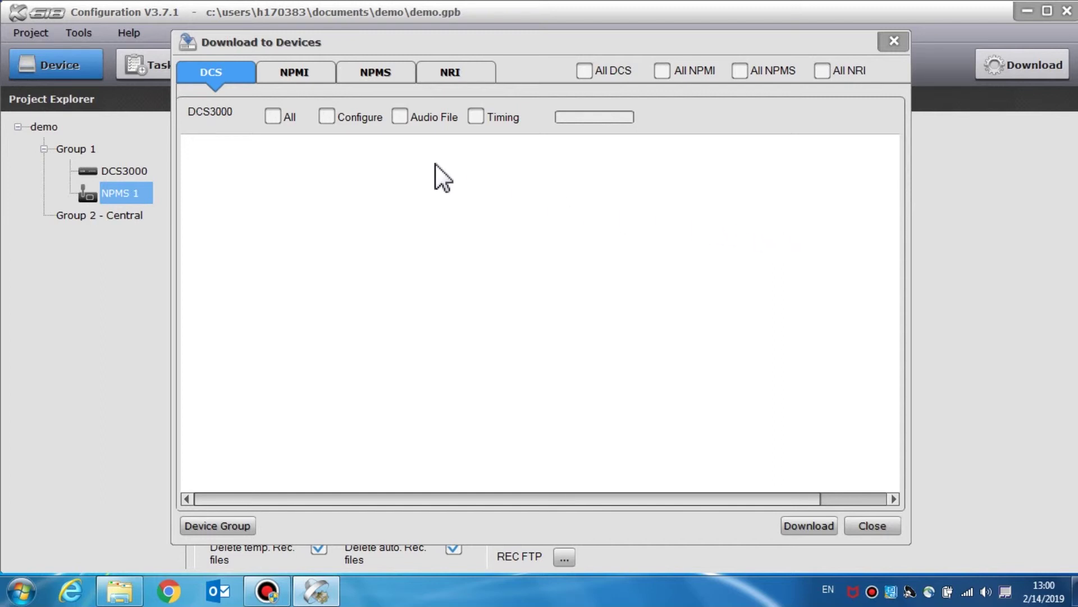
click(382, 73)
click(230, 73)
click(280, 120)
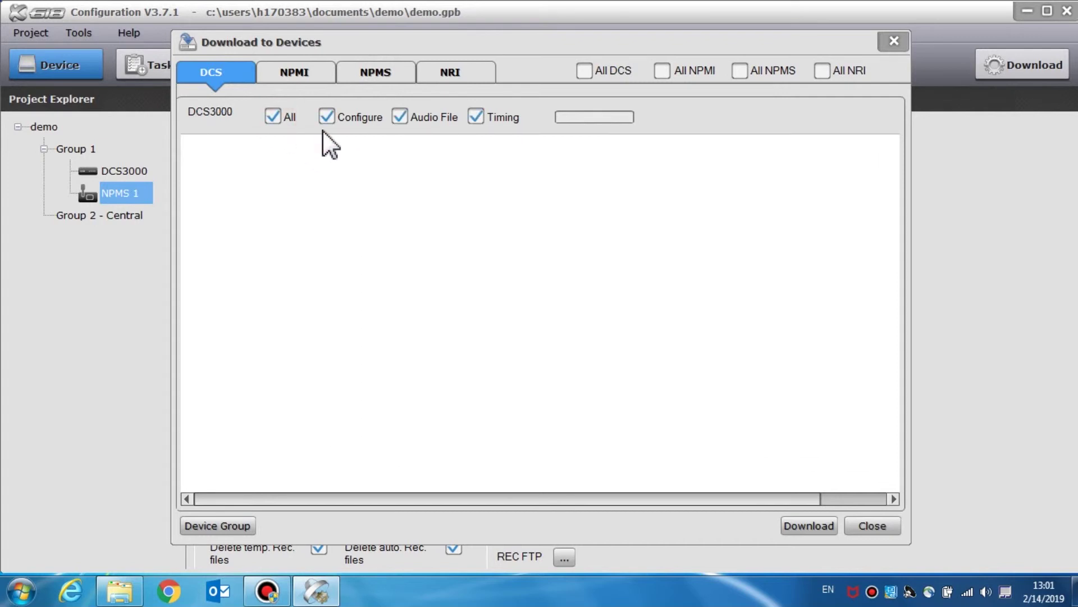
click(399, 117)
click(399, 117)
click(251, 525)
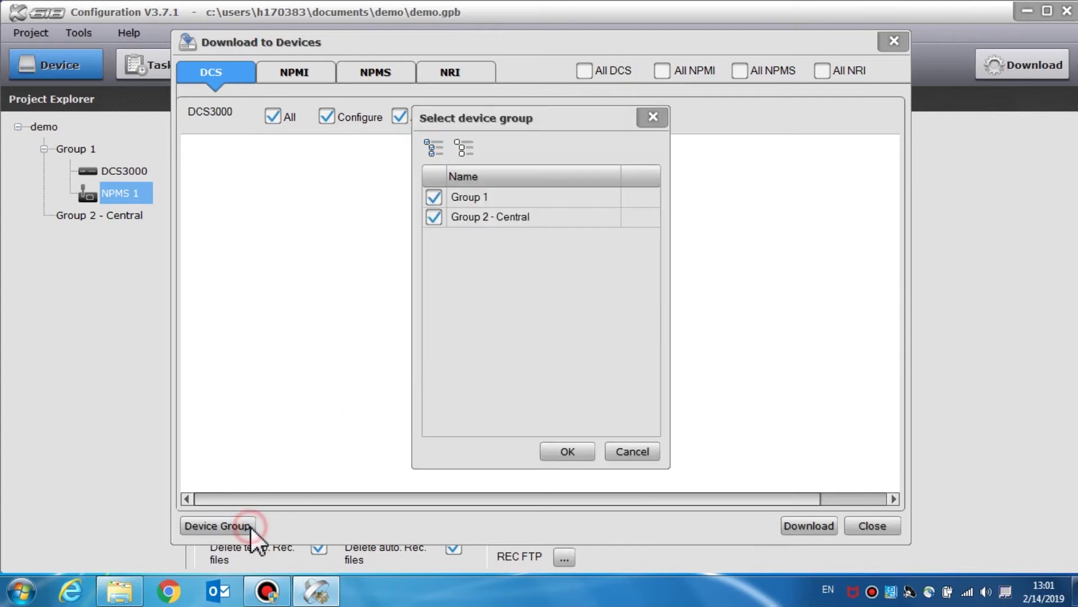
click(434, 218)
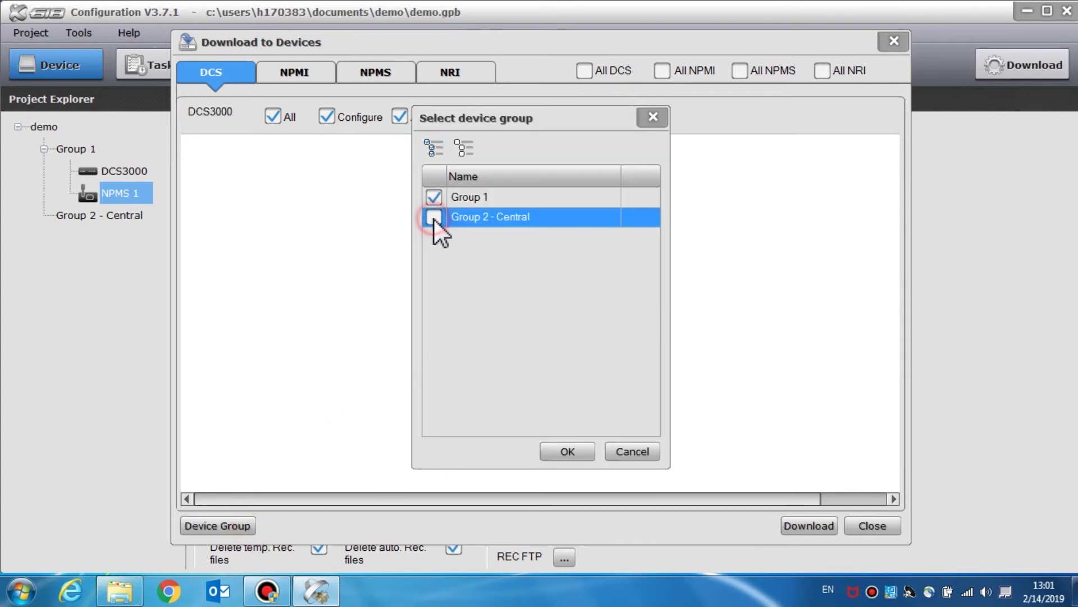
click(567, 452)
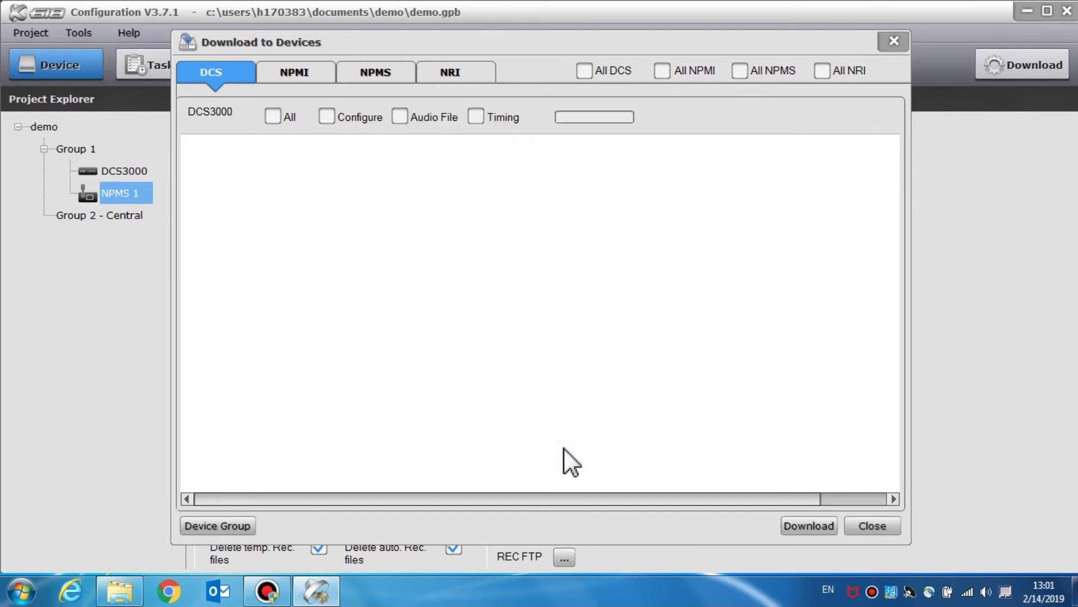
key(Escape)
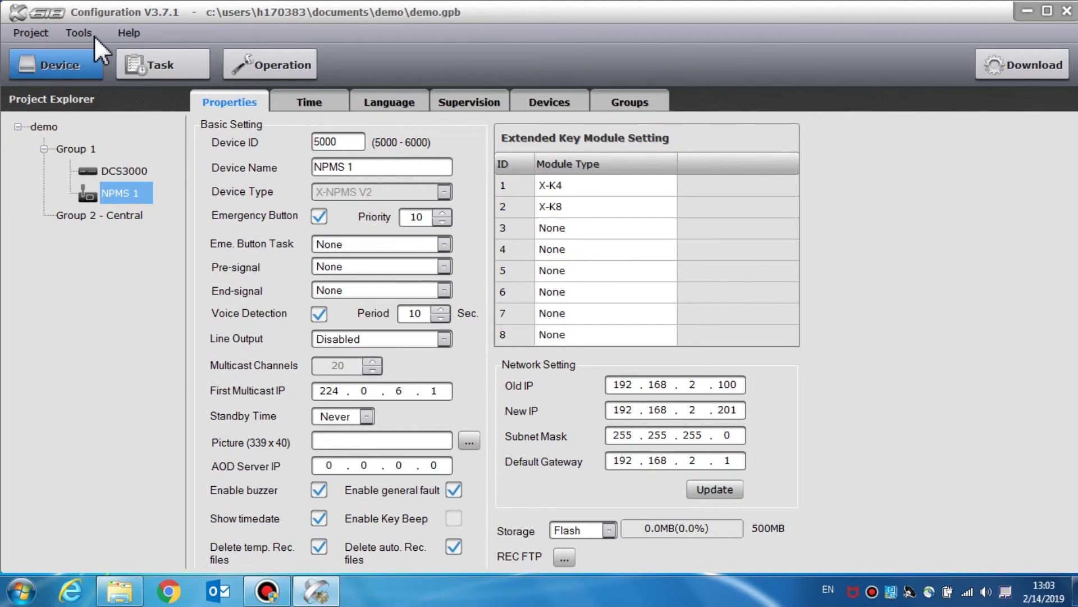
click(79, 32)
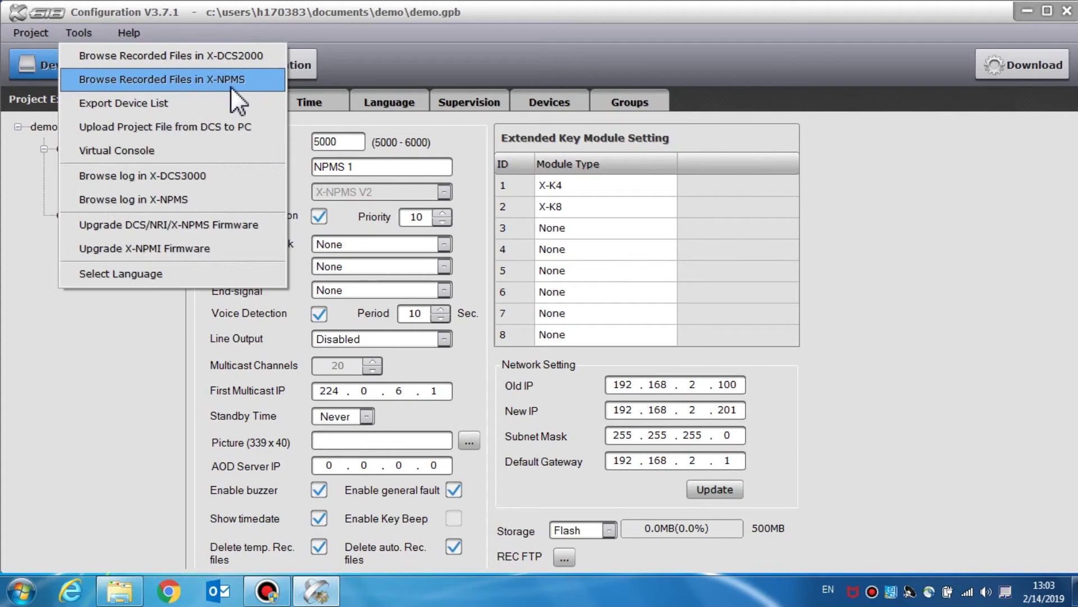
click(260, 87)
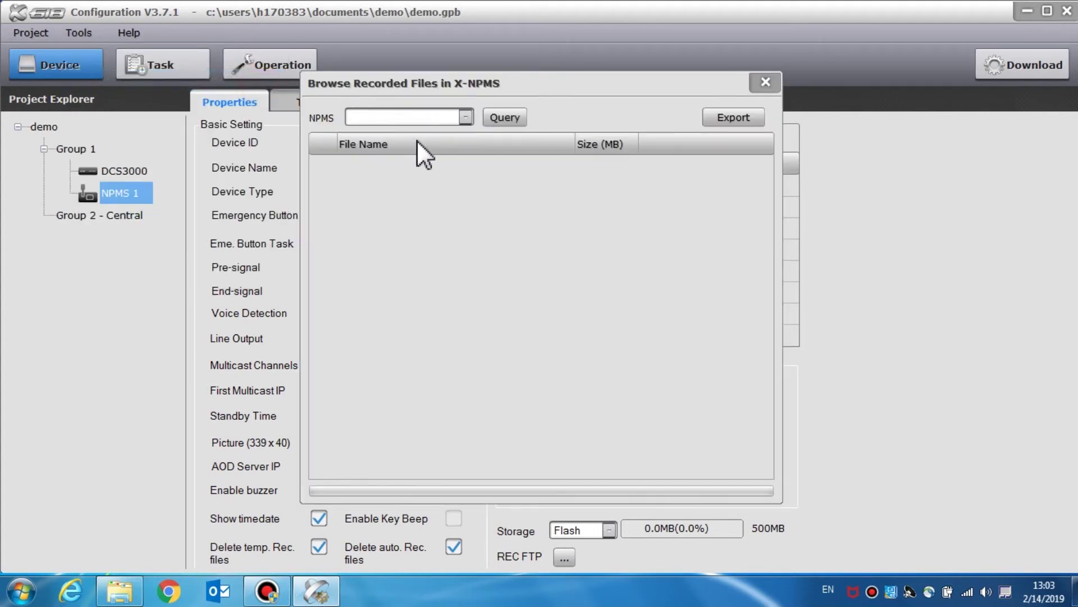
click(465, 118)
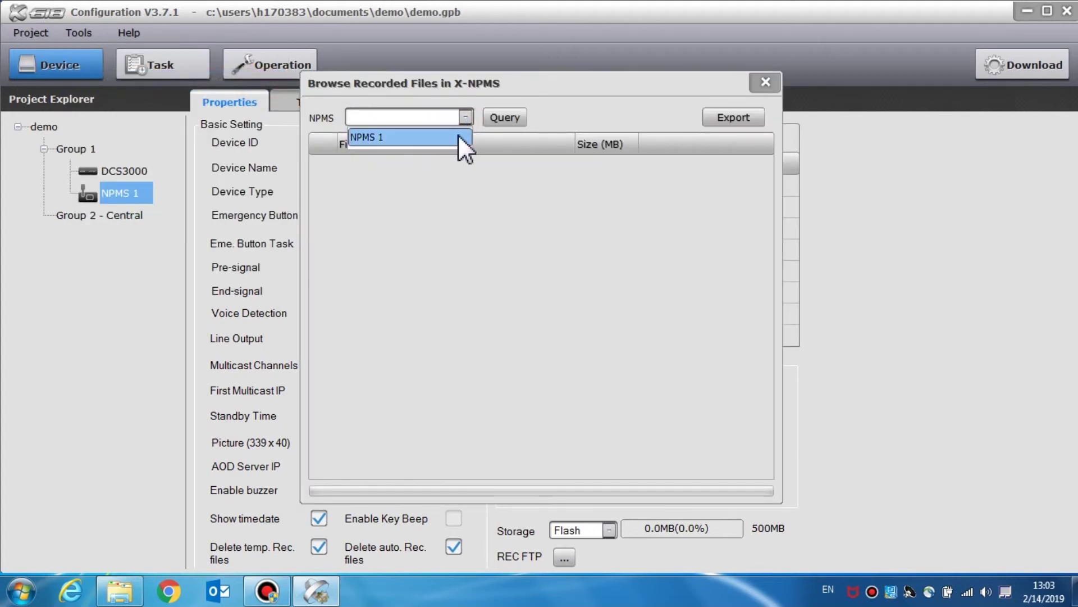
click(454, 140)
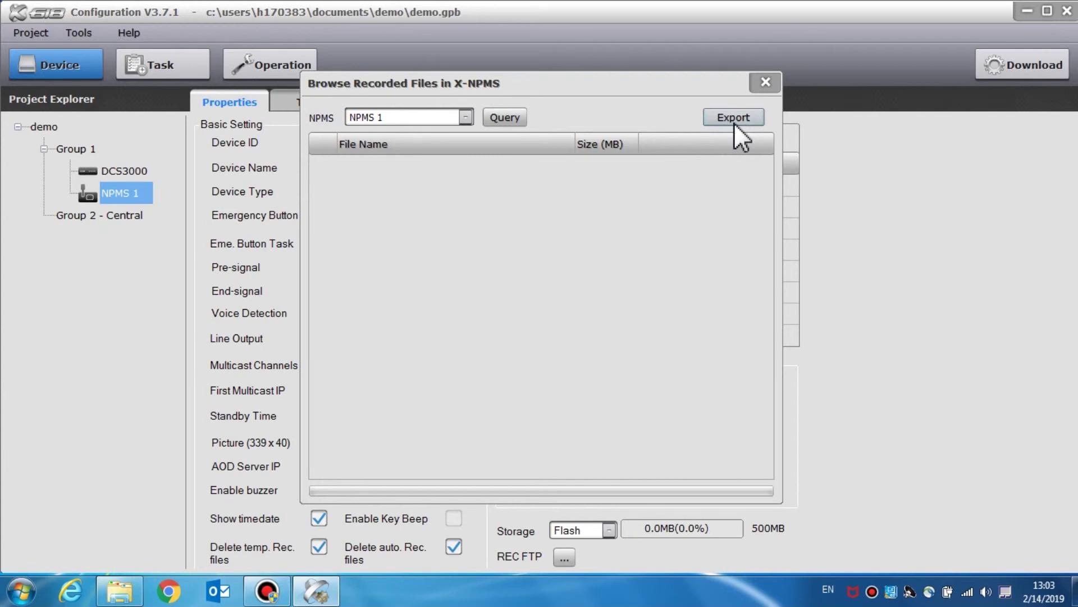
click(766, 82)
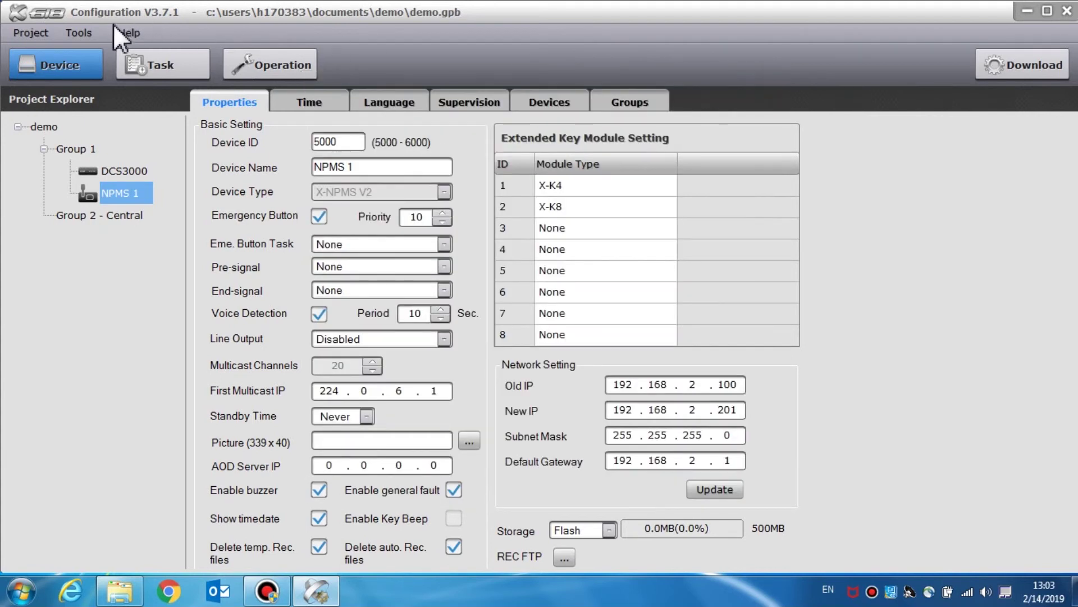
click(92, 32)
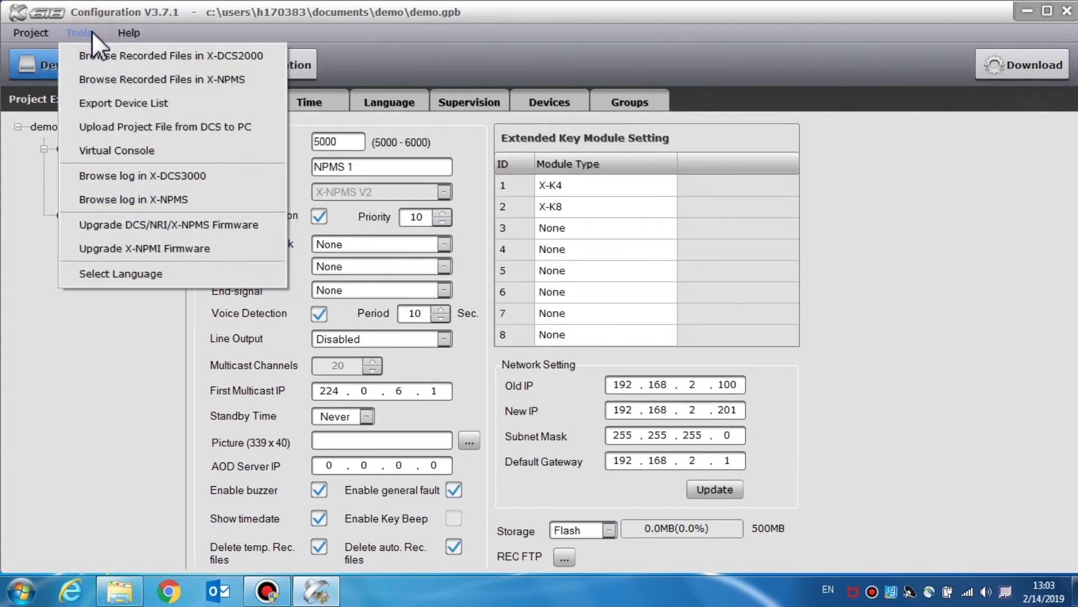
click(232, 177)
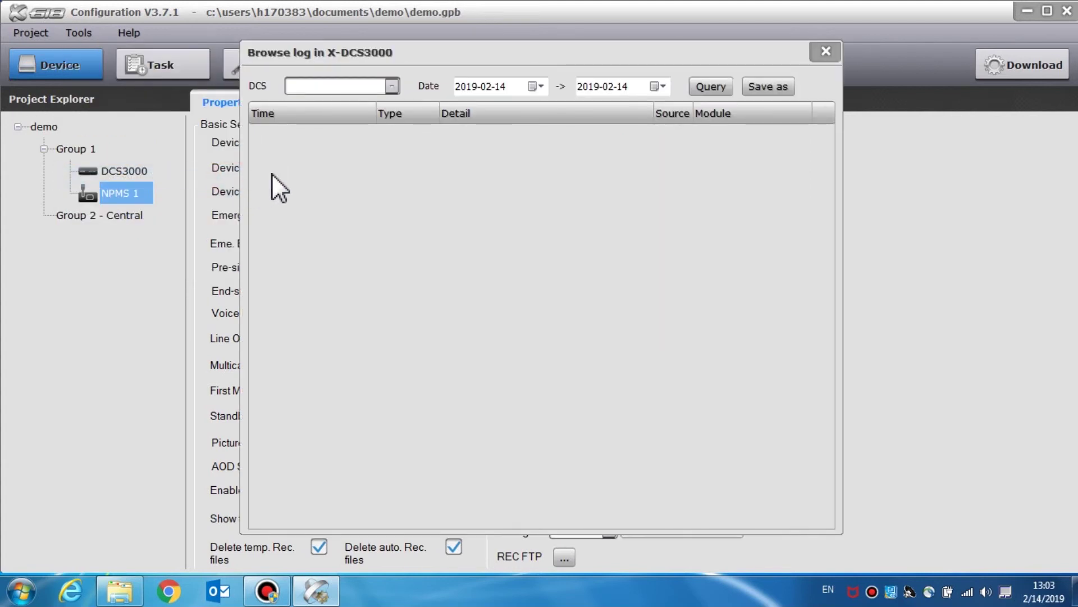
click(389, 86)
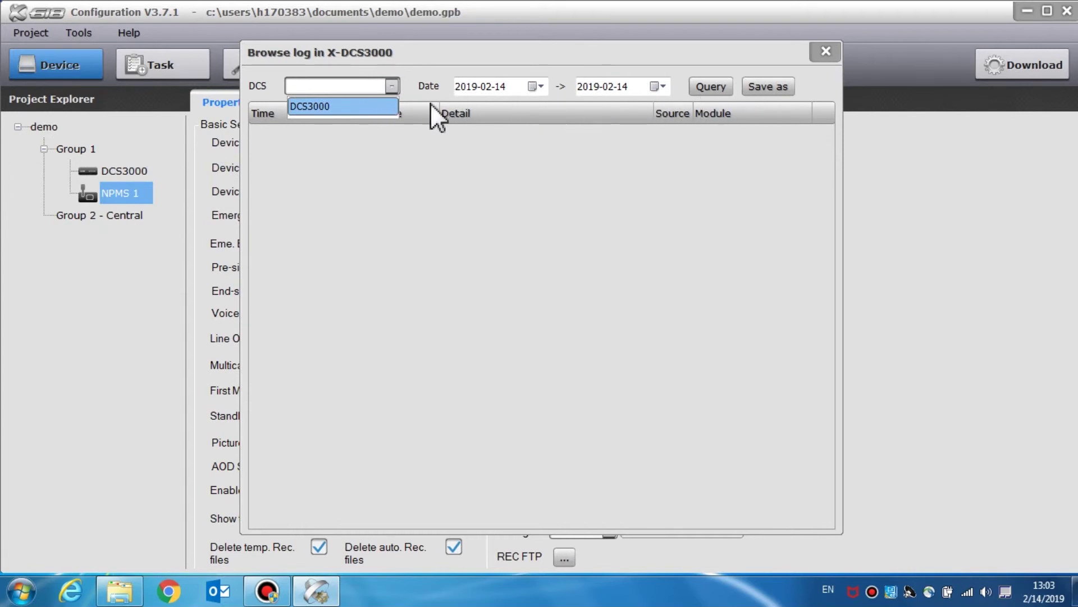
click(339, 108)
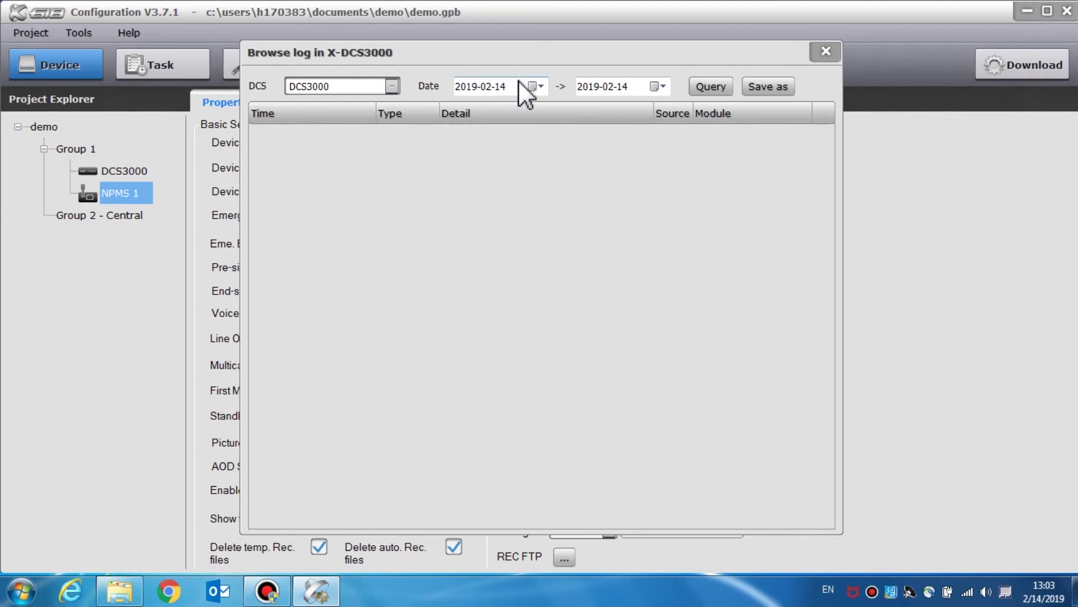
click(538, 85)
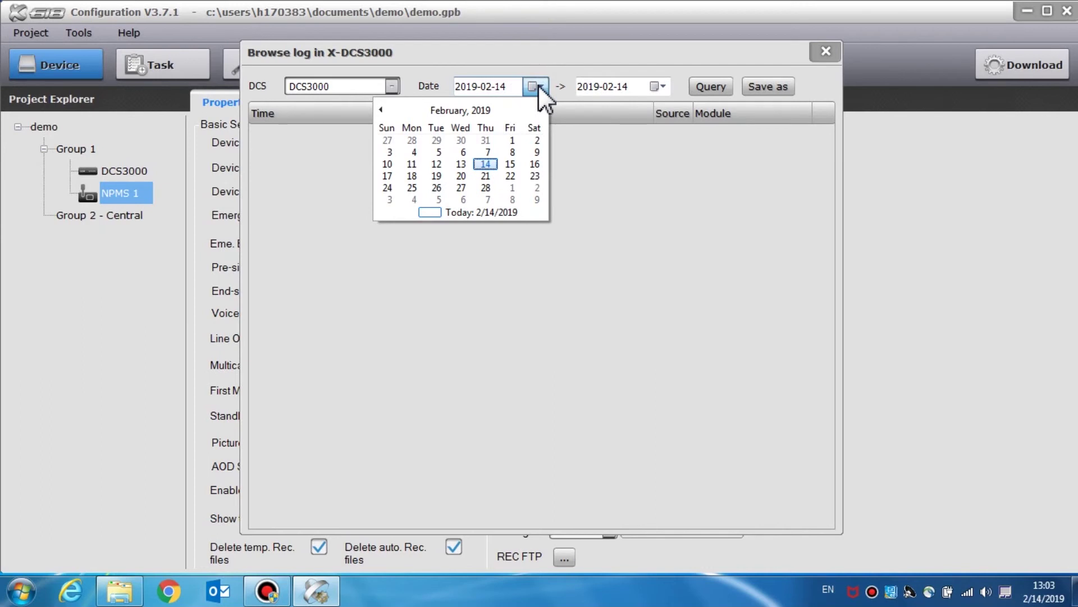
click(461, 163)
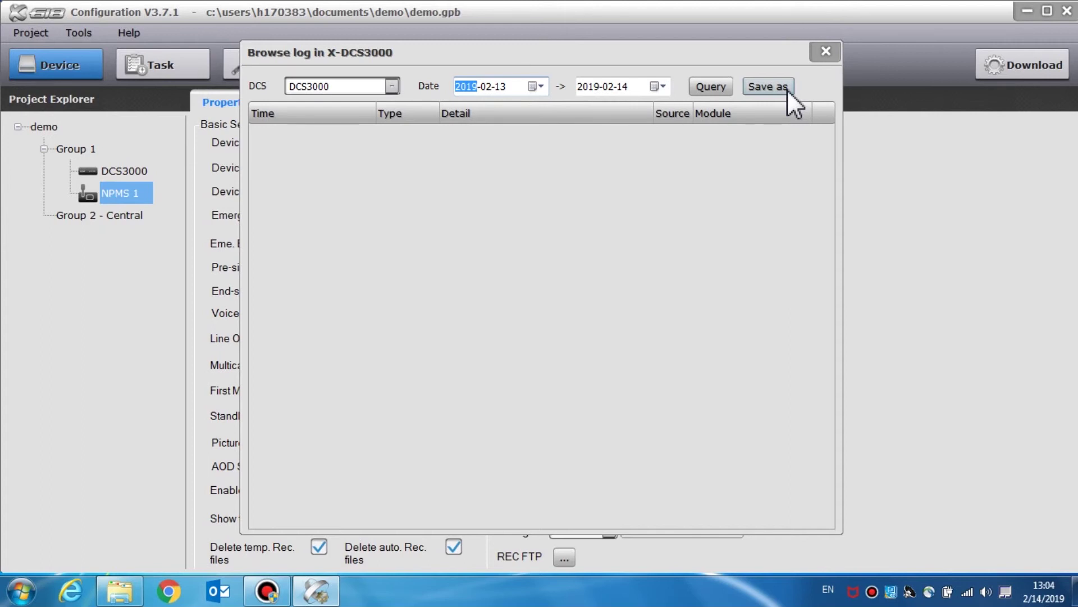
click(819, 53)
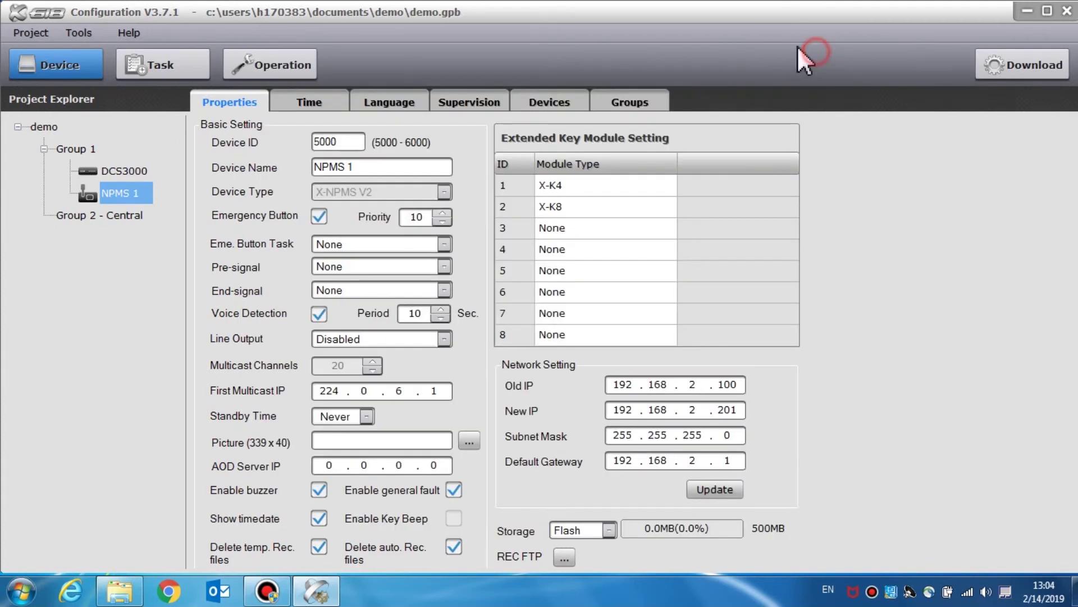
- Open the X-NPMS log browser and choose NPMS 1 as the device to query
click(86, 32)
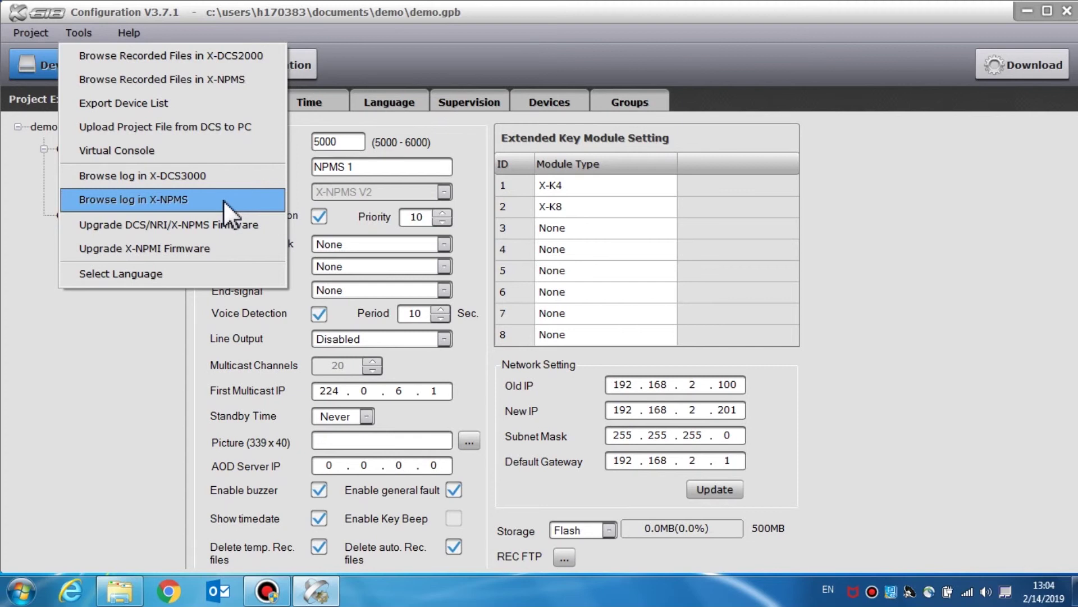
click(224, 200)
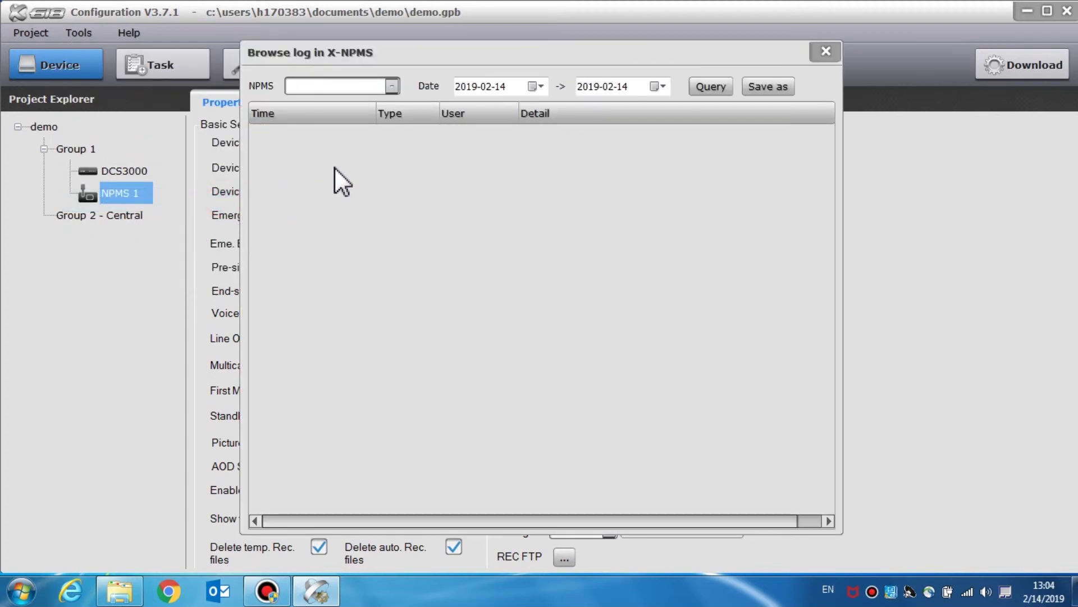
click(386, 86)
click(386, 86)
click(389, 86)
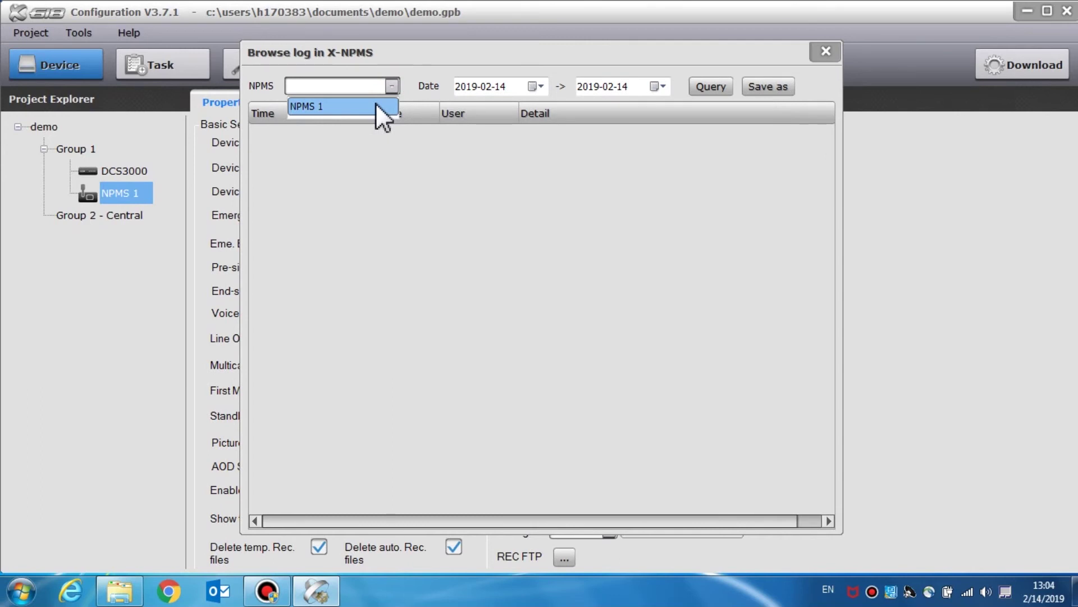
click(375, 105)
- Set the log date range from 2019-02-13 to 2019-02-15, then close the log browser
click(535, 86)
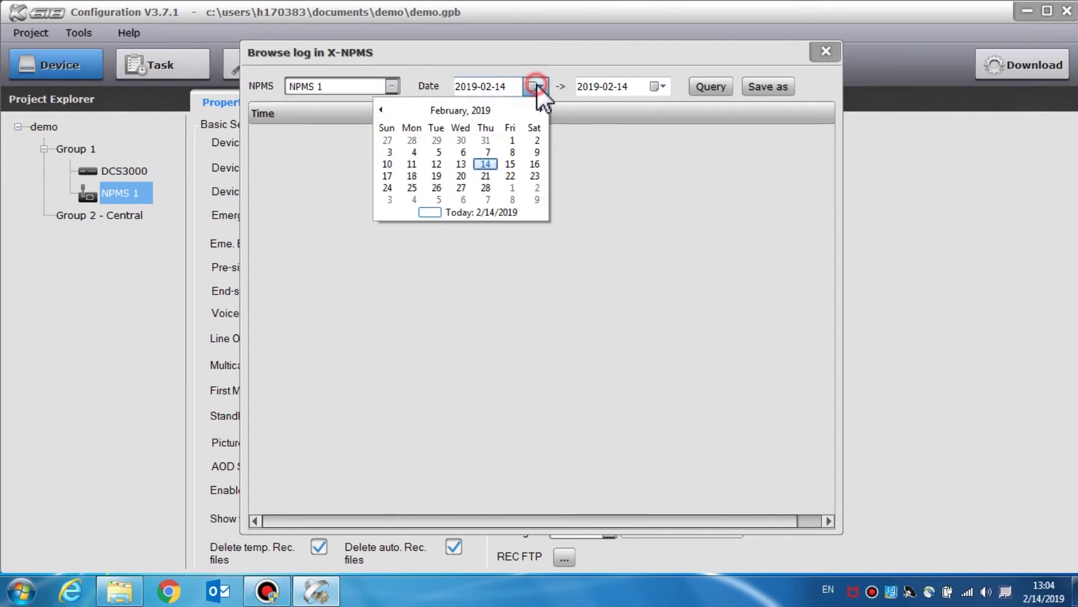
click(453, 162)
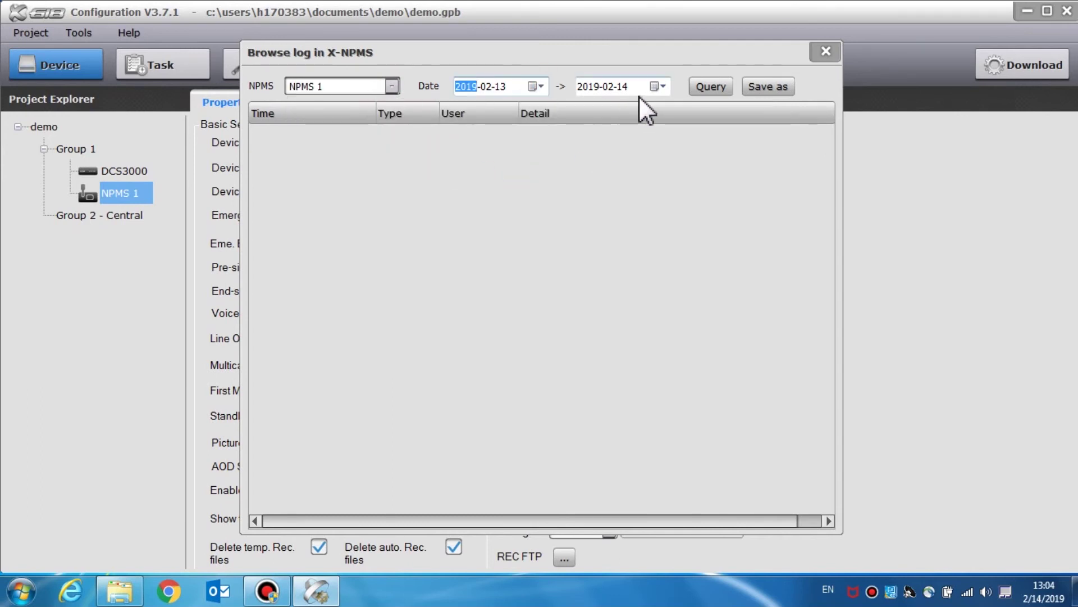
click(657, 86)
click(570, 161)
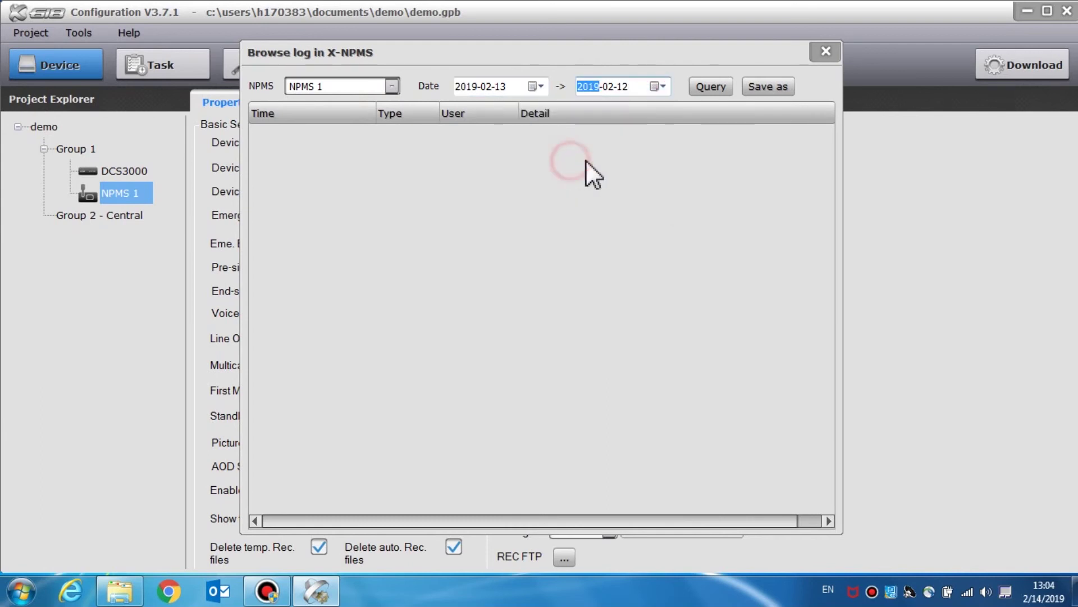
click(657, 86)
click(636, 164)
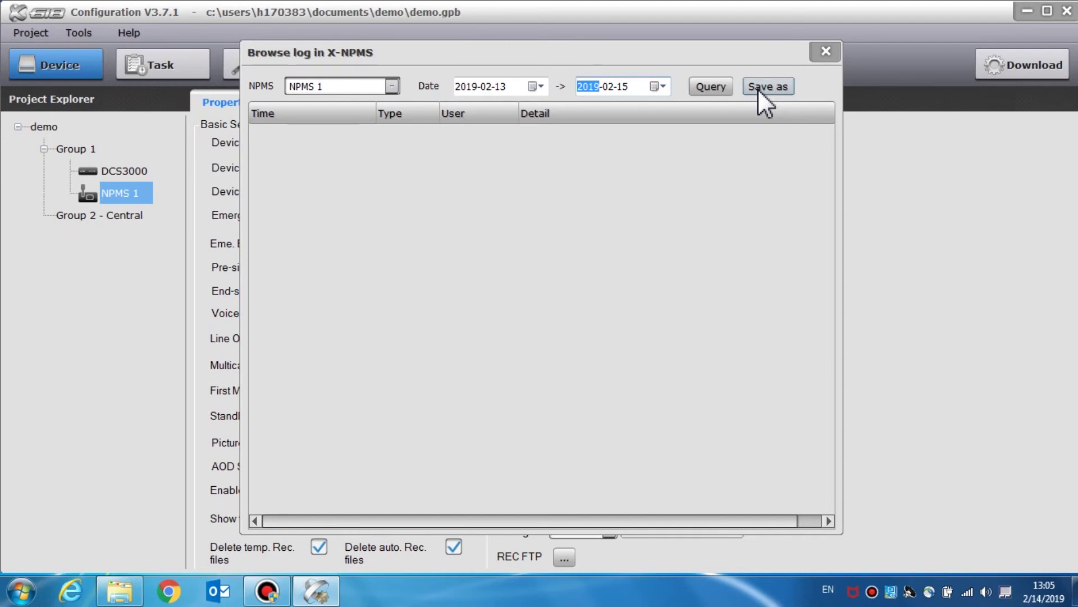
click(757, 89)
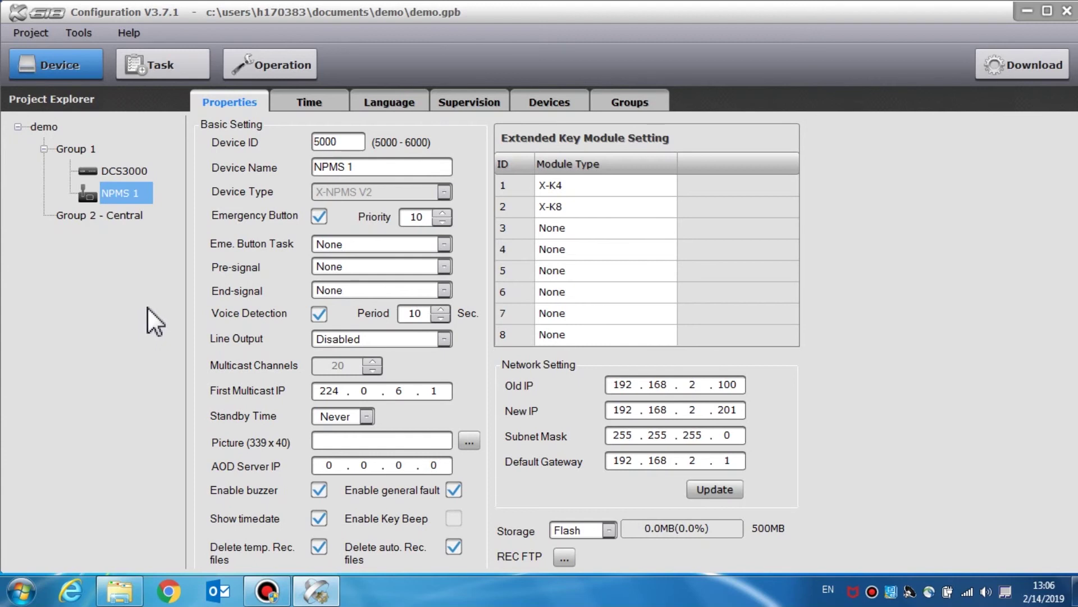
- Open the DCS/NRI/X-NPMS firmware upgrader and its file browser, then close the browser without choosing a file
click(89, 33)
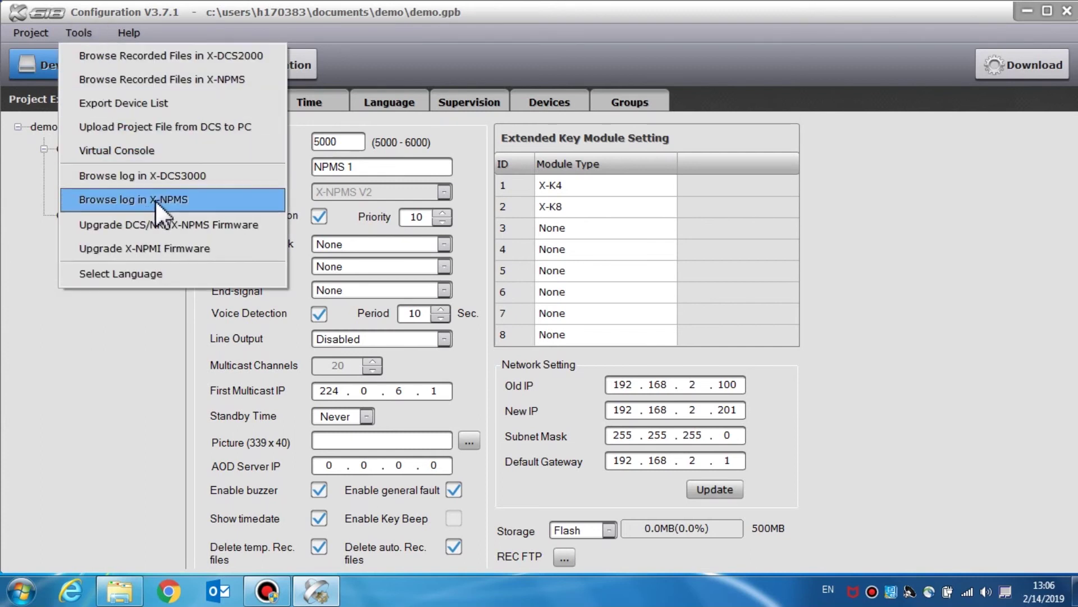
click(251, 230)
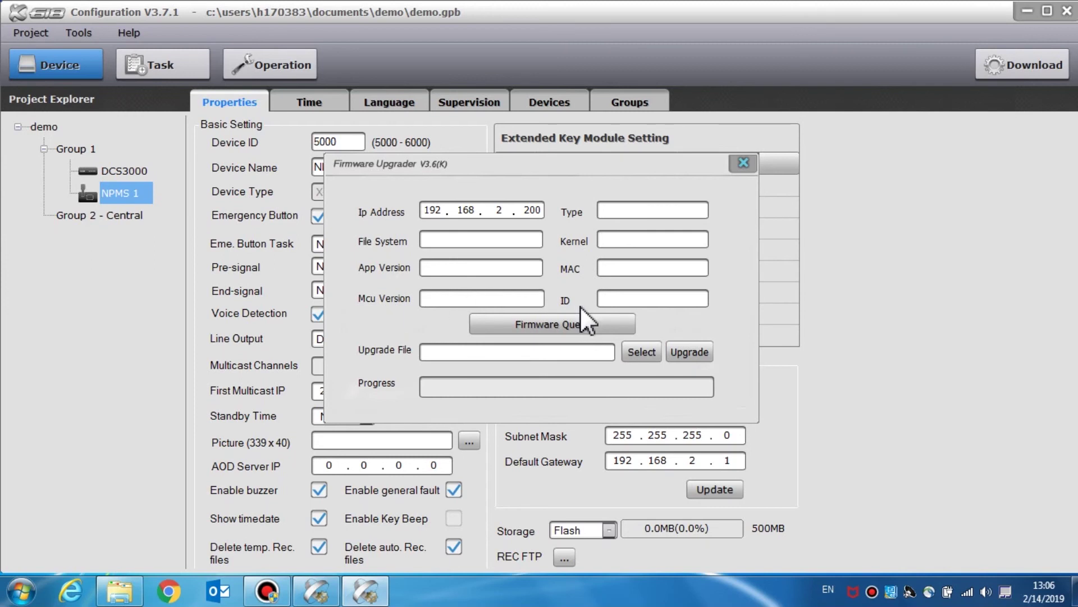
click(643, 351)
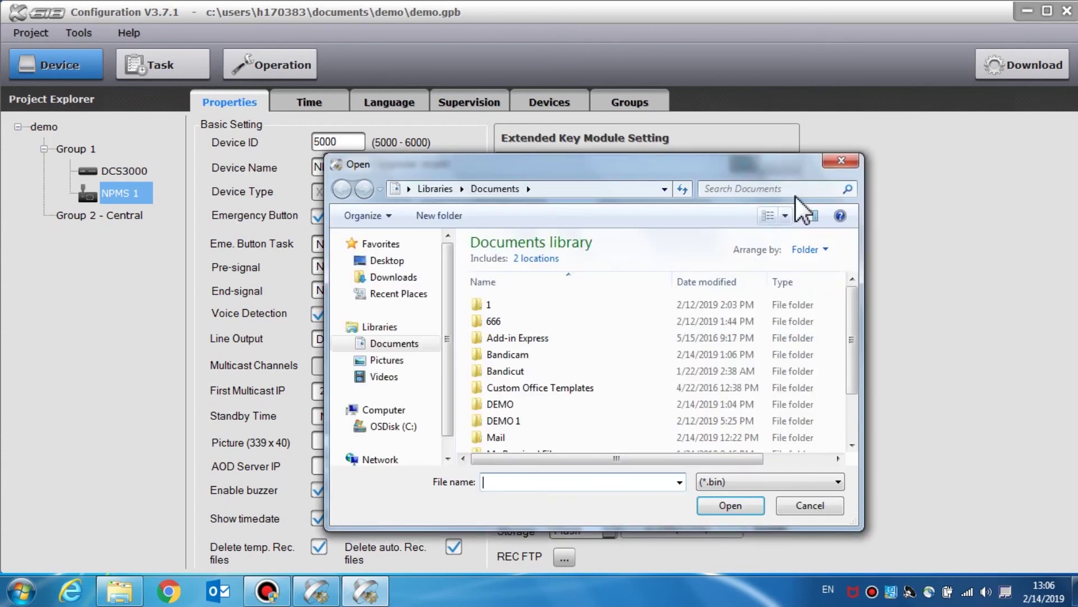
click(842, 164)
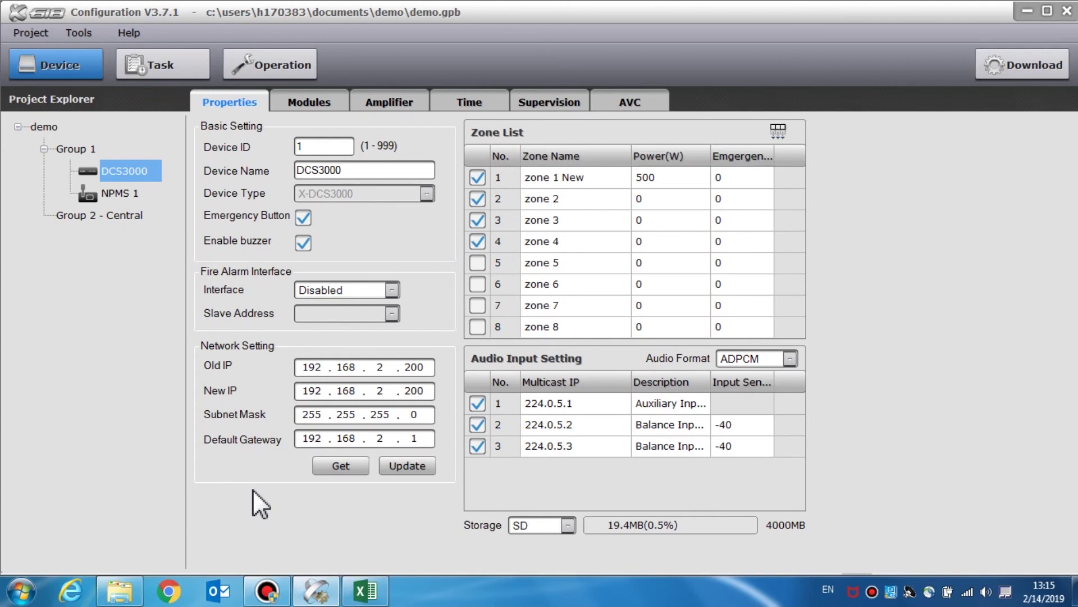
- Open the language_cfg workbook and enter SPANISH as the header in cell E2
click(119, 591)
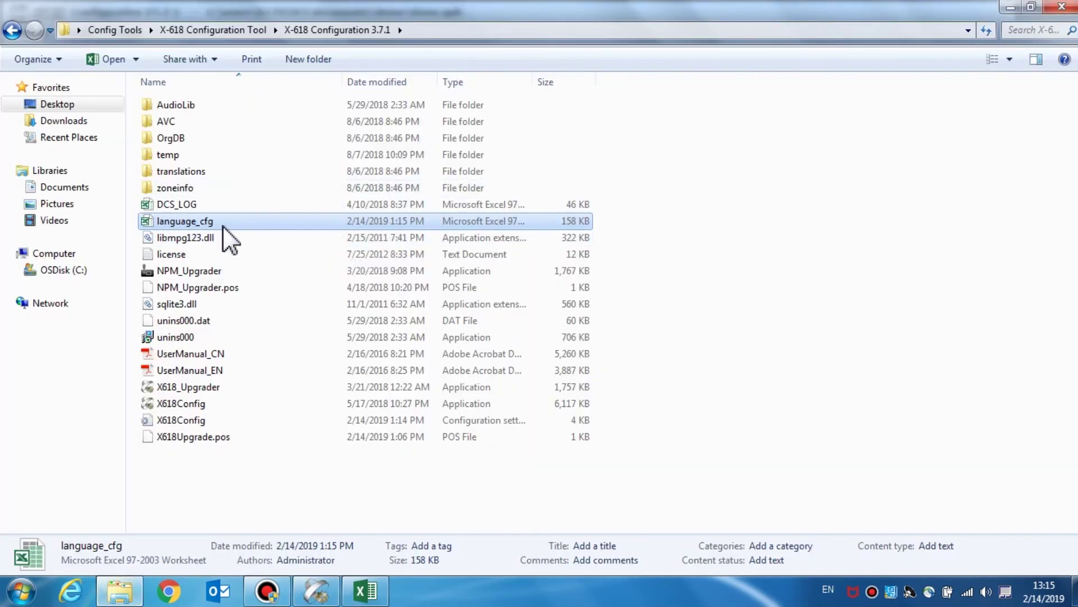
double_click(296, 222)
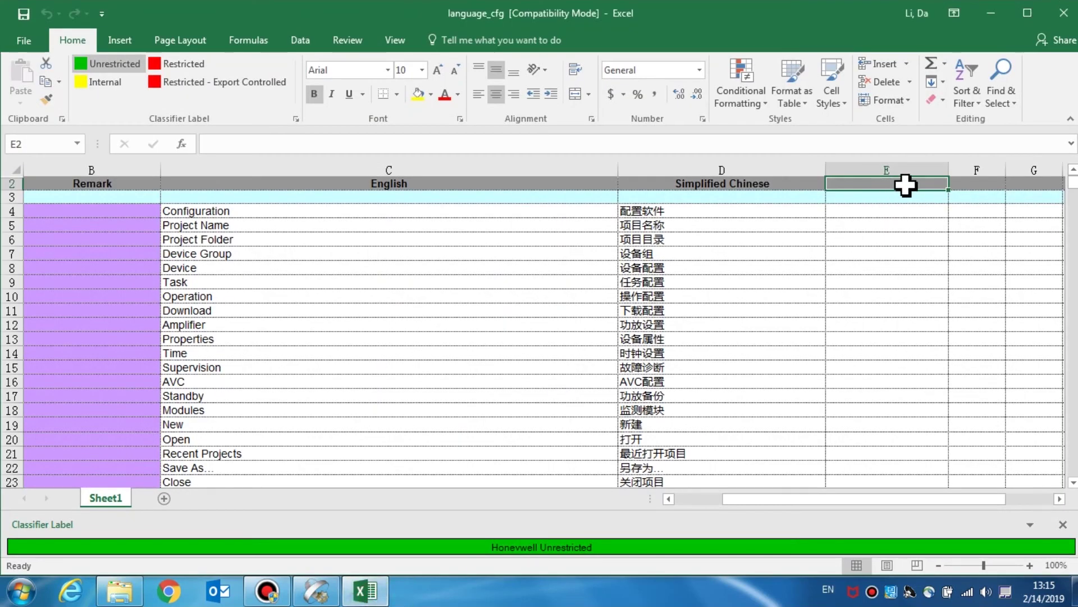
double_click(907, 185)
text(SP)
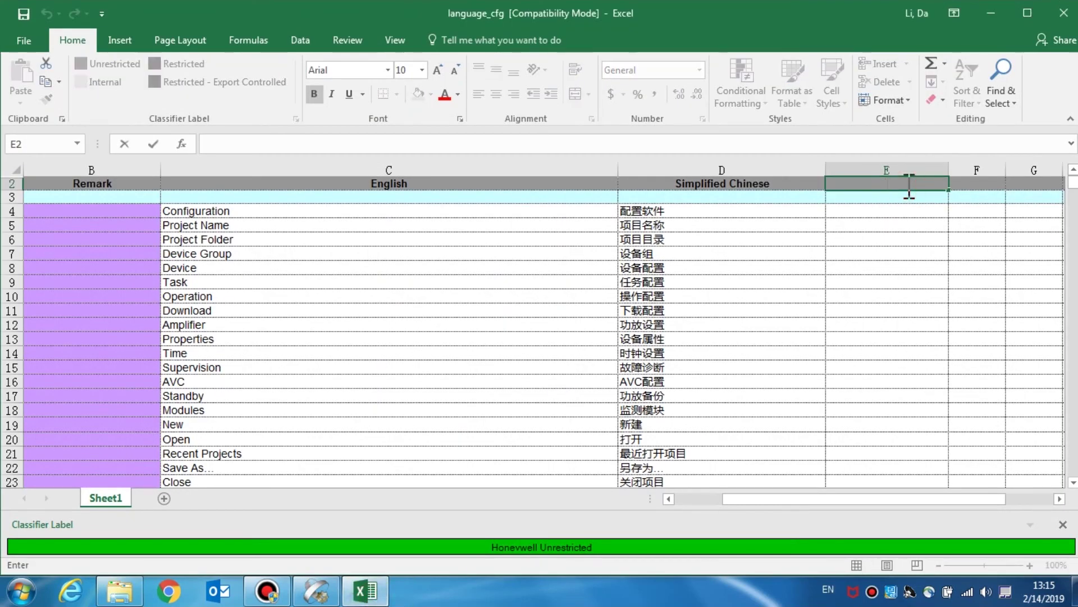
text(ANISH)
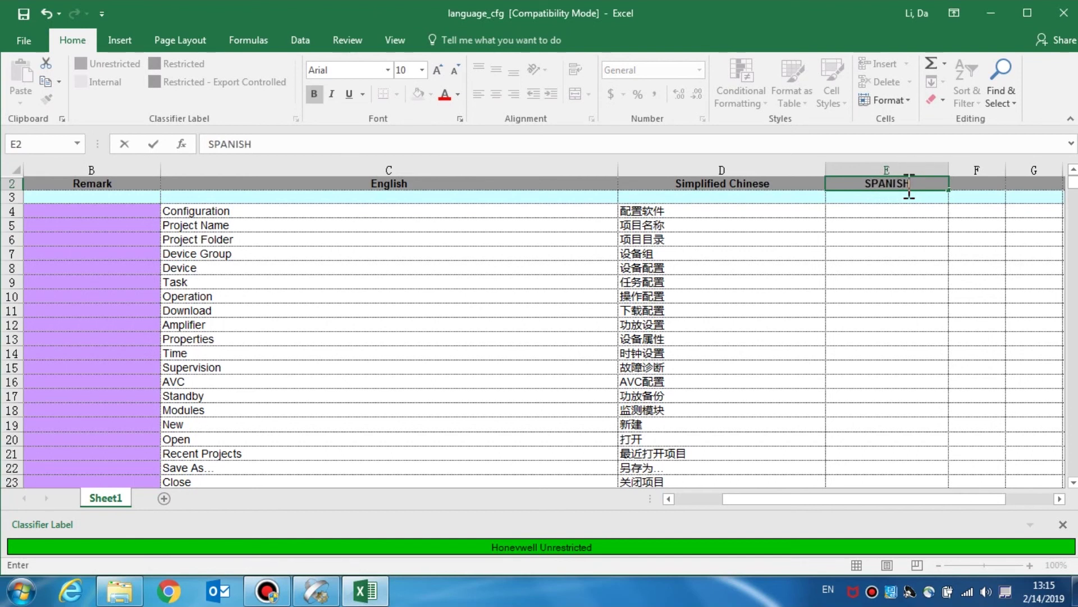
key(Return)
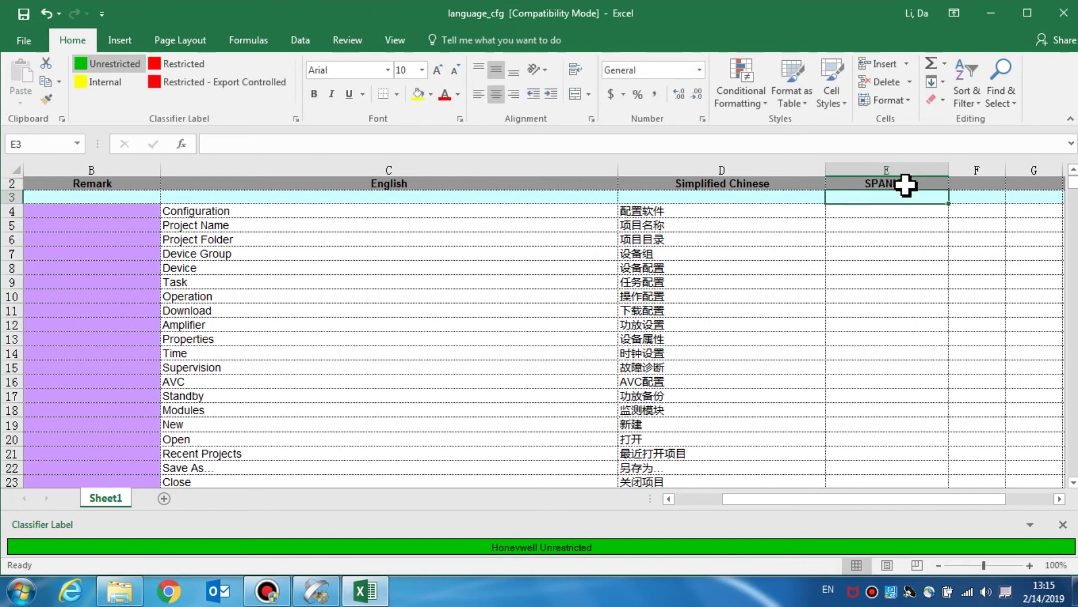
- Enter DEMO in cell E4, save the workbook, and close Excel
click(901, 209)
text(DEMO)
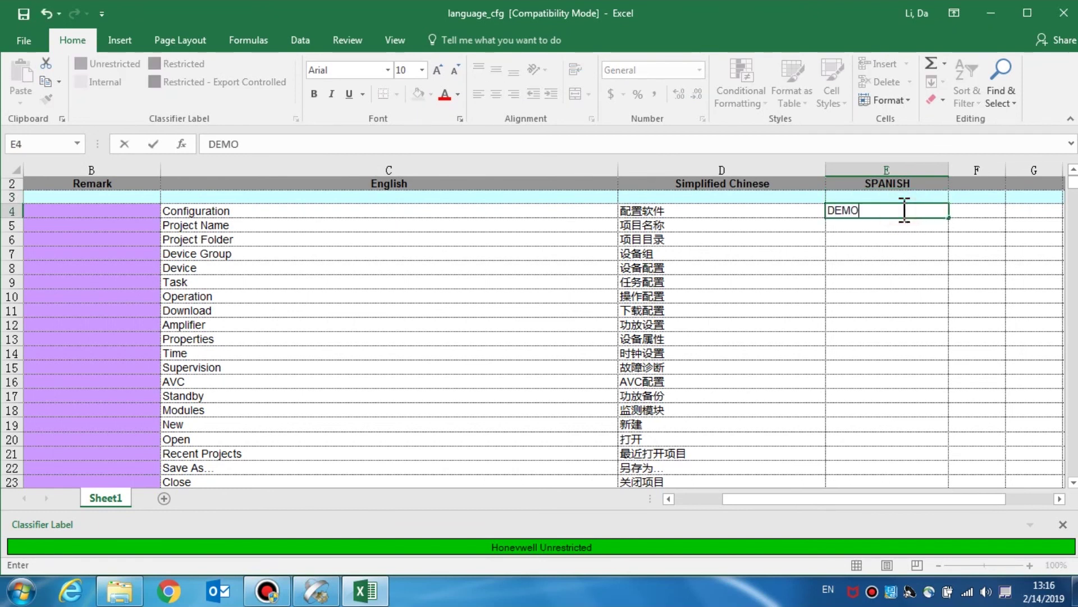
key(Return)
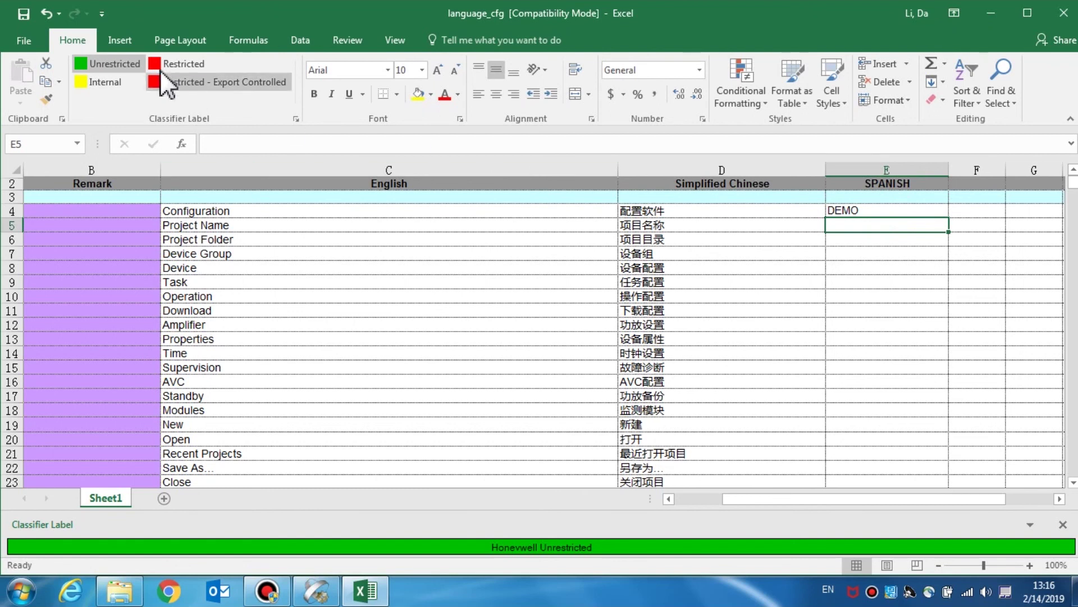
click(24, 15)
click(1065, 14)
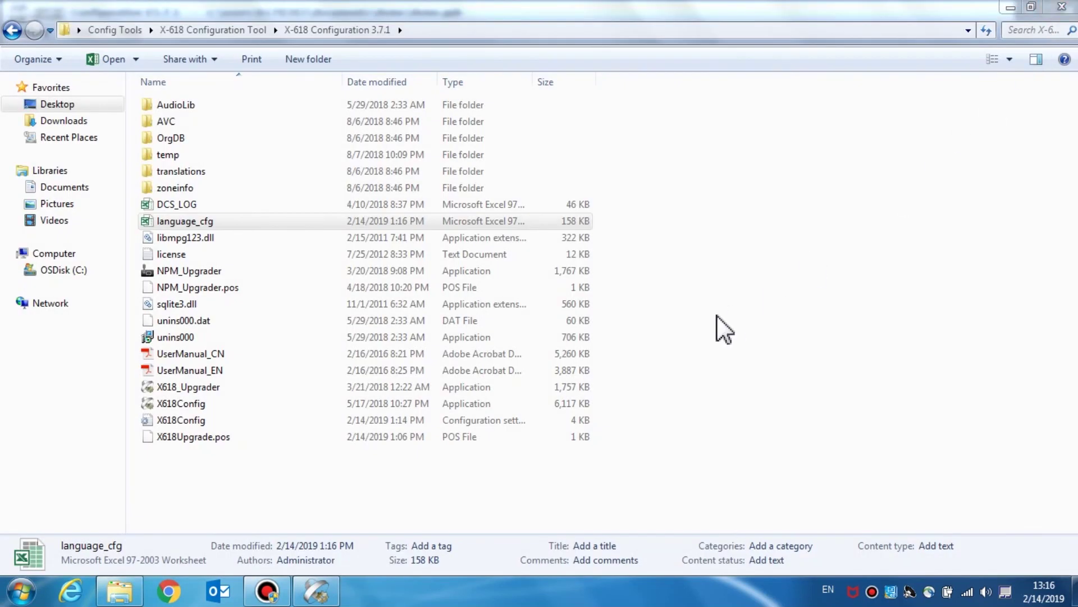
- Exit the X-618 configuration tool, close its folder window, and relaunch X618Config from the desktop
click(314, 587)
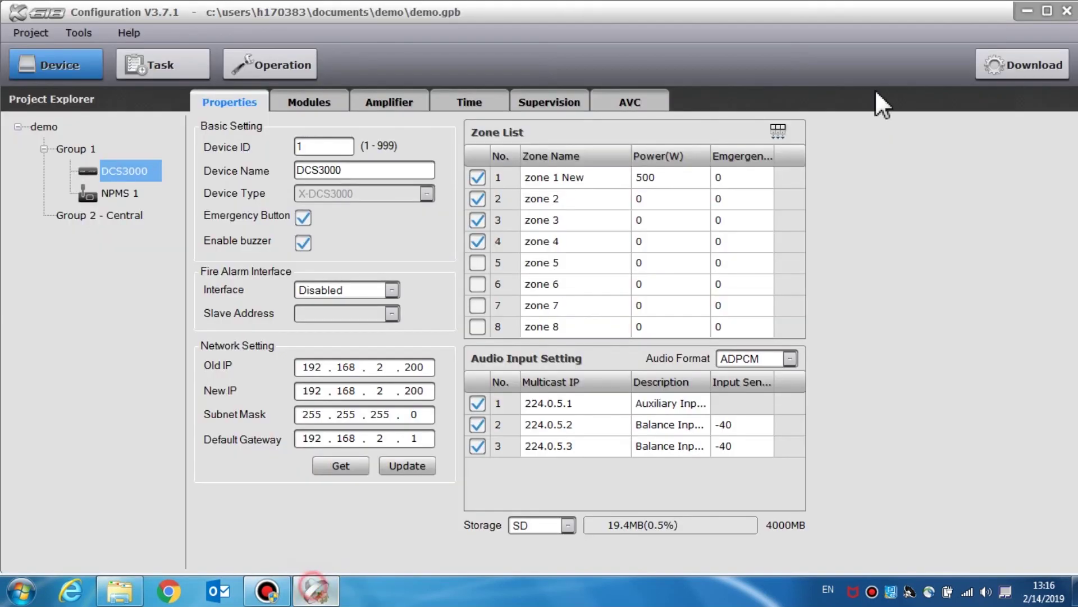
click(1067, 11)
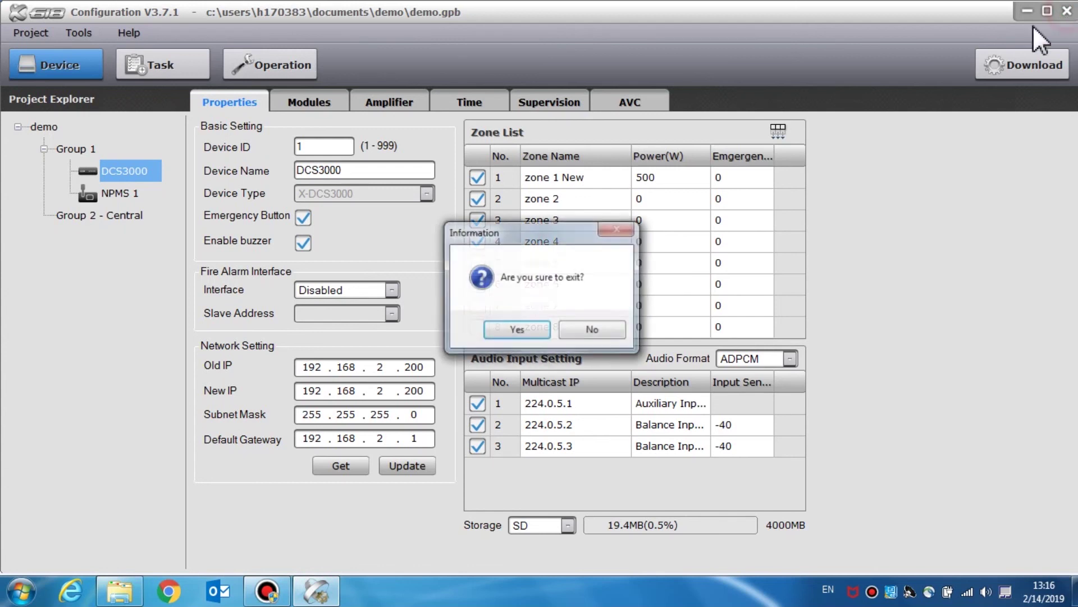
click(498, 331)
click(1061, 7)
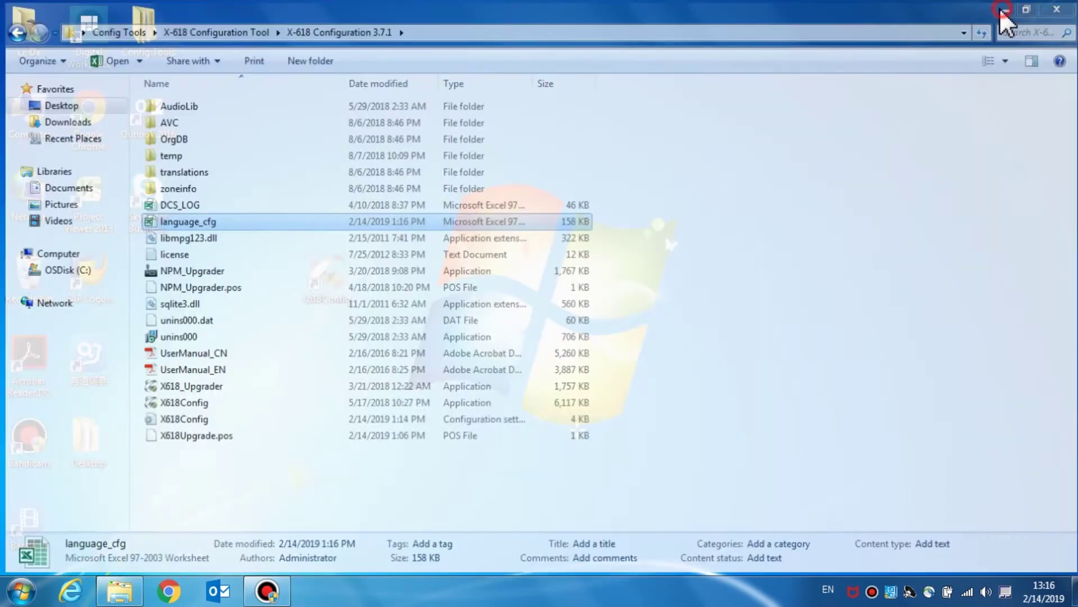
click(351, 265)
double_click(351, 265)
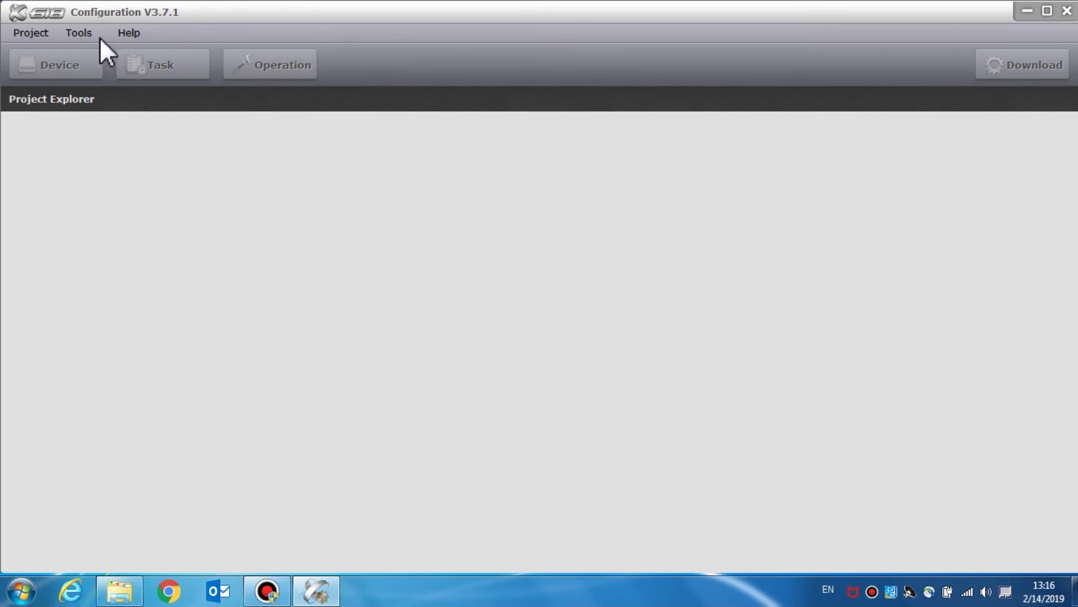
- Open Tools > Select Language and expand the Language dropdown to check for SPANISH
click(90, 32)
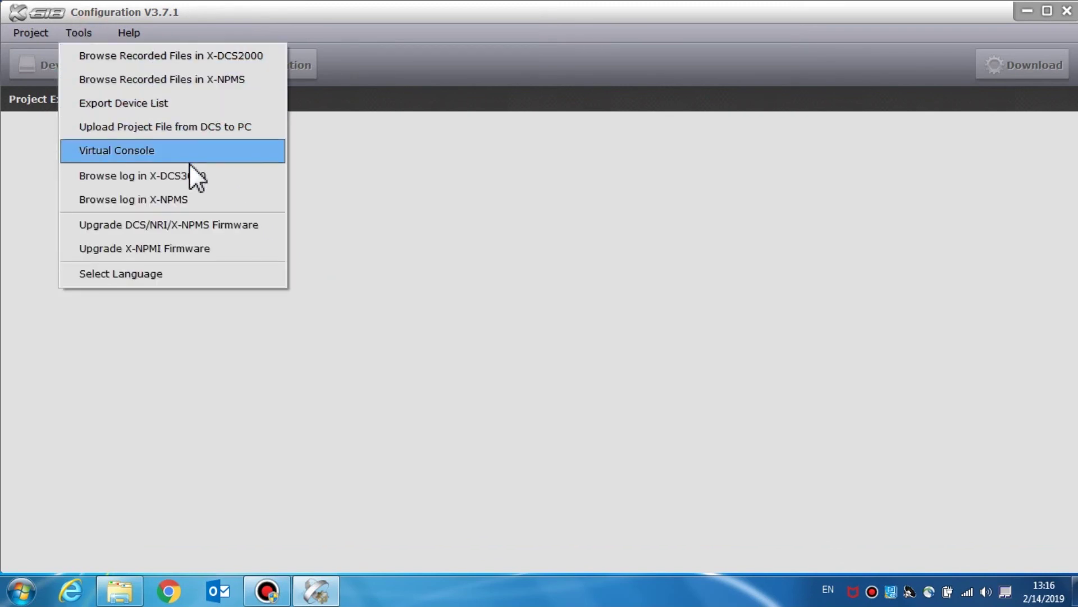
click(224, 272)
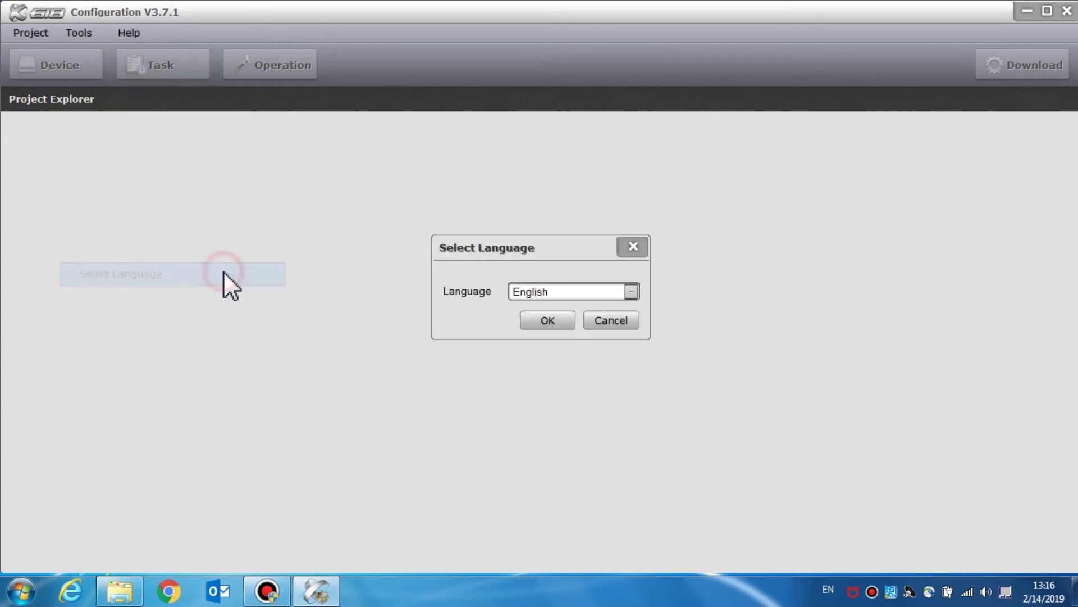
click(630, 291)
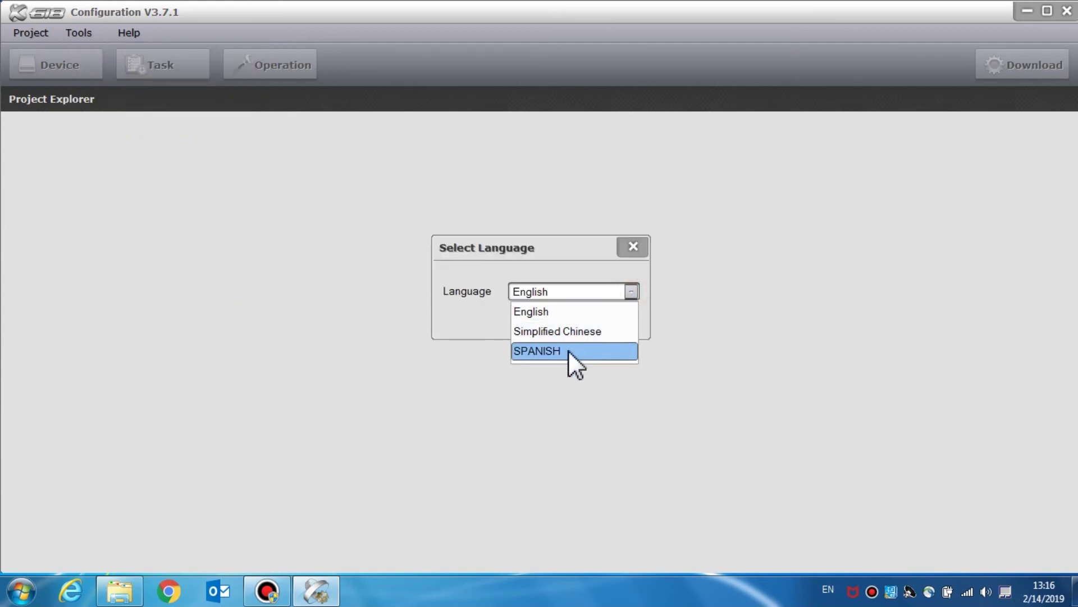